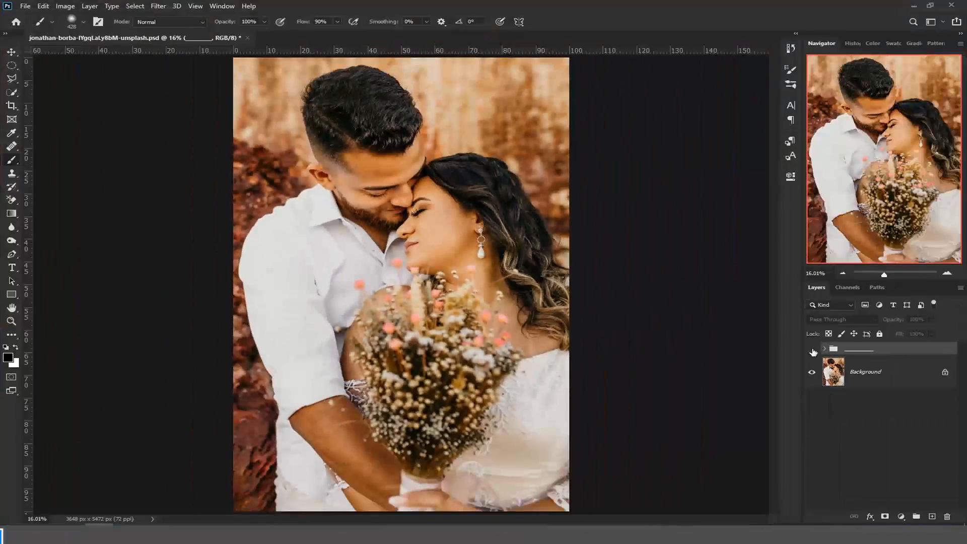
Step: Select the Background layer and compare the photo with and without the layer group's color effect, leaving the group hidden
left_click(866, 381)
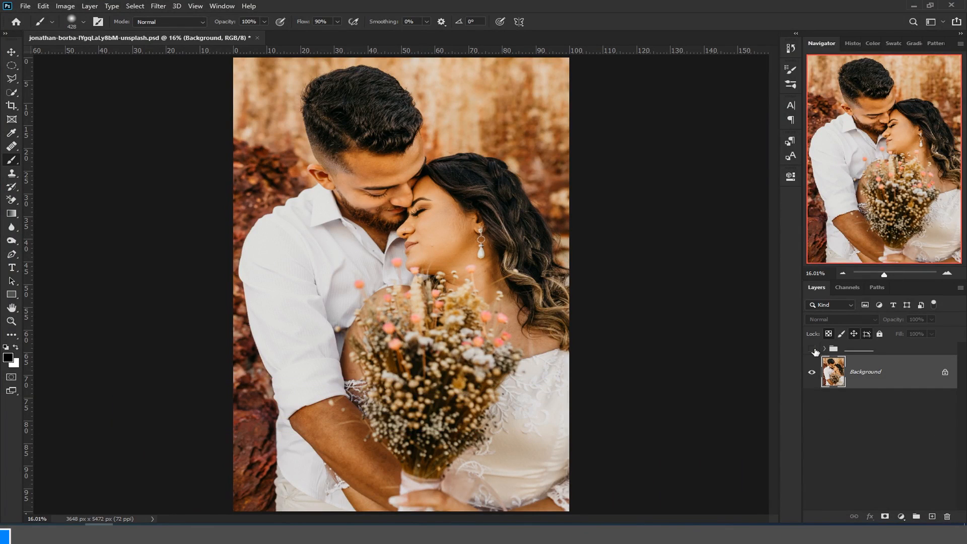
left_click(812, 348)
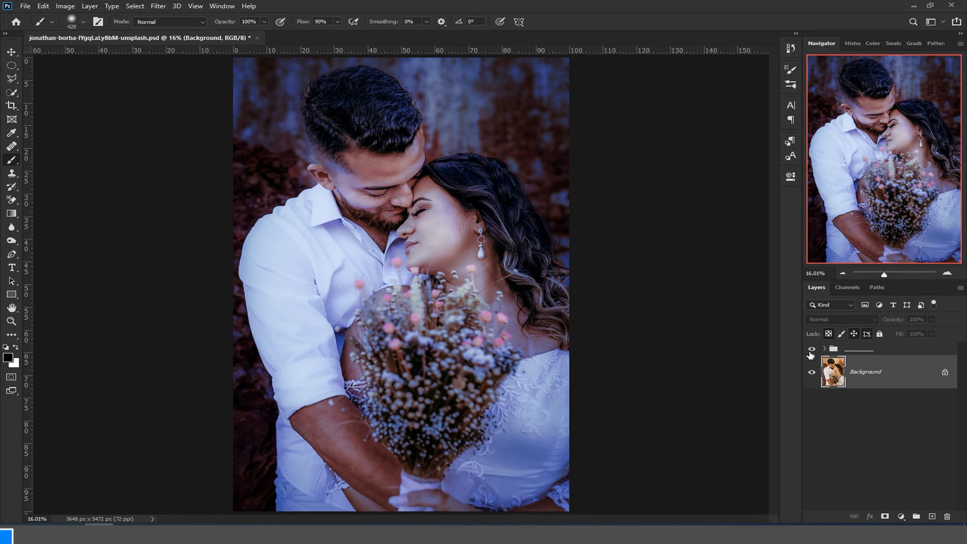
left_click(810, 351)
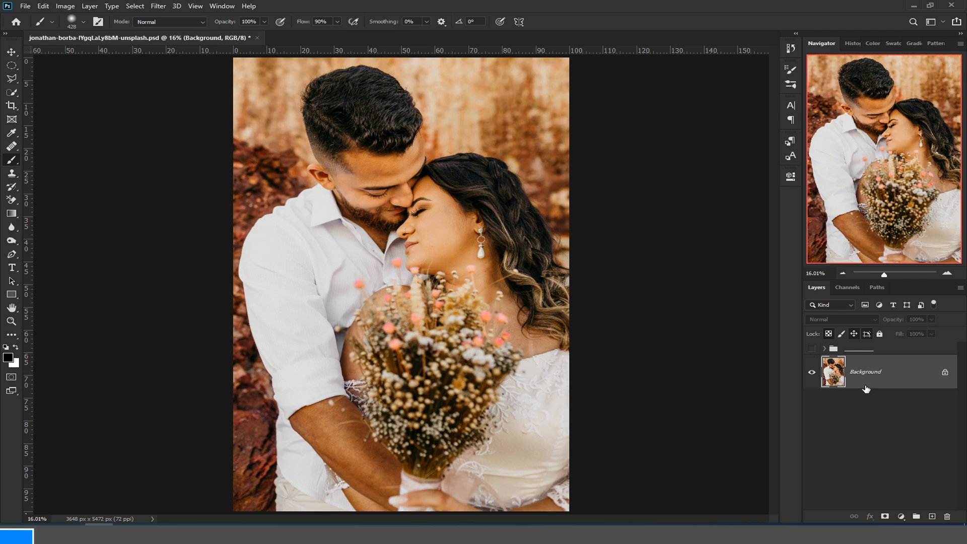
Step: Duplicate the Background layer and desaturate the copy
key("ctrl+j")
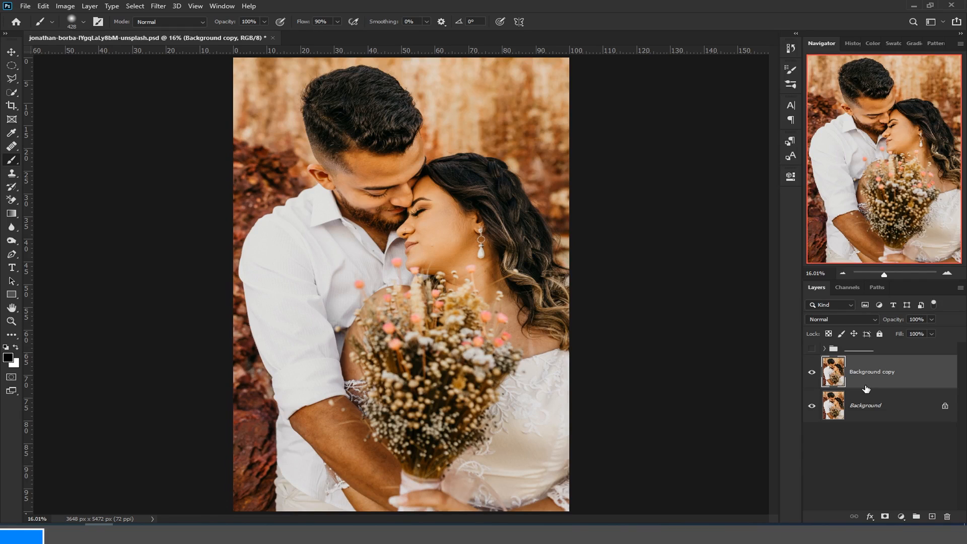
key("ctrl+shift+u")
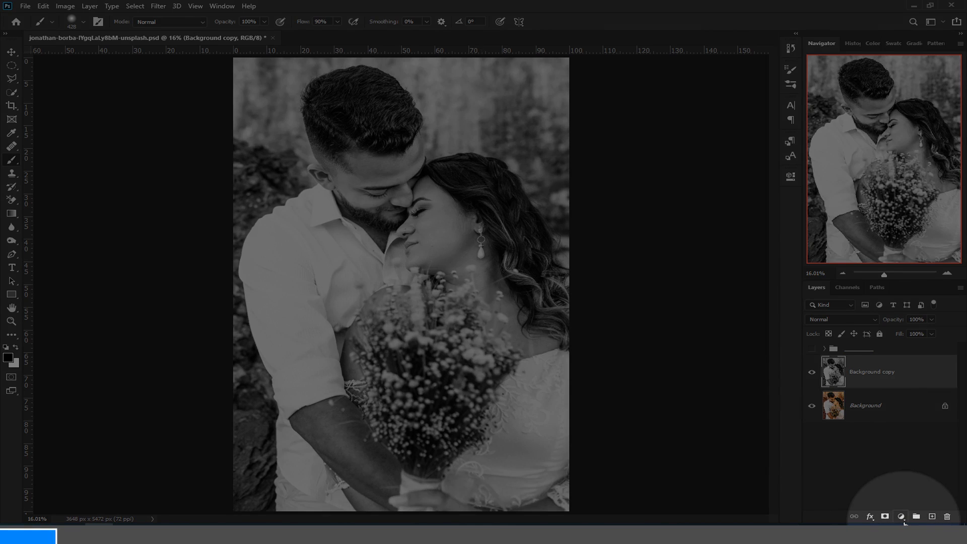
Step: Add a Threshold adjustment at level 83 above the desaturated Background copy and merge the two layers
left_click(902, 517)
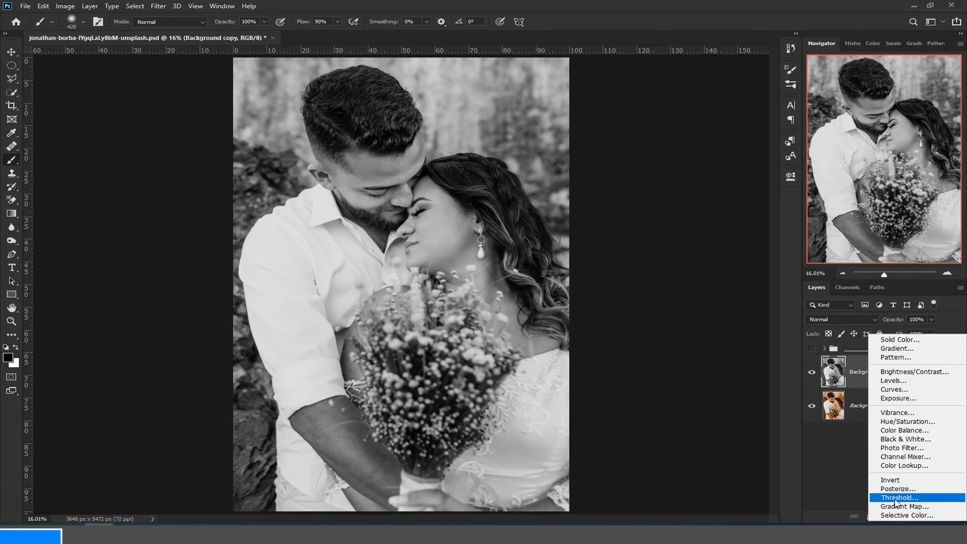
left_click(896, 498)
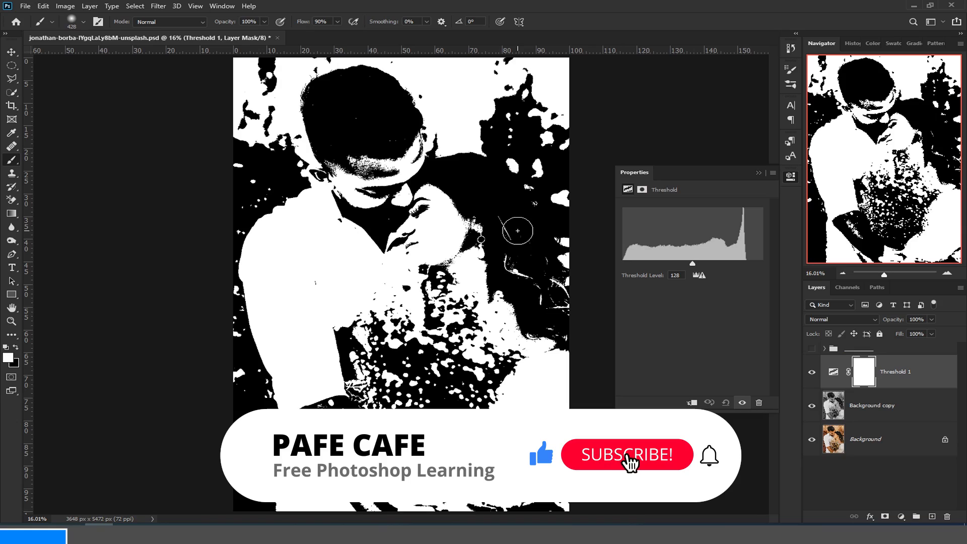
left_click_drag(692, 263, 669, 267)
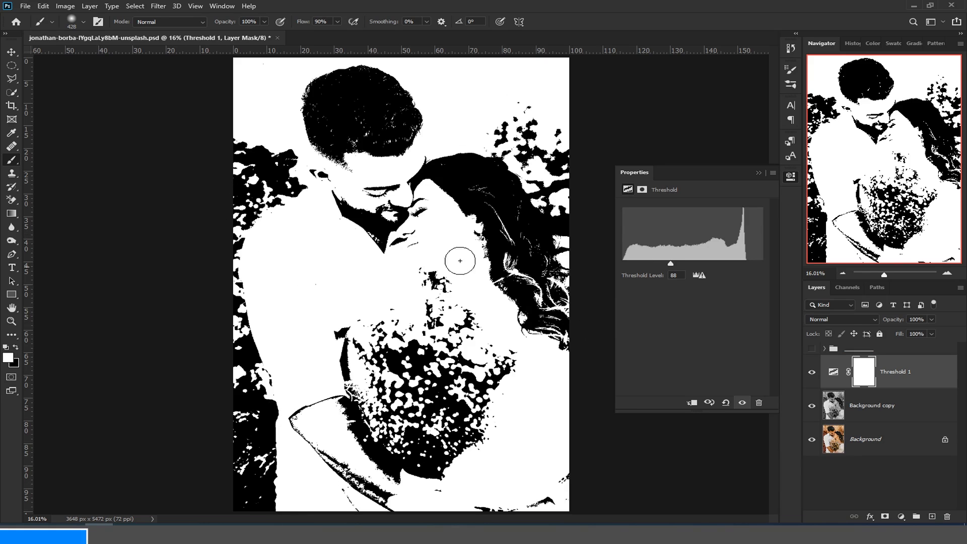
mouse_move(670, 263)
left_mouse_down()
mouse_move(623, 263)
mouse_move(743, 263)
mouse_move(667, 261)
left_mouse_up()
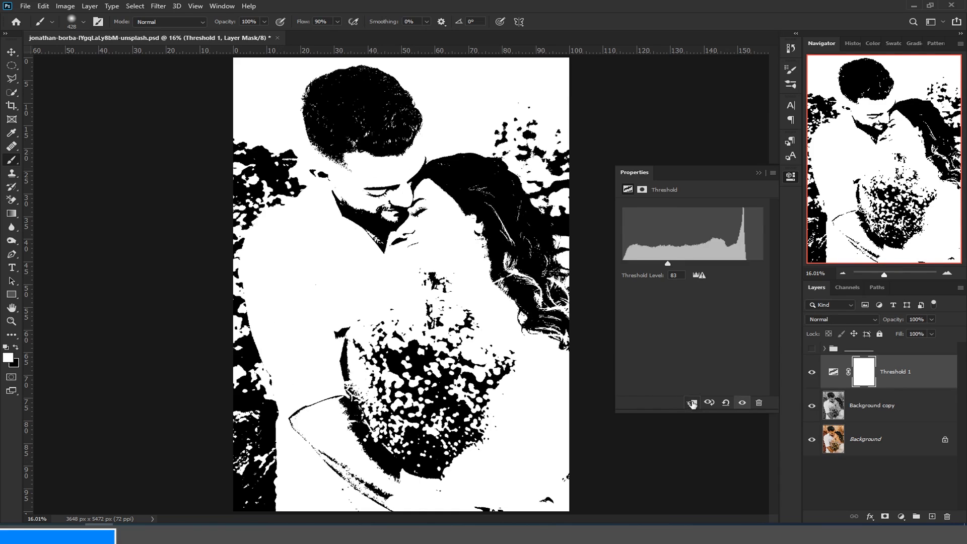
left_click(756, 173)
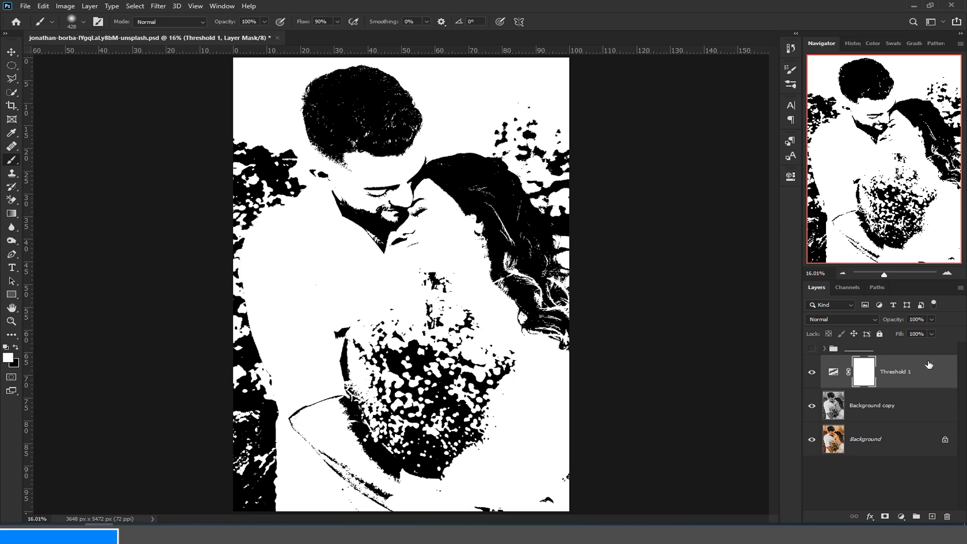
left_click(924, 406)
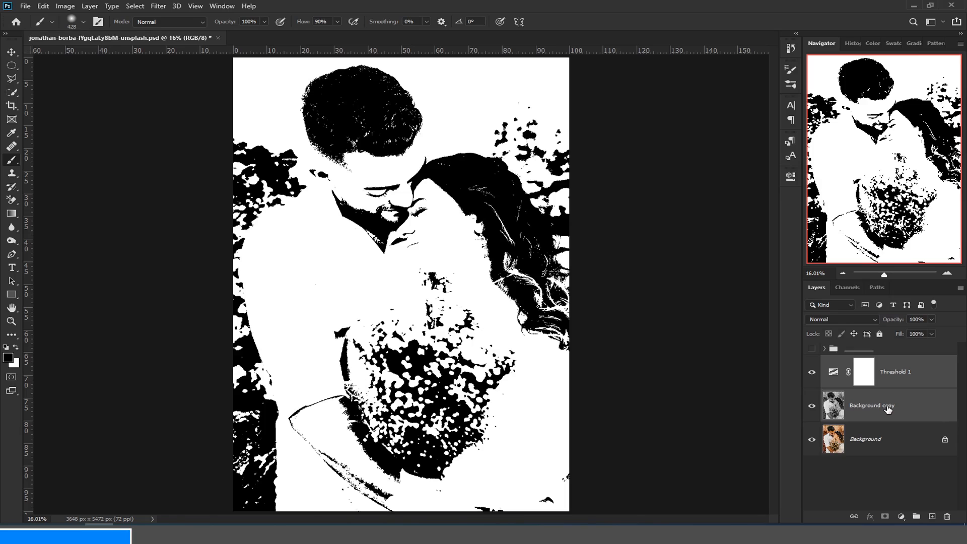
key("ctrl+e")
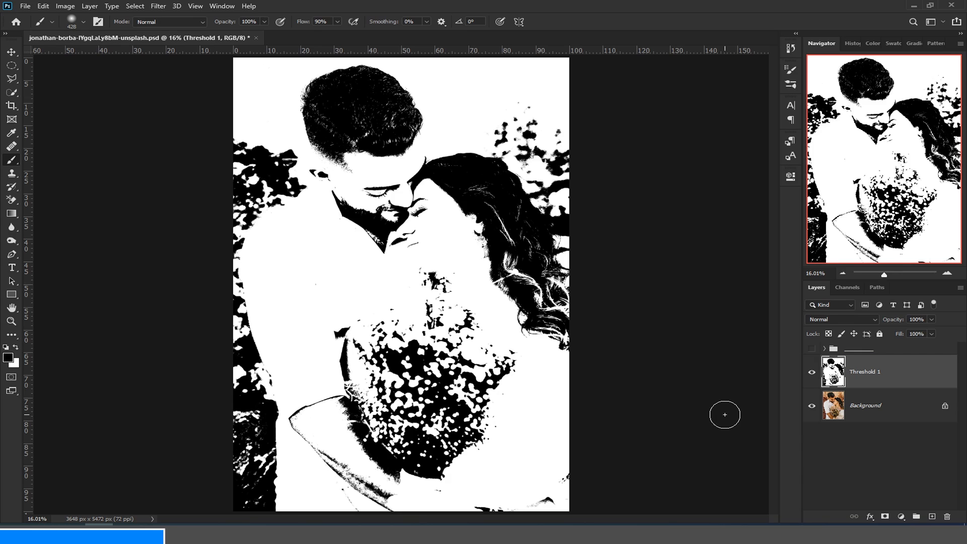
Step: Select the white areas of the merged Threshold 1 layer with the Magic Wand Tool, adding separate white patches to the selection
left_click(12, 94)
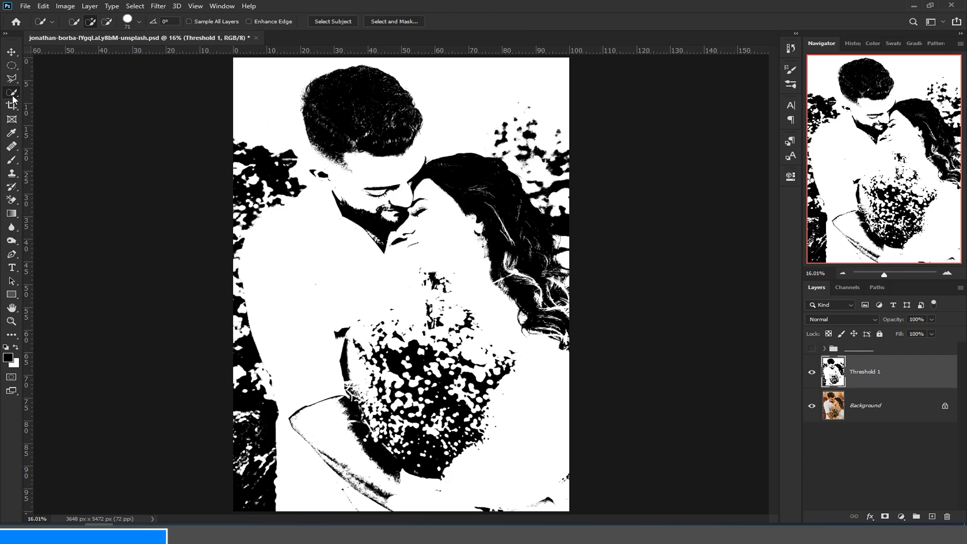
right_click(13, 99)
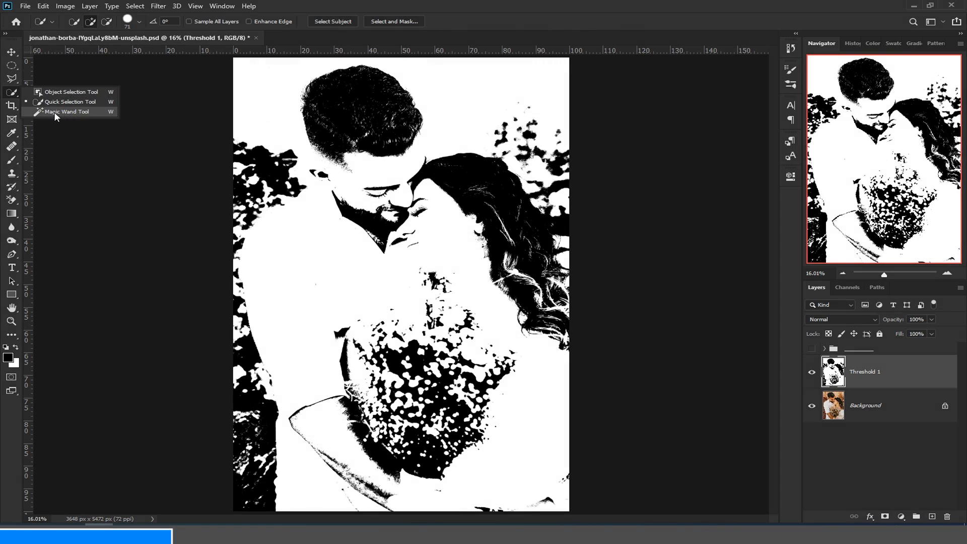
left_click(53, 112)
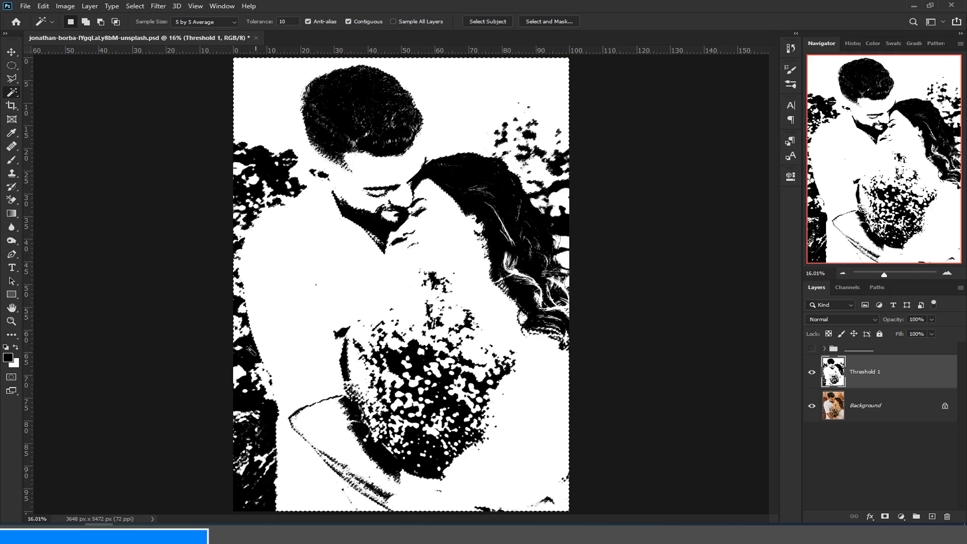
key("shift")
key("shift")
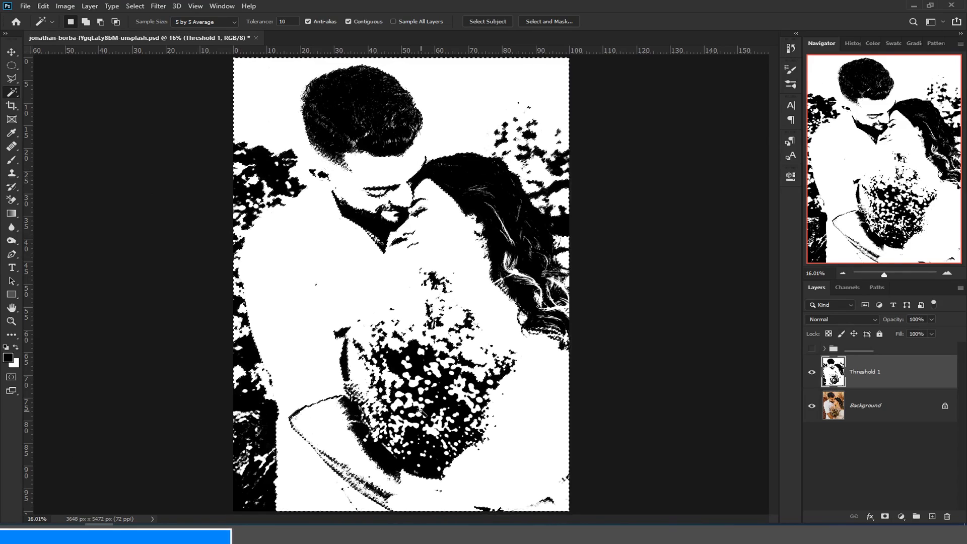
Step: Hide the Threshold 1 layer, copy the selected bright areas of the Background to a new layer, and check it against transparency
left_click(812, 371)
left_click(871, 410)
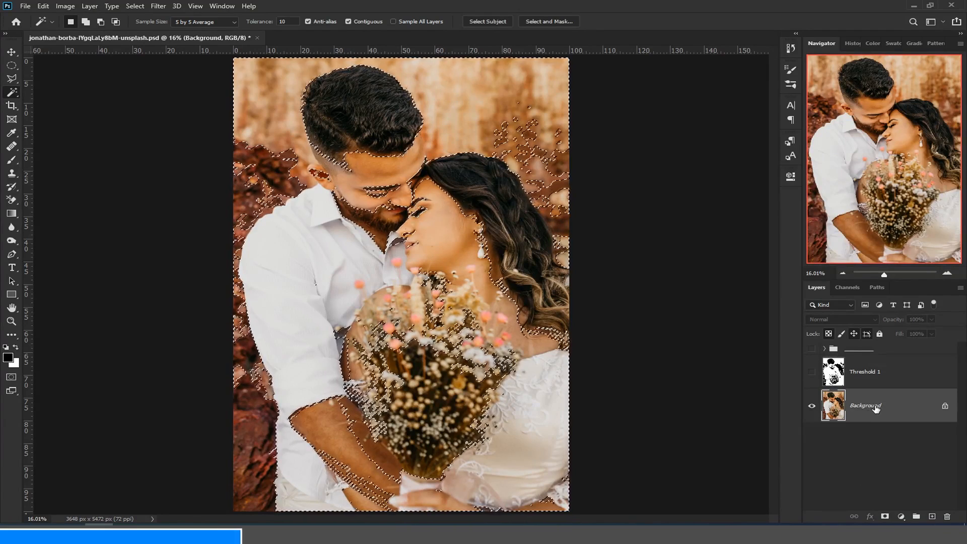
key("ctrl+j")
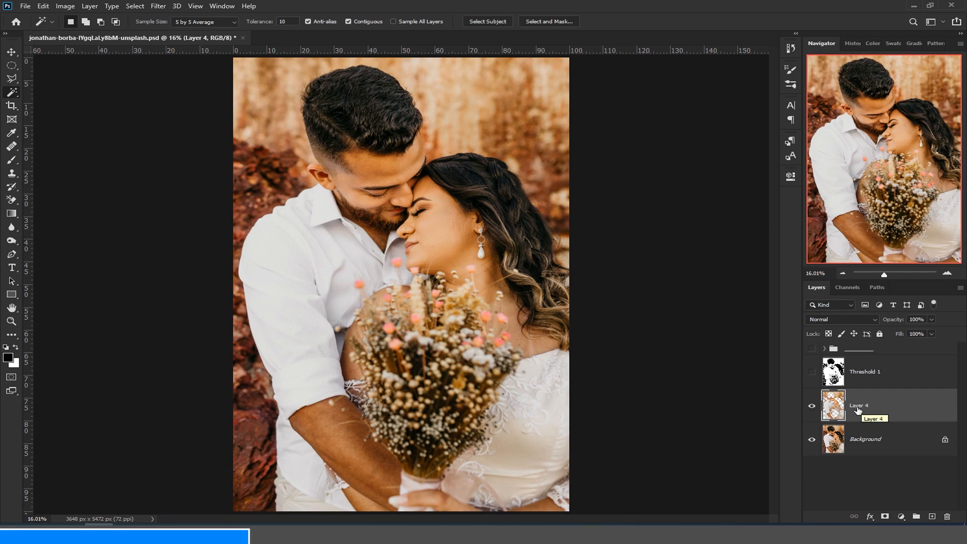
left_click(811, 439)
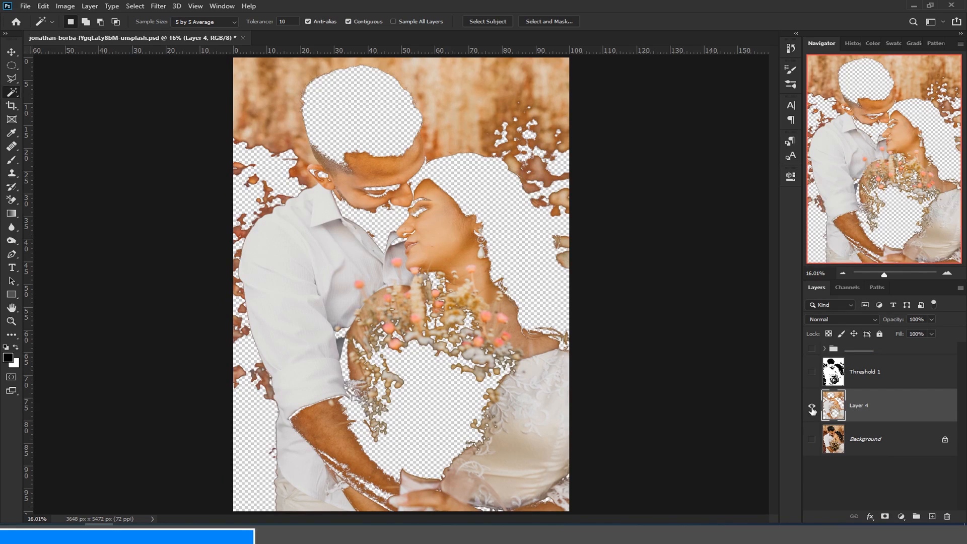
left_click(812, 410, "alt")
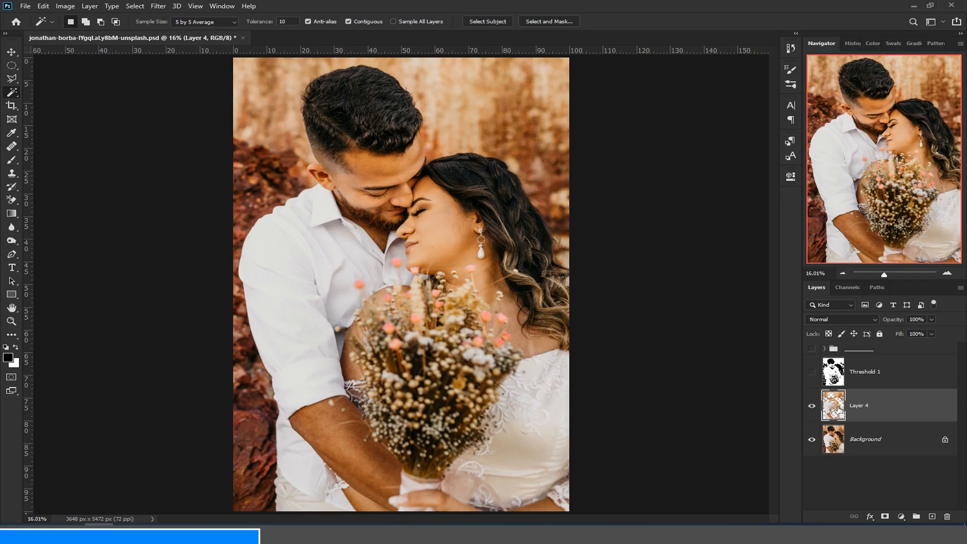
Step: Using the inverse of Layer 4's outline, copy the Background's dark areas to a new layer placed directly above Layer 4
left_click(837, 409, "ctrl")
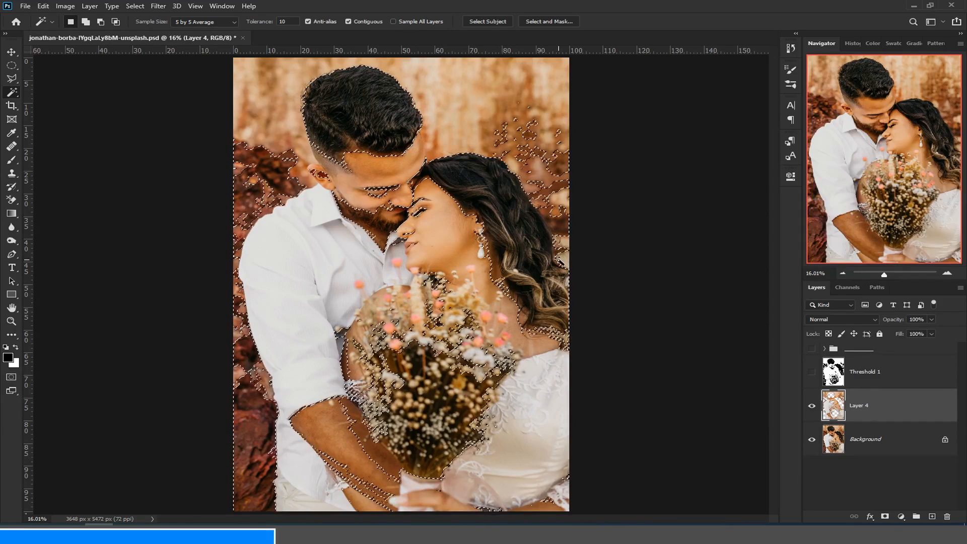
left_click(135, 6)
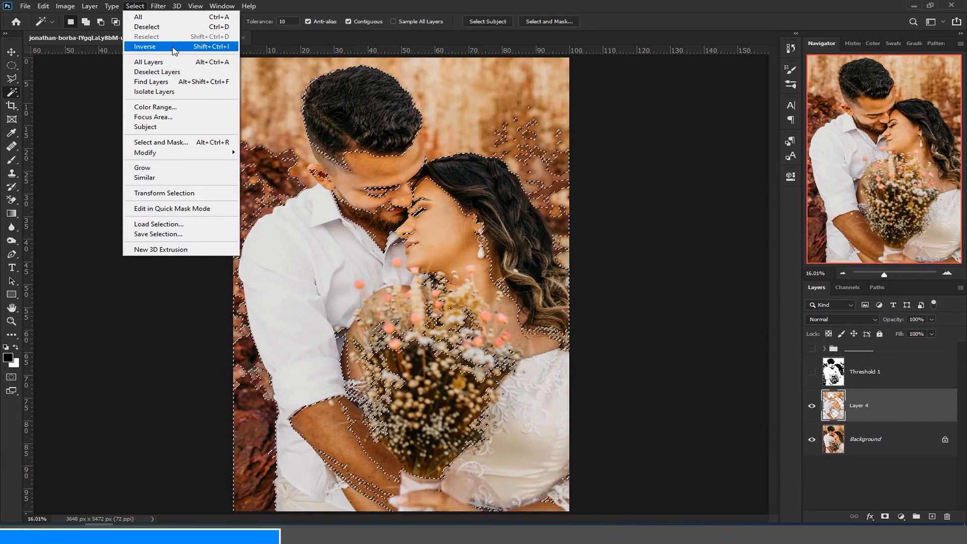
left_click(873, 438)
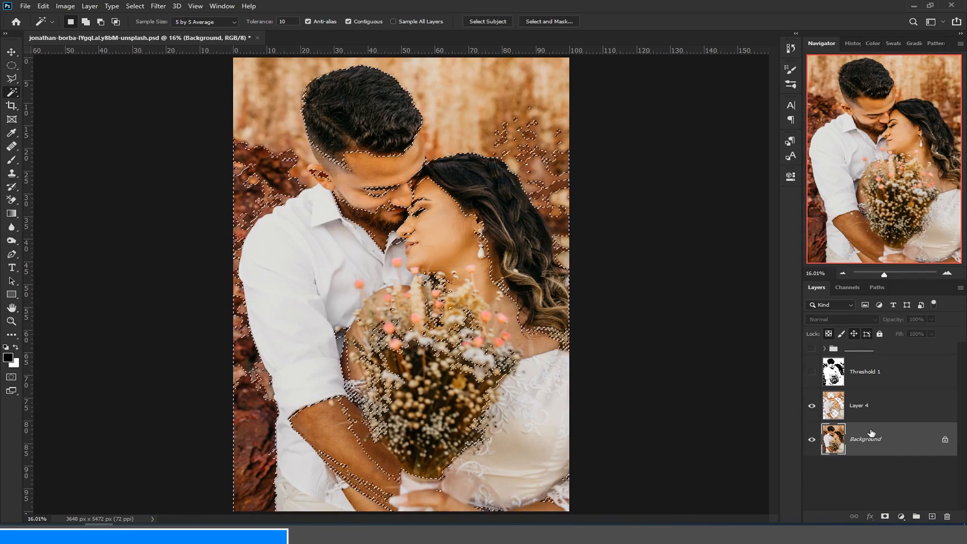
key("ctrl+j")
left_click_drag(869, 439, 871, 390)
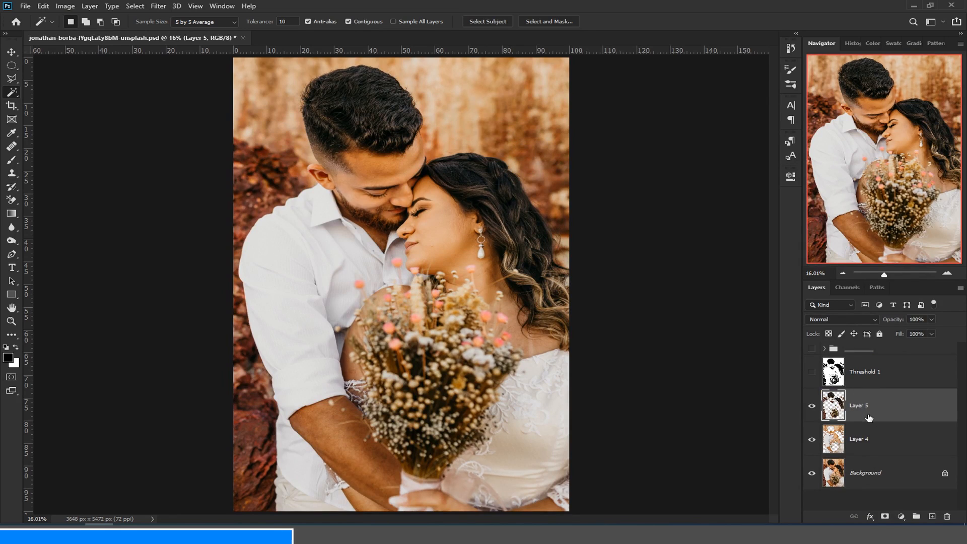
Step: Inspect Layer 5 and Layer 4 in isolation, and check how both look together with the Background hidden and shown
left_click(812, 406, "alt")
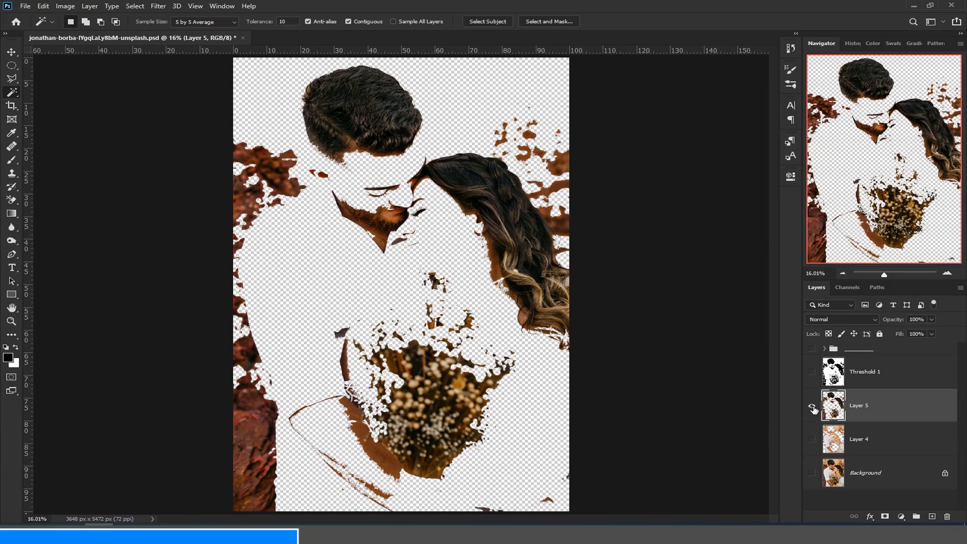
left_click(811, 406, "alt")
left_click(811, 439, "alt")
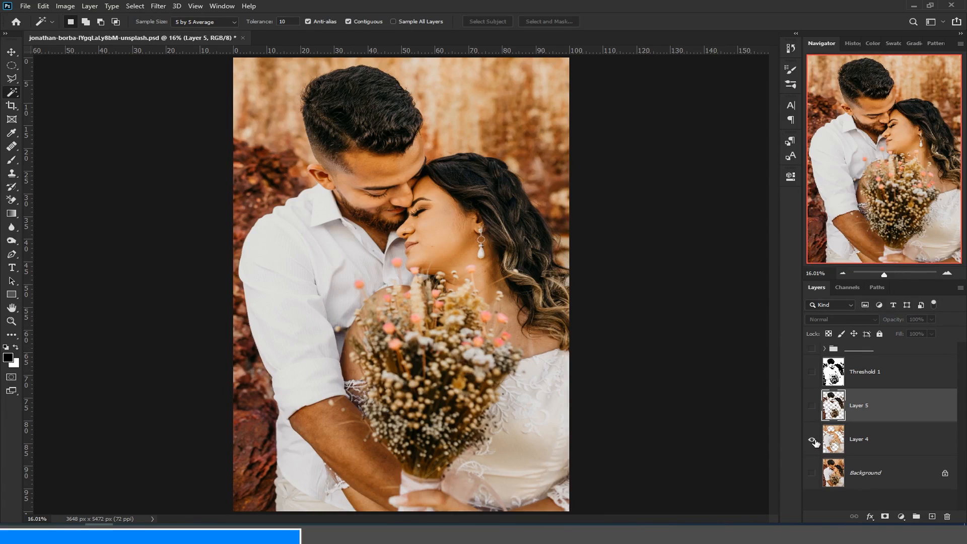
left_click(811, 439, "alt")
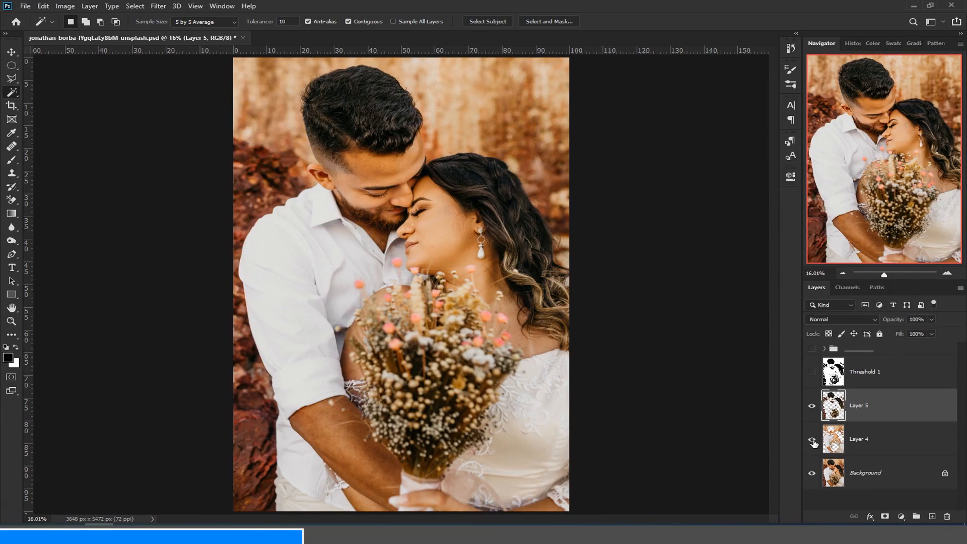
left_click(812, 474)
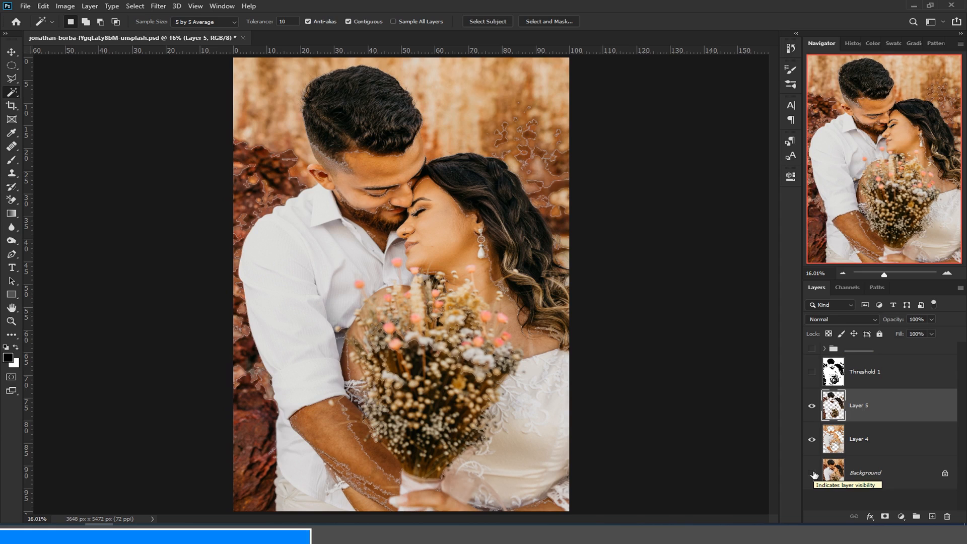
left_click(812, 473)
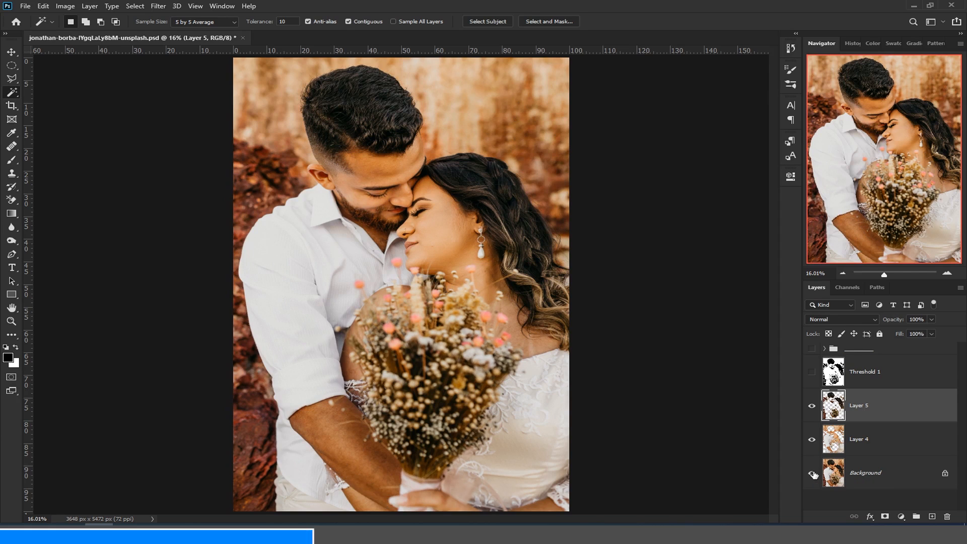
Step: Check the bright areas of Layer 4 on their own and move Layer 4 above Layer 5
left_click(873, 442)
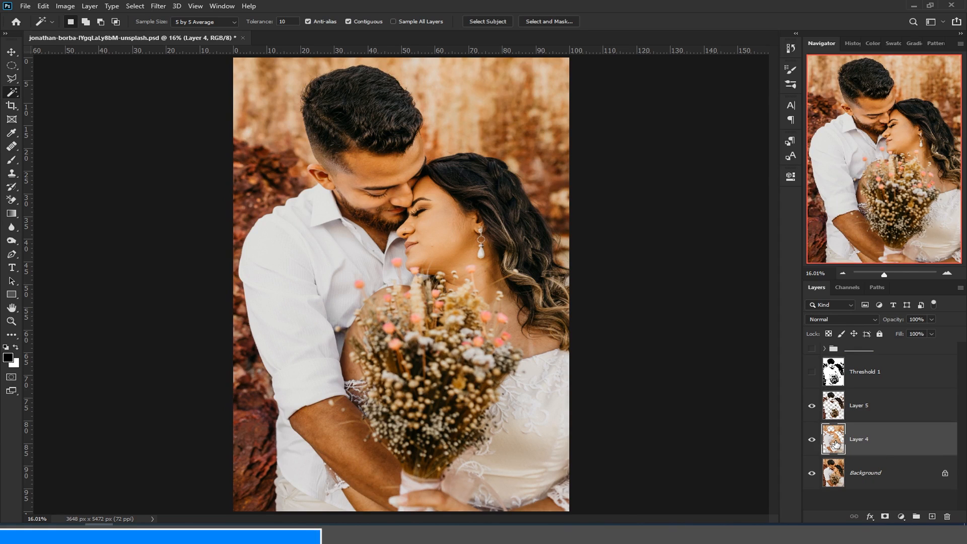
left_click(811, 438, "alt")
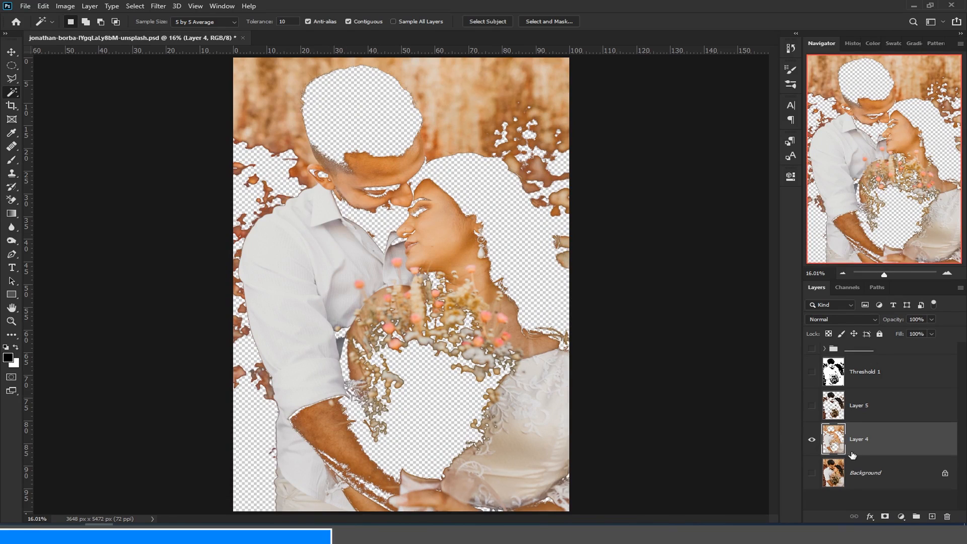
left_click(811, 440, "alt")
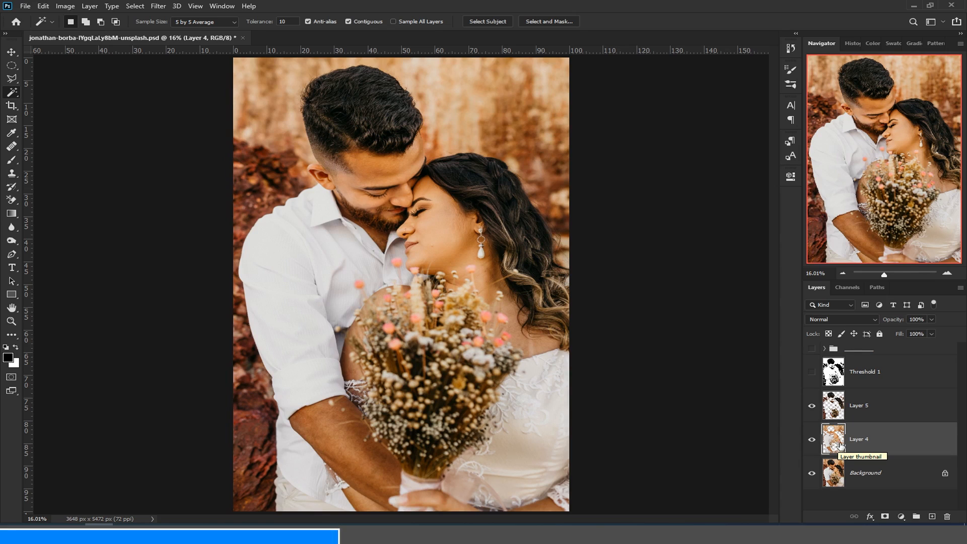
left_click_drag(839, 446, 844, 401)
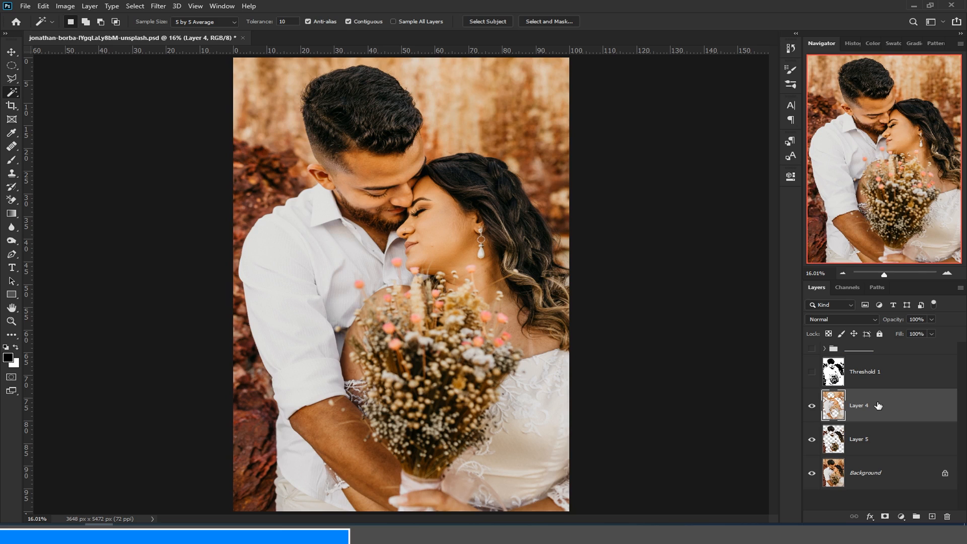
Step: Clip a Luminosity Black & White adjustment to Layer 4: Reds 50, Yellows 13, Greens -52, Cyans -44, Blues -33, Magentas 15
left_click(901, 517)
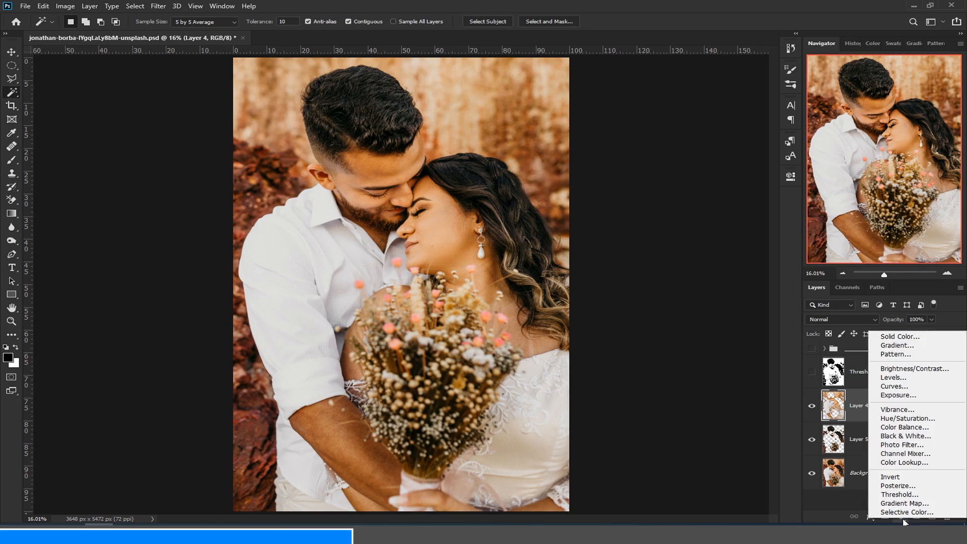
left_click(902, 437)
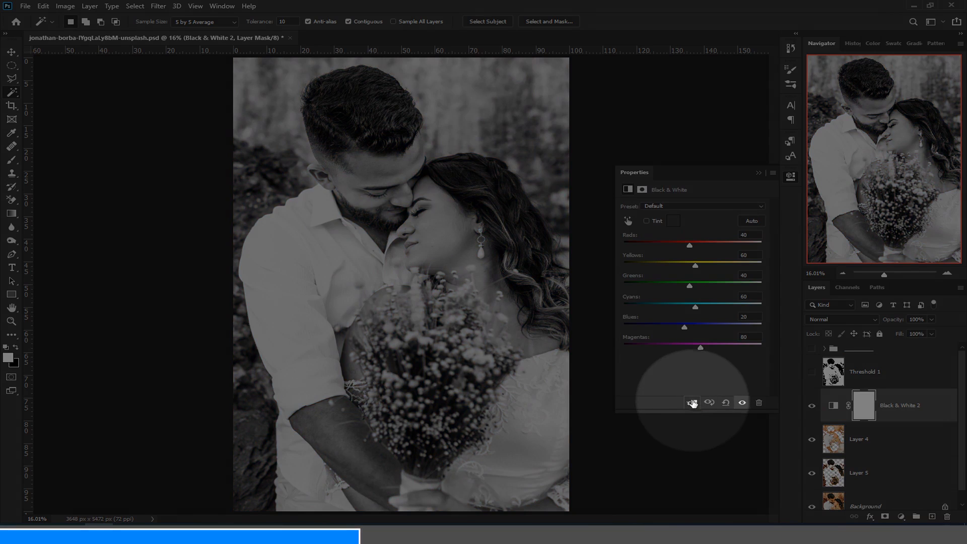
left_click(691, 403)
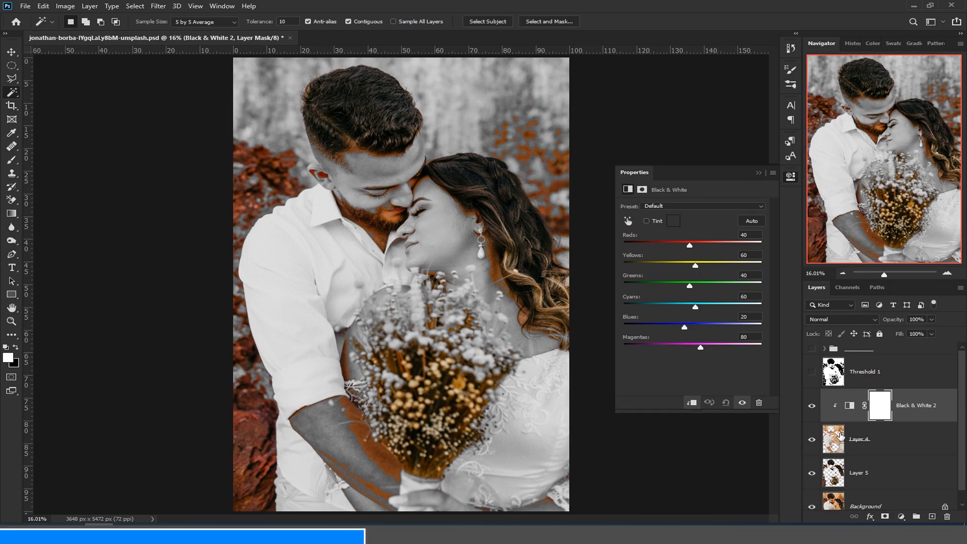
left_click(850, 320)
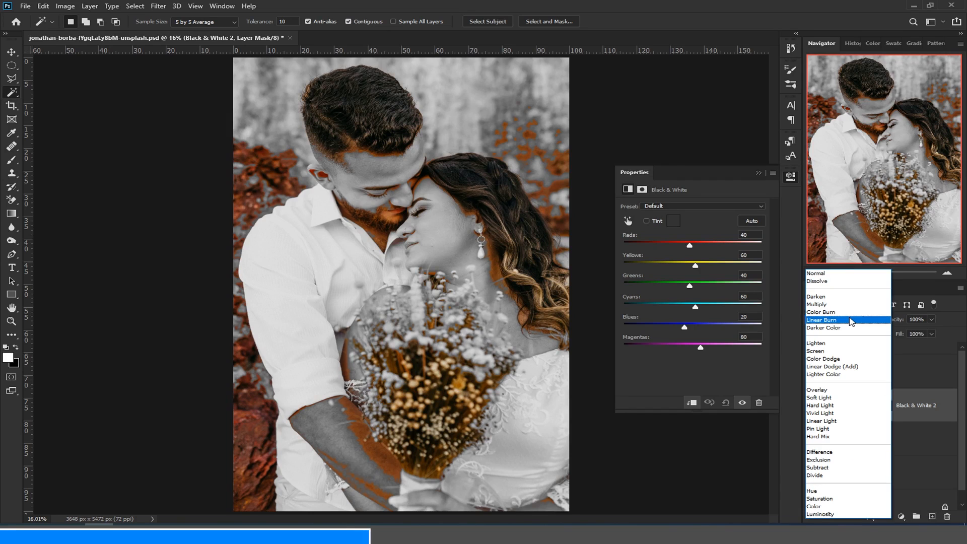
left_click(826, 514)
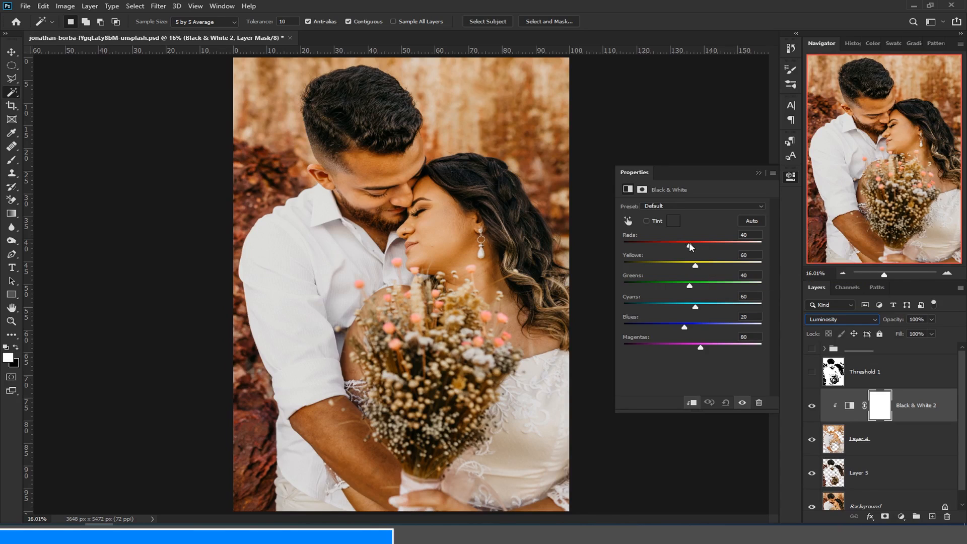
left_click_drag(690, 246, 682, 345)
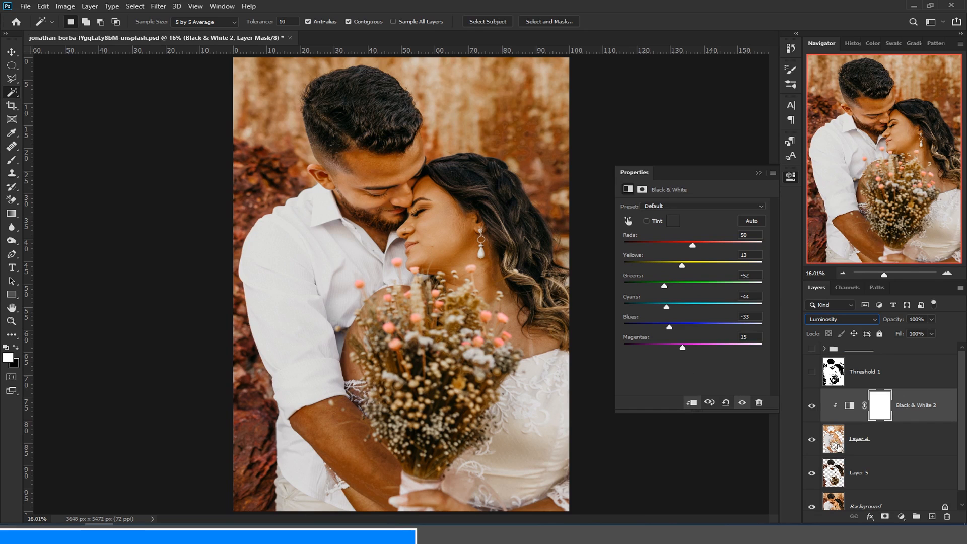
Step: Select Layer 5 and inspect its dark areas on their own against transparency
left_click(879, 474)
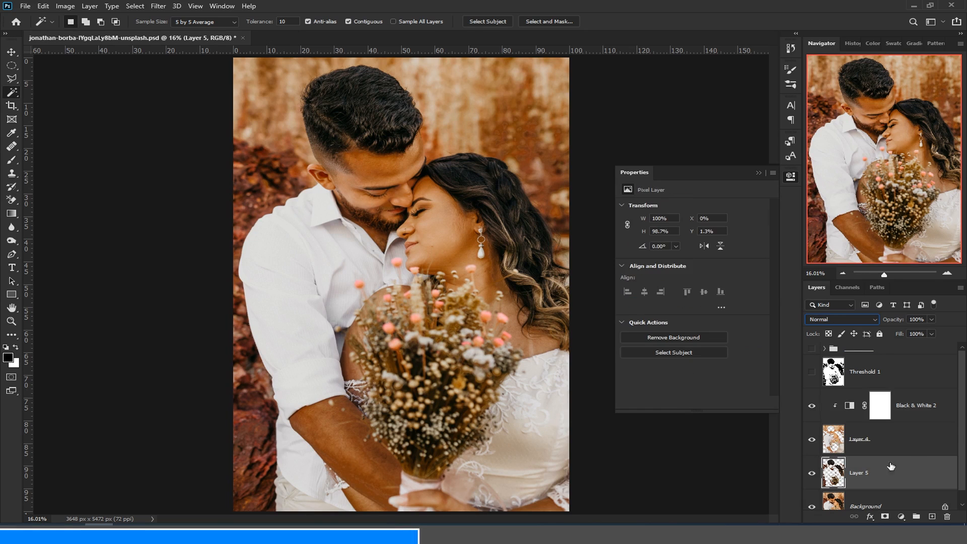
scroll(961, 436, "down", 1)
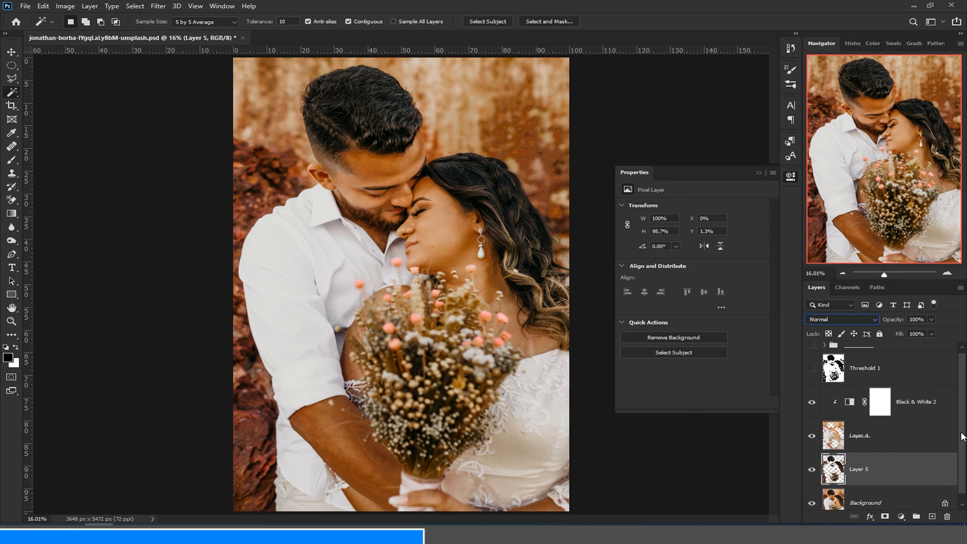
scroll(961, 438, "down", 1)
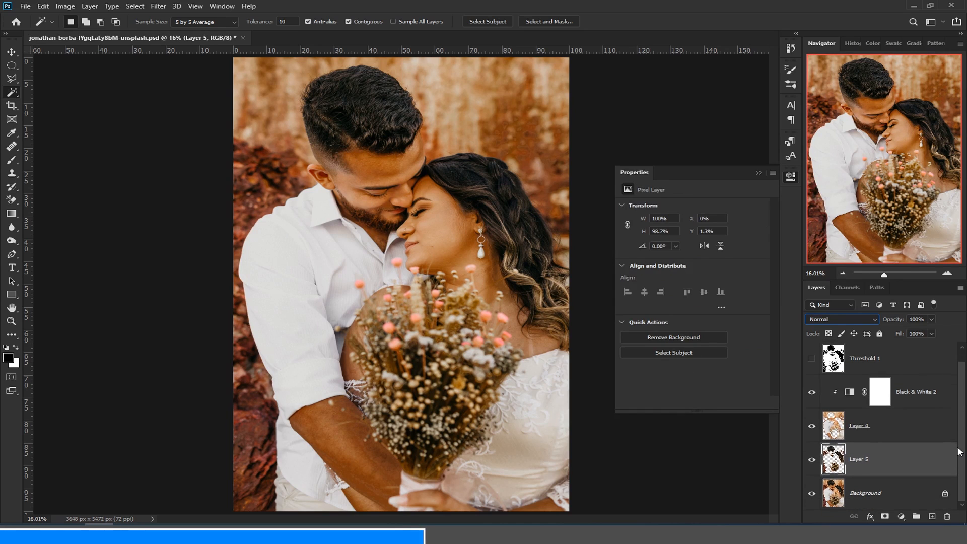
left_click(811, 460, "alt")
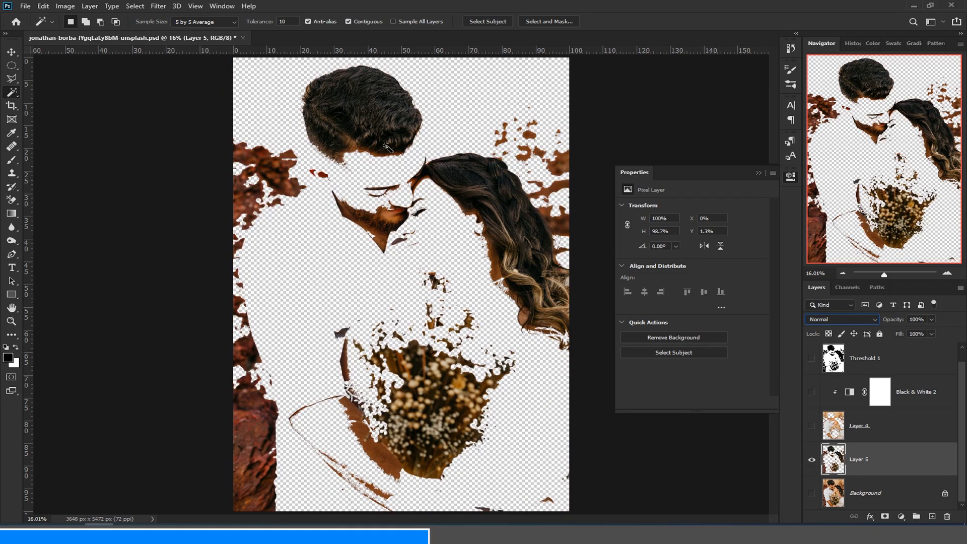
left_click(811, 460, "alt")
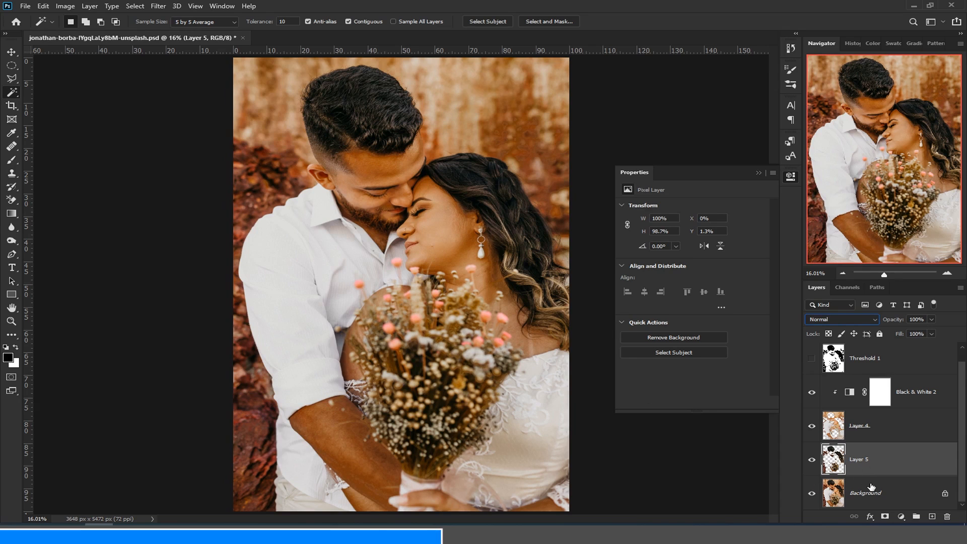
Step: Clip an Exposure adjustment of -1.00 to Layer 5 and compare the photo with the adjustment hidden and shown
left_click(901, 516)
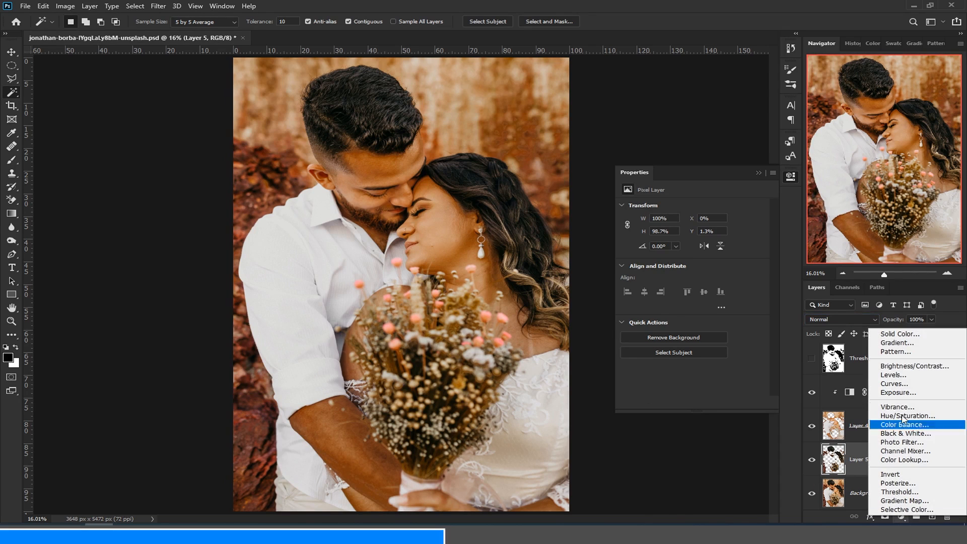
left_click(898, 392)
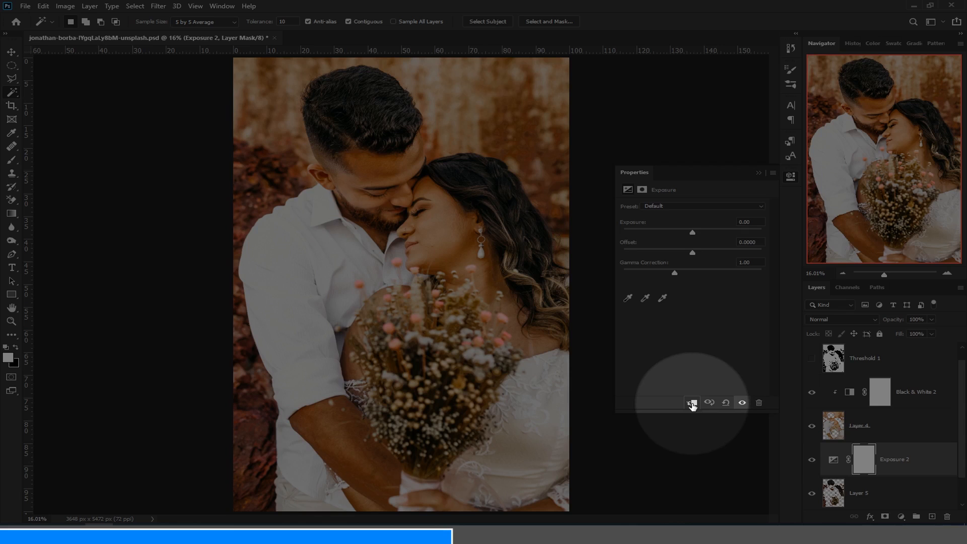
left_click(693, 403)
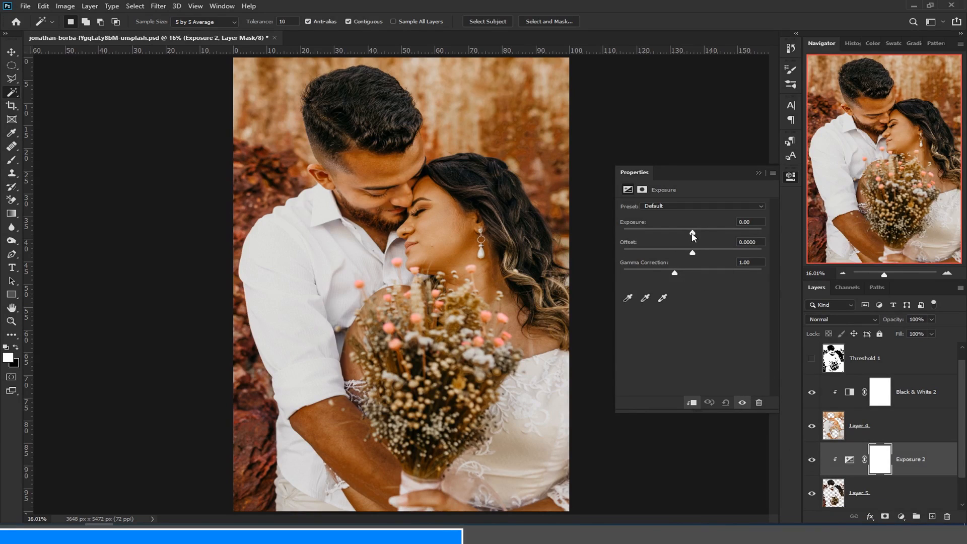
left_click_drag(693, 237, 683, 236)
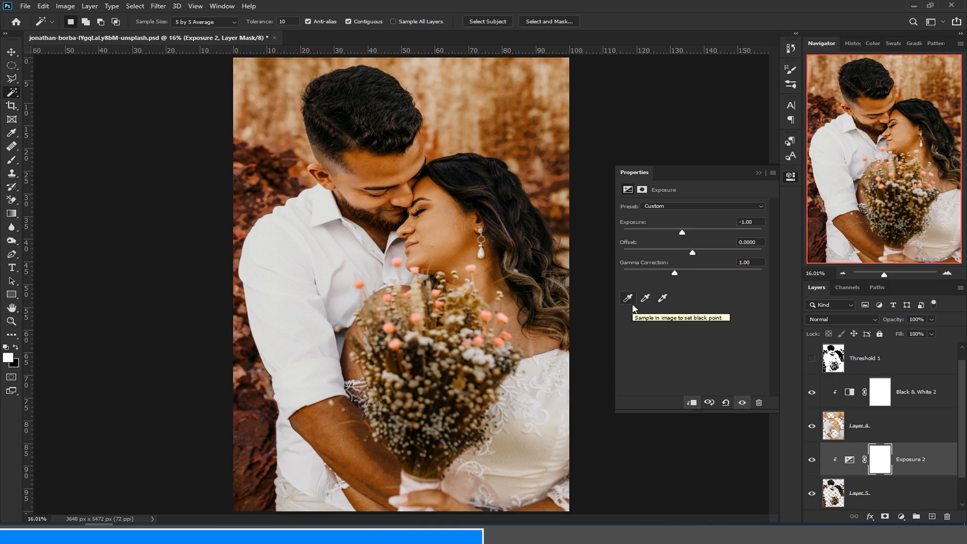
left_click(811, 460)
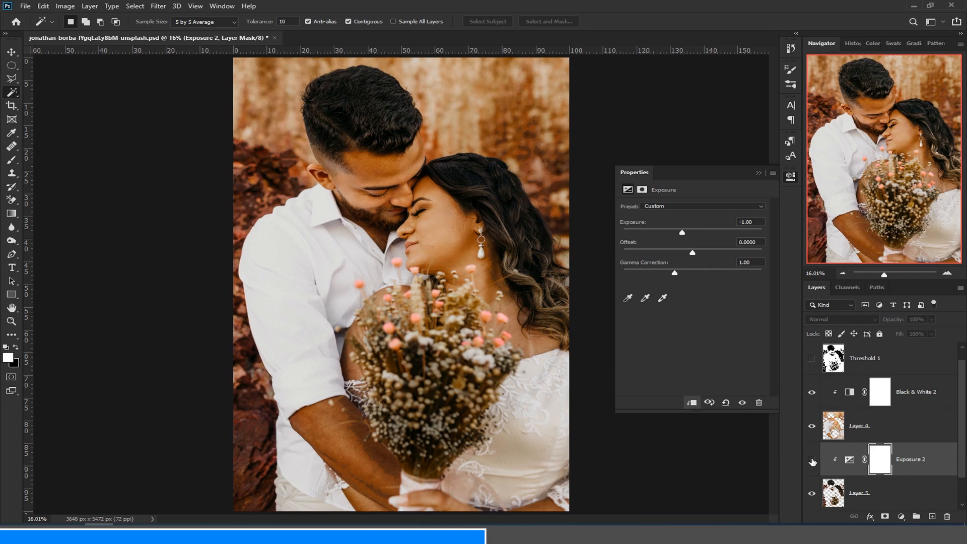
left_click(811, 460)
left_click(811, 460)
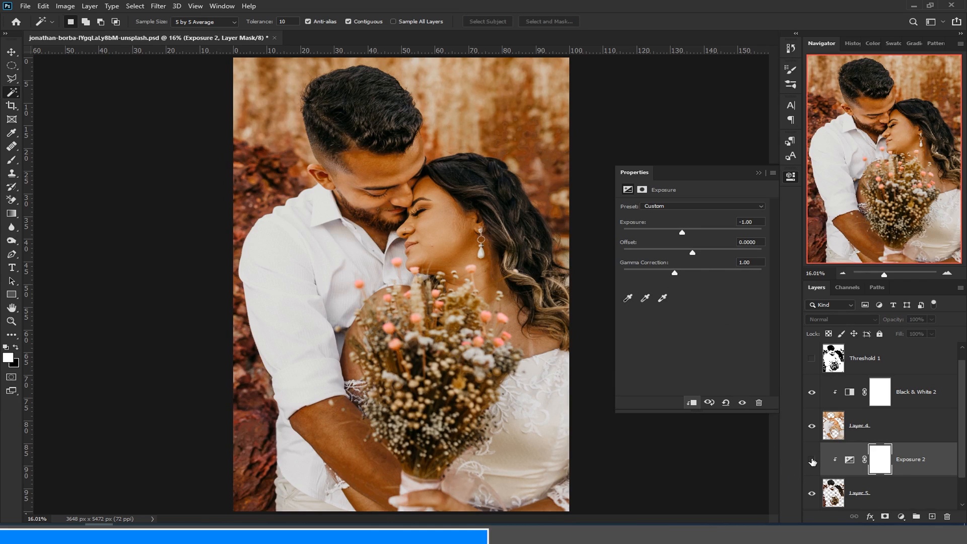
left_click(811, 460)
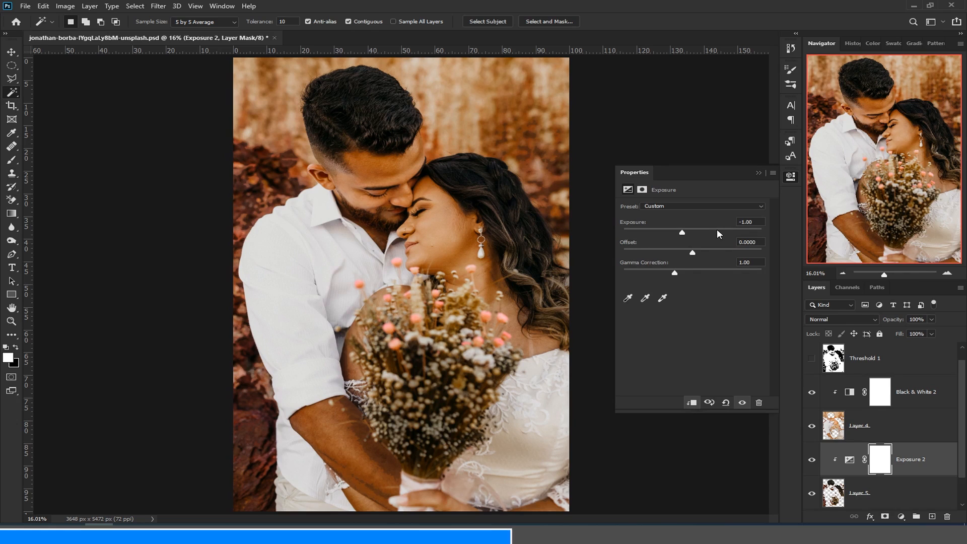
left_click(757, 173)
Step: Delete the Threshold 1 layer and group Layer 4 and Layer 5 together with their clipped adjustments
left_click(860, 359)
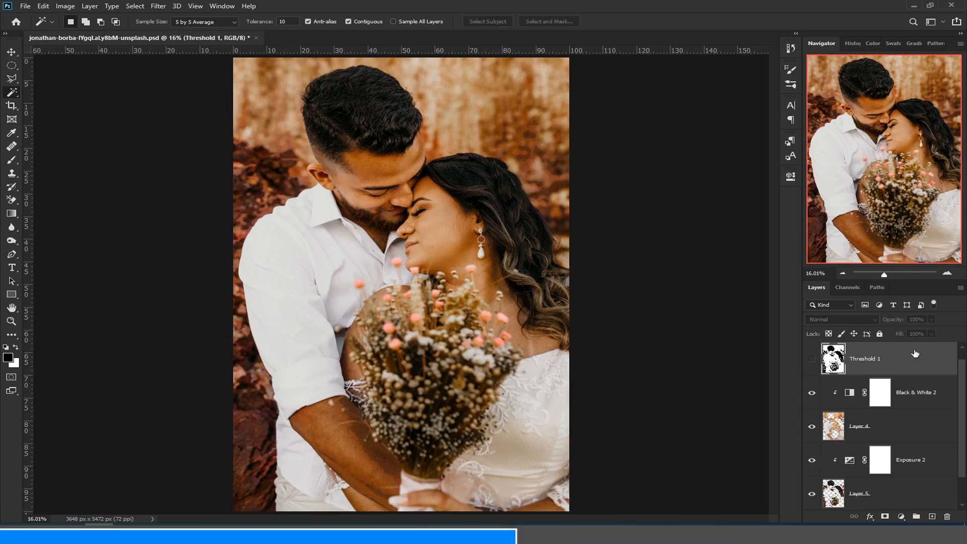
left_click_drag(881, 358, 947, 516)
left_click_drag(961, 391, 961, 355)
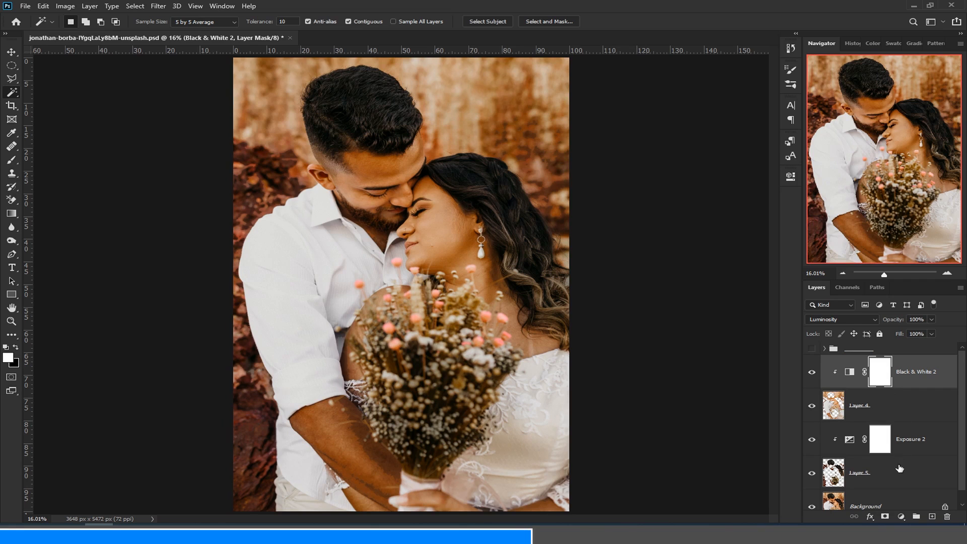
left_click(905, 483, "shift")
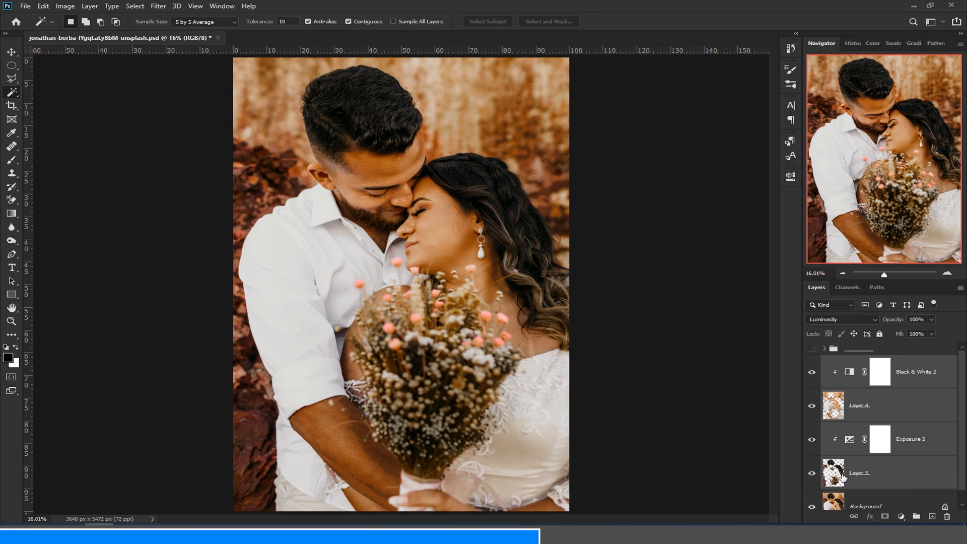
key("ctrl+g")
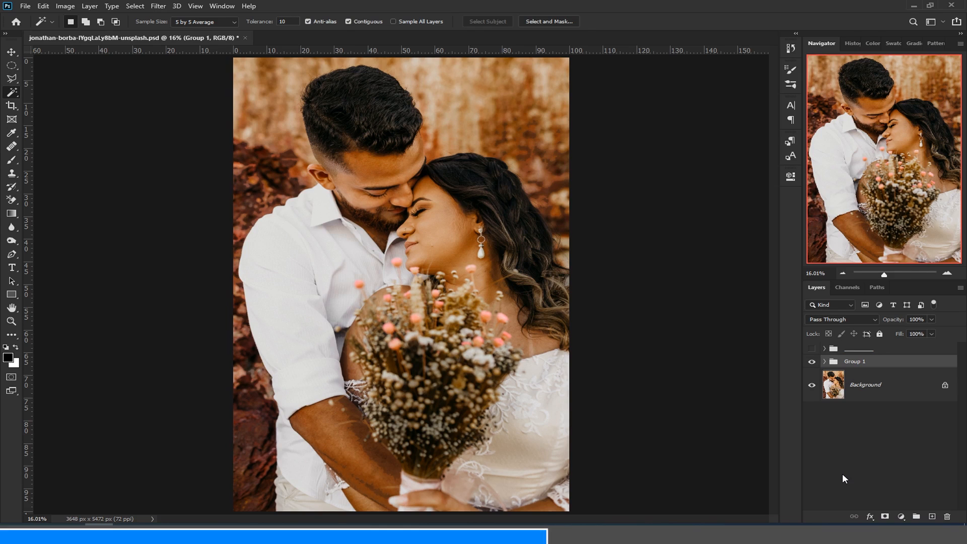
Step: Set the blend mode of Group 1 to Soft Light and compare the photo with the group hidden and shown
left_click(870, 321)
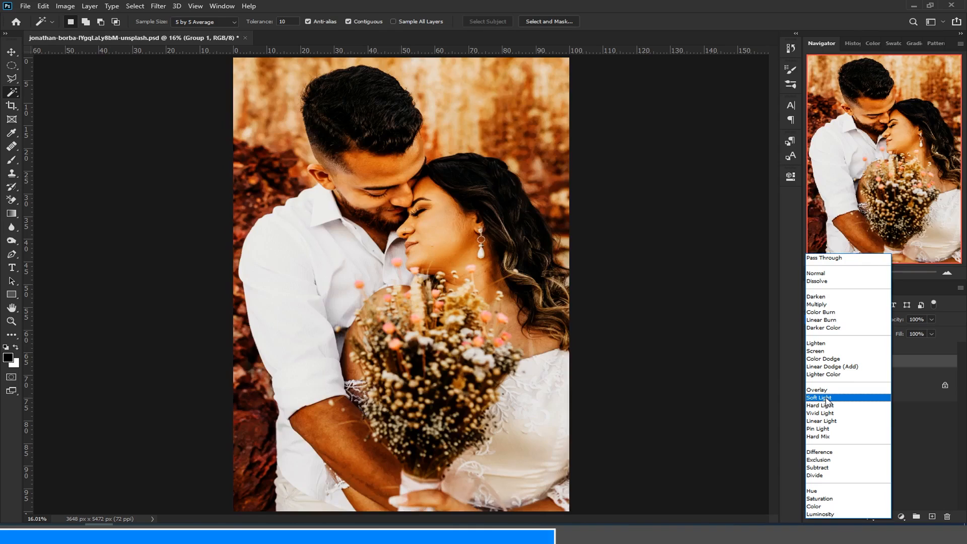
left_click(825, 399)
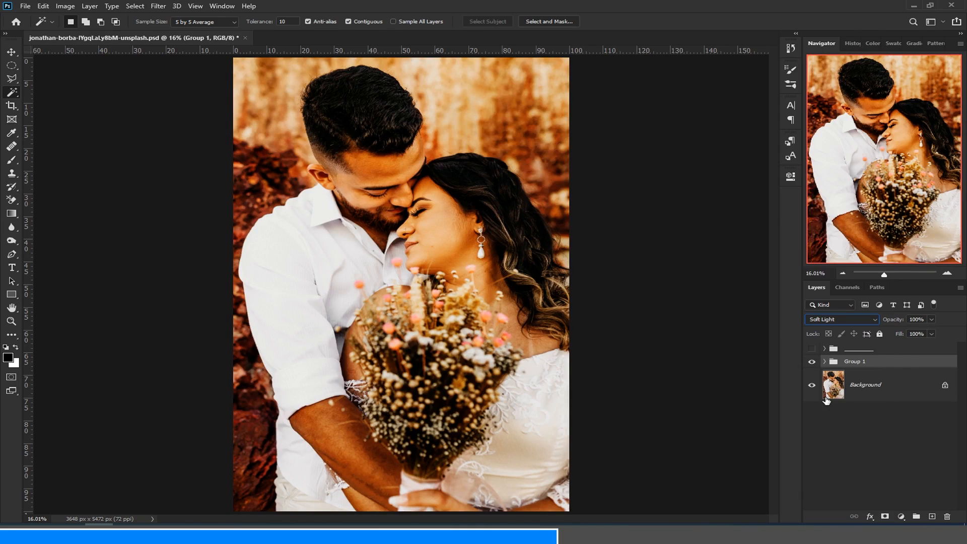
left_click(811, 362)
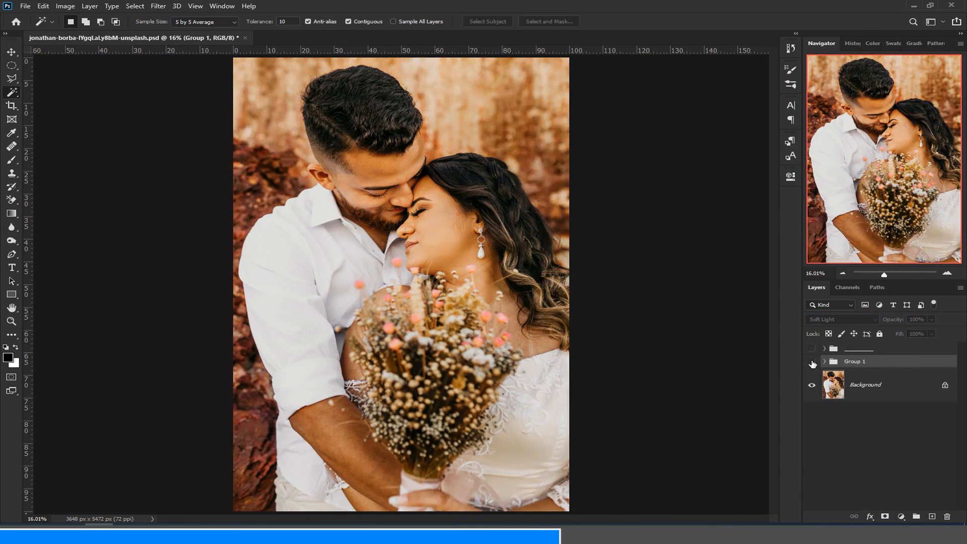
left_click(811, 362)
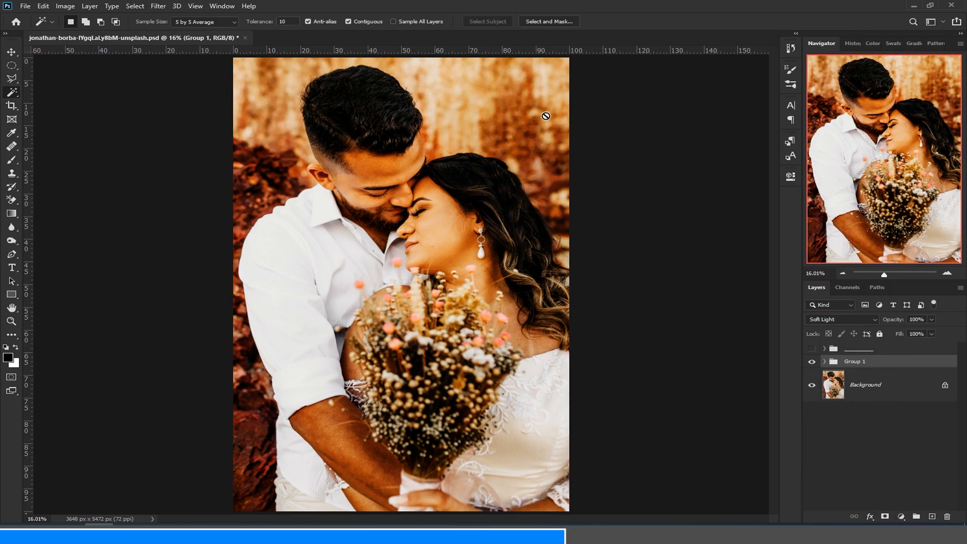
left_click(859, 317)
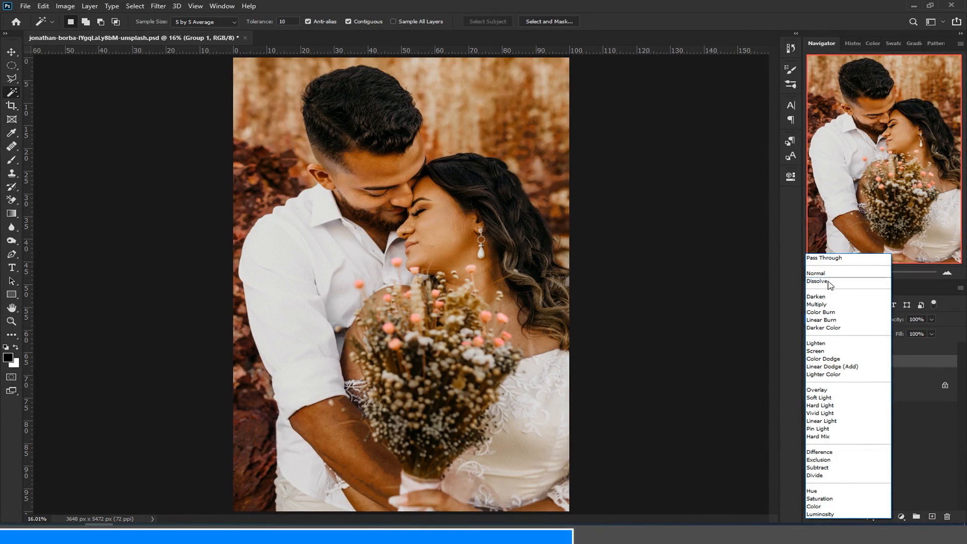
left_click(819, 398)
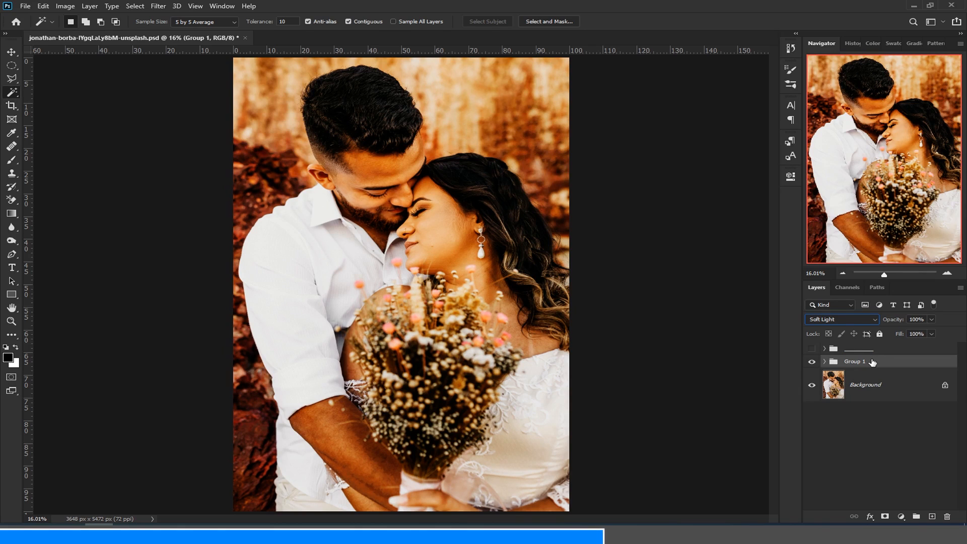
Step: Stamp all visible layers into a new layer above Group 1 and convert it to a Smart Object
key("ctrl+shift+alt+e")
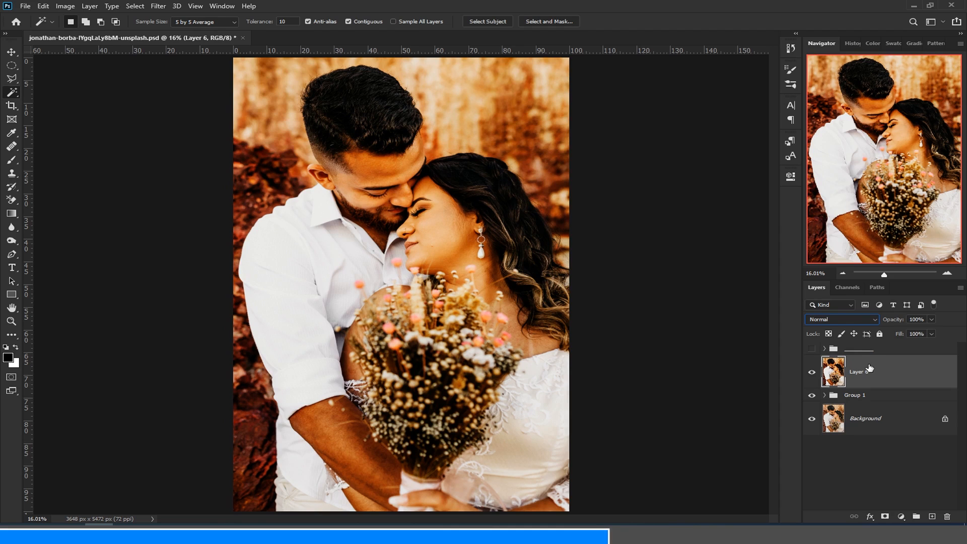
right_click(902, 373)
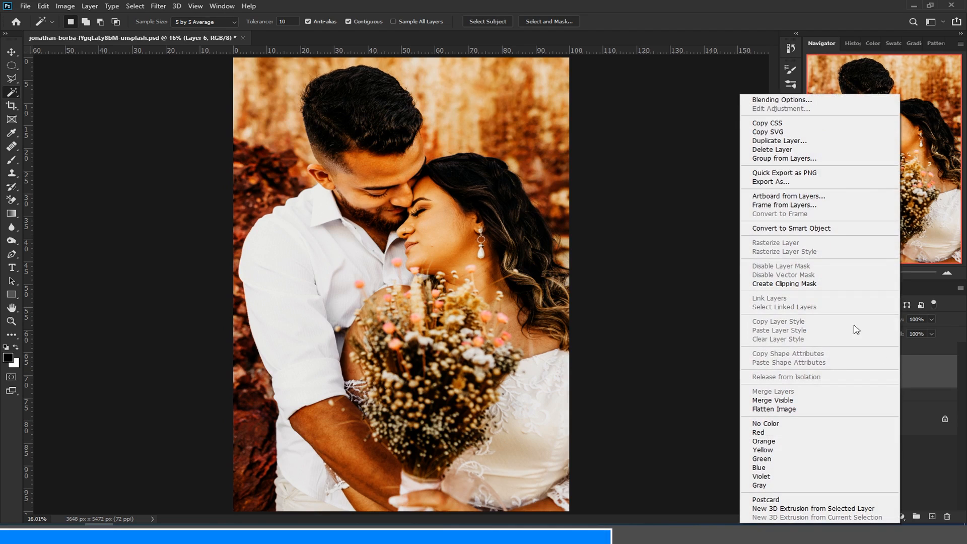
left_click(800, 228)
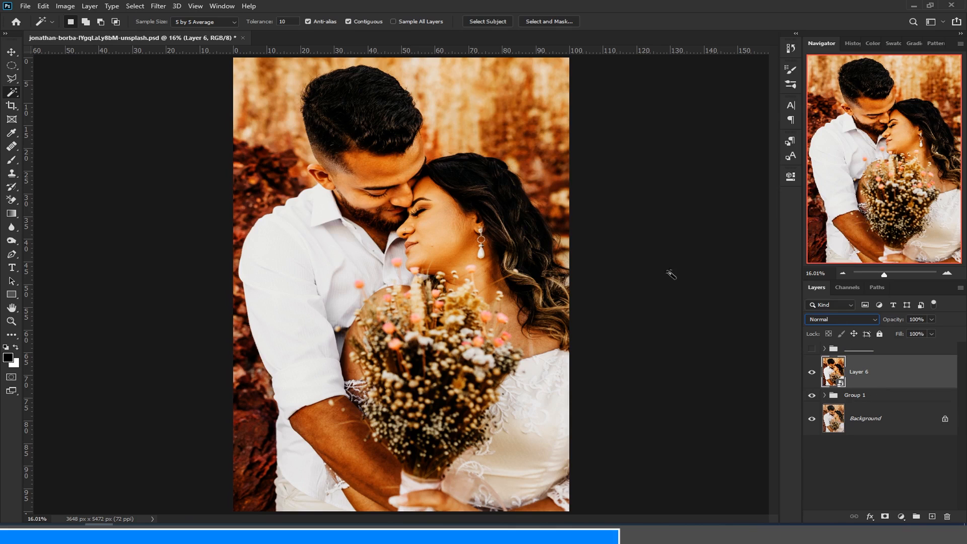
Step: In the Camera Raw Filter's Calibration settings, set Shadows Tint to -22, Red Primary Hue to +4 and Red Primary Saturation to +17
left_click(158, 6)
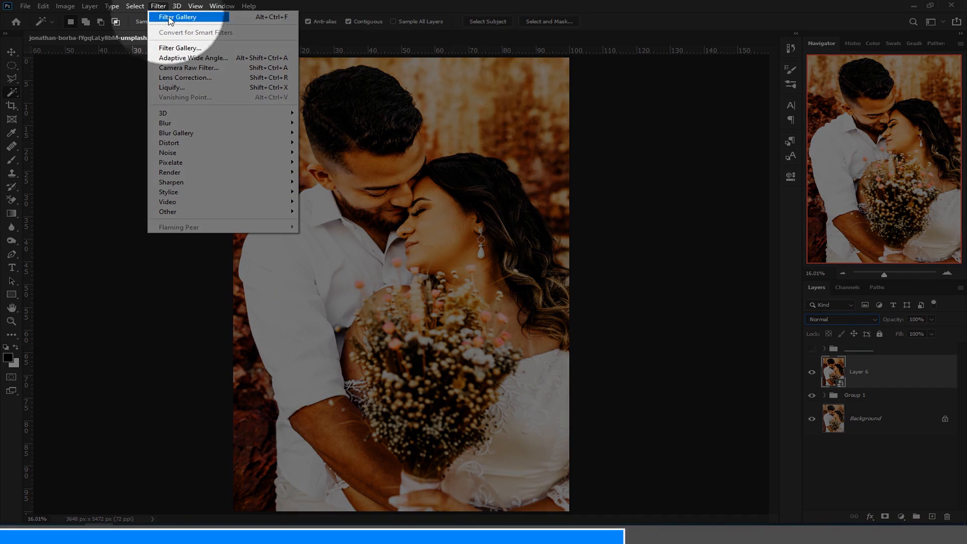
left_click(178, 68)
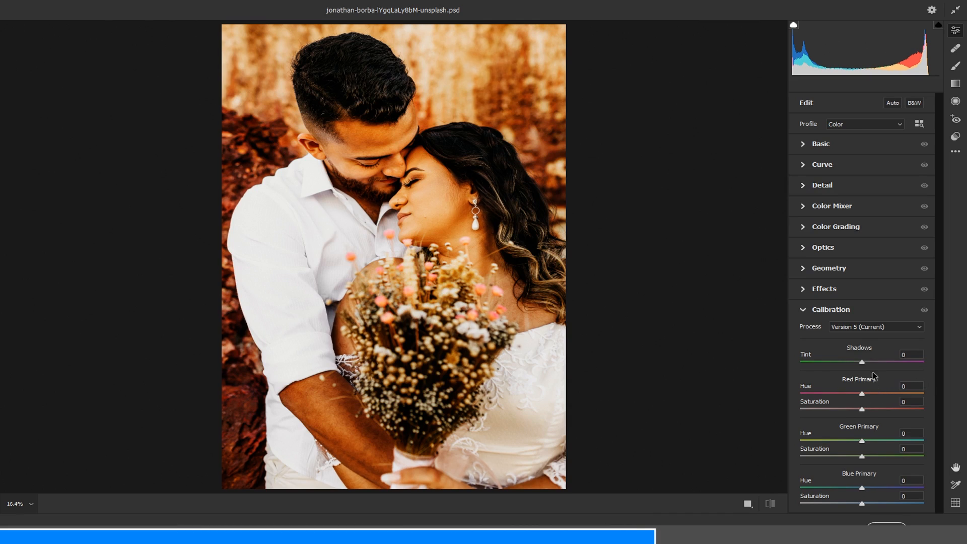
left_click(863, 363)
left_click_drag(862, 362, 848, 364)
left_click_drag(862, 409, 874, 411)
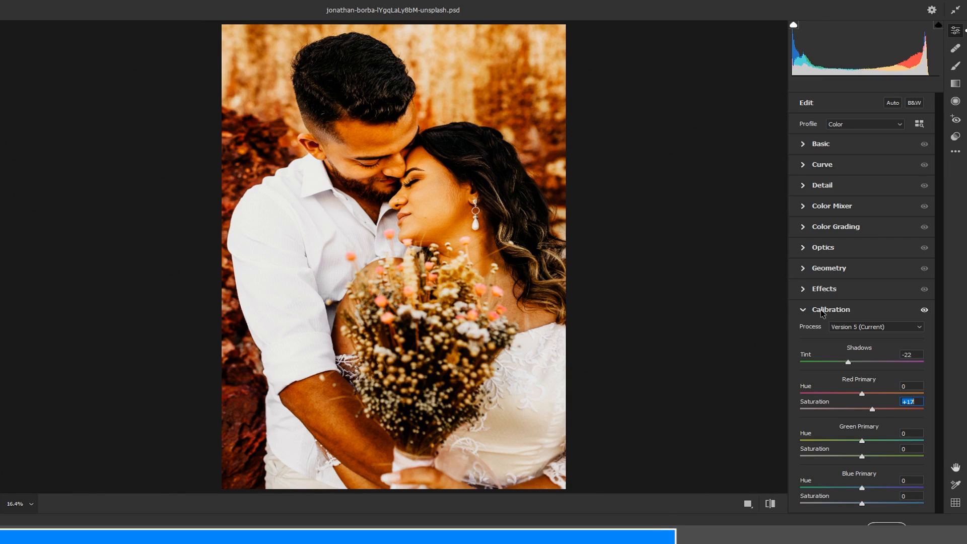
mouse_move(862, 394)
left_mouse_down()
mouse_move(879, 394)
mouse_move(854, 394)
mouse_move(872, 395)
mouse_move(863, 395)
left_mouse_up()
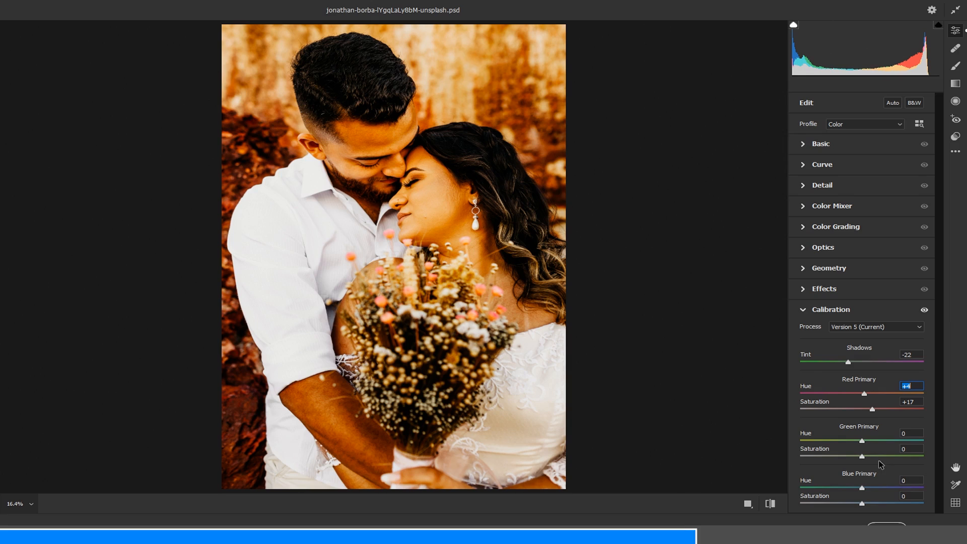
Step: In the Calibration settings, set Blue Primary Hue to -8 and Saturation to +22, and Green Primary Saturation to -13
left_click(862, 503)
mouse_move(863, 506)
left_mouse_down()
mouse_move(876, 503)
mouse_move(850, 492)
mouse_move(878, 492)
mouse_move(856, 492)
left_mouse_up()
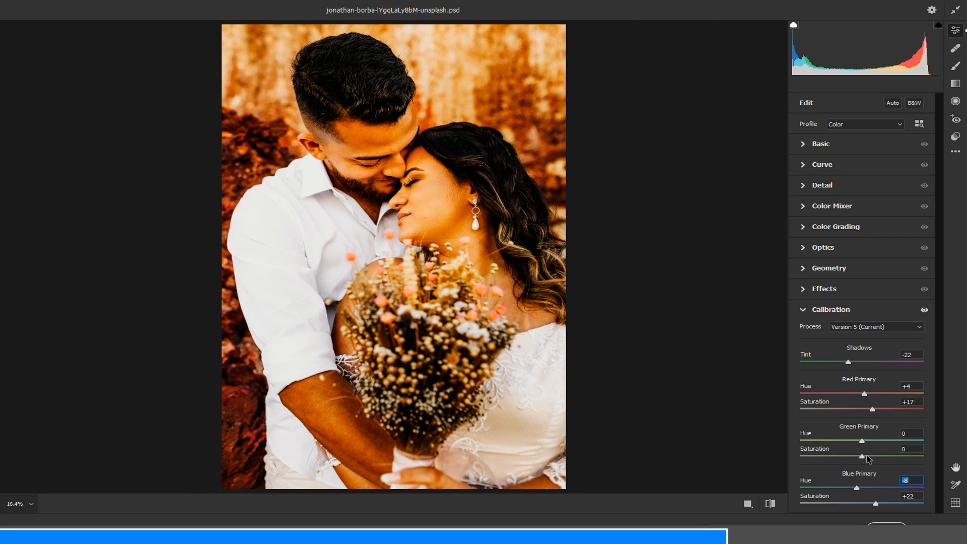
left_click_drag(862, 456, 781, 458)
left_click_drag(784, 459, 855, 456)
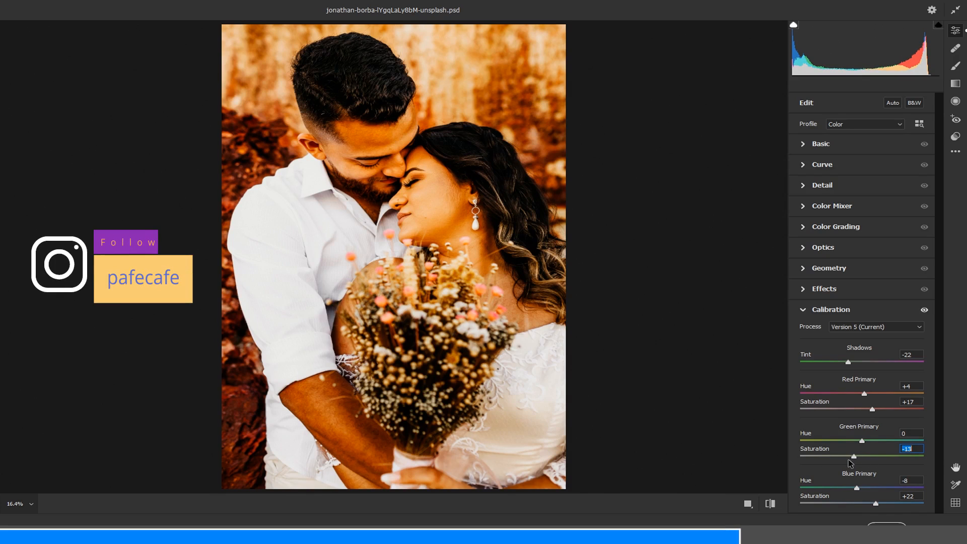
left_click(804, 310)
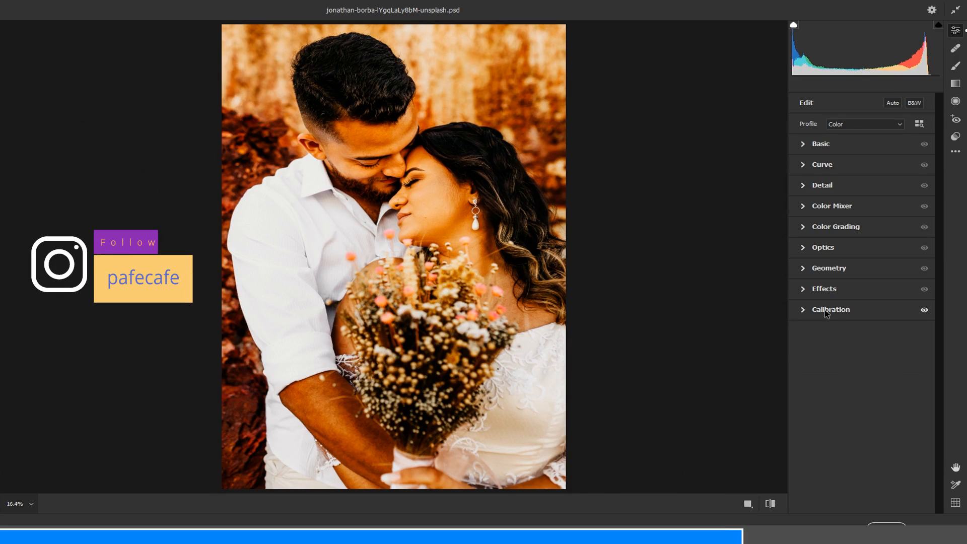
Step: In the Basic settings, set Temperature to -19, Tint to -16, Exposure to -0.50 and Contrast to -32
left_click(803, 145)
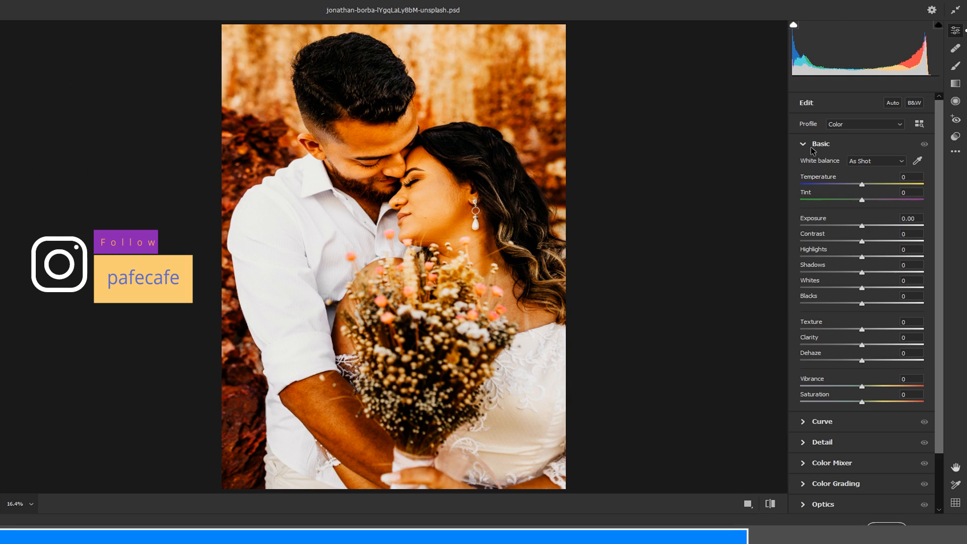
left_click_drag(863, 185, 851, 186)
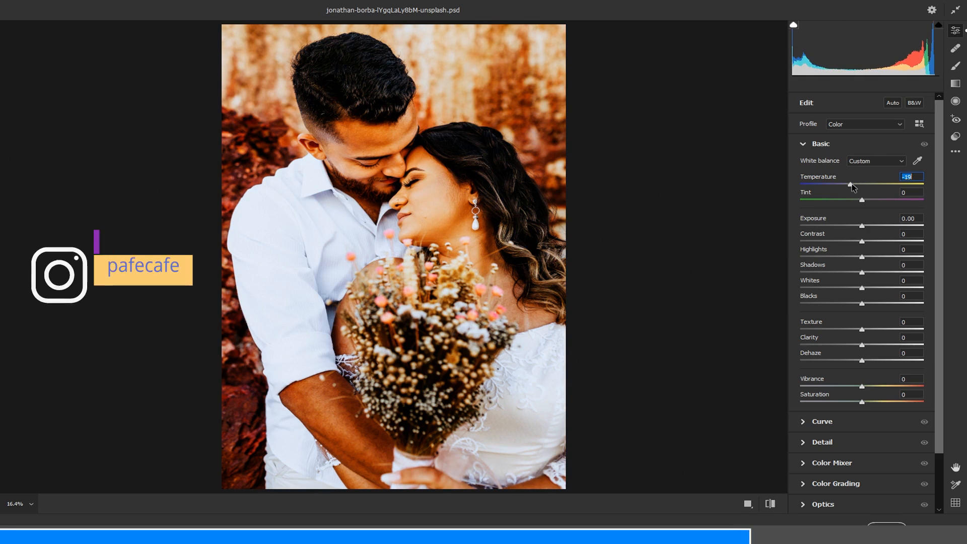
left_click_drag(861, 200, 856, 228)
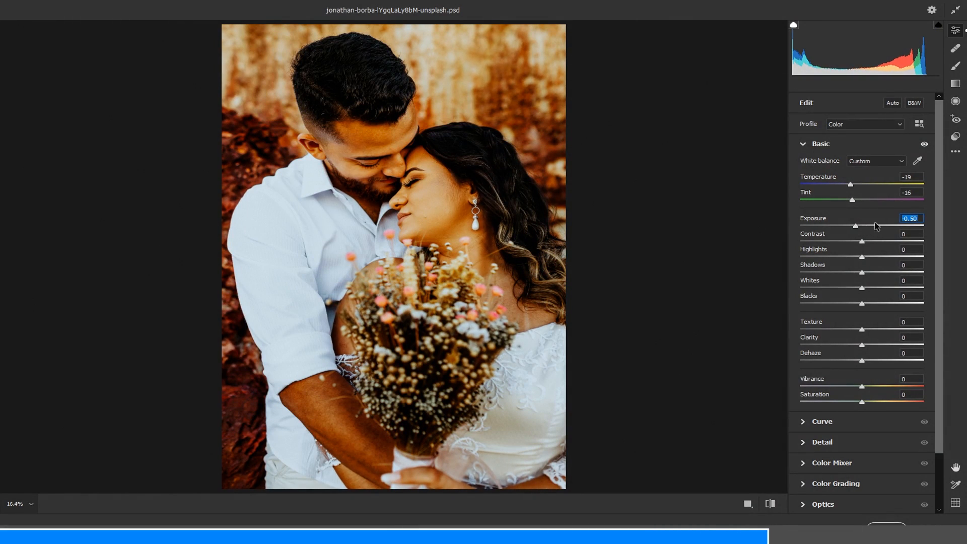
left_click_drag(868, 242, 845, 247)
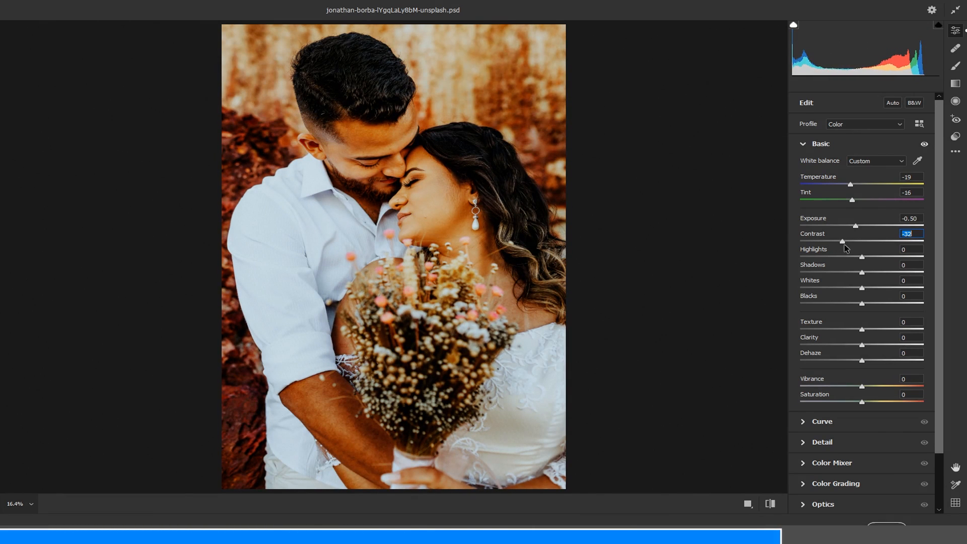
Step: Set Highlights to +20, Shadows to +31, Whites to -18 and Blacks to -13 in the Basic settings
mouse_move(863, 257)
left_mouse_down()
mouse_move(890, 257)
mouse_move(849, 258)
mouse_move(876, 259)
left_mouse_up()
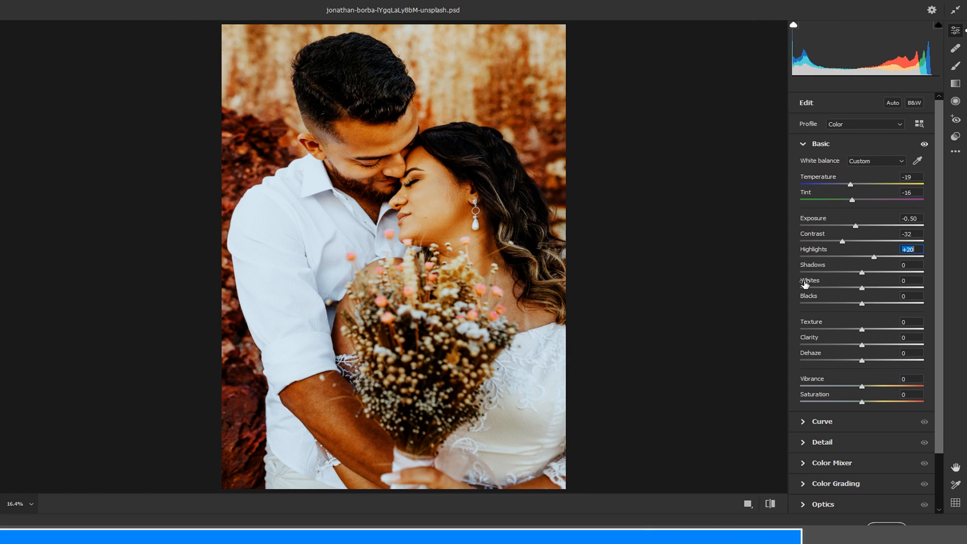
left_click_drag(861, 272, 882, 274)
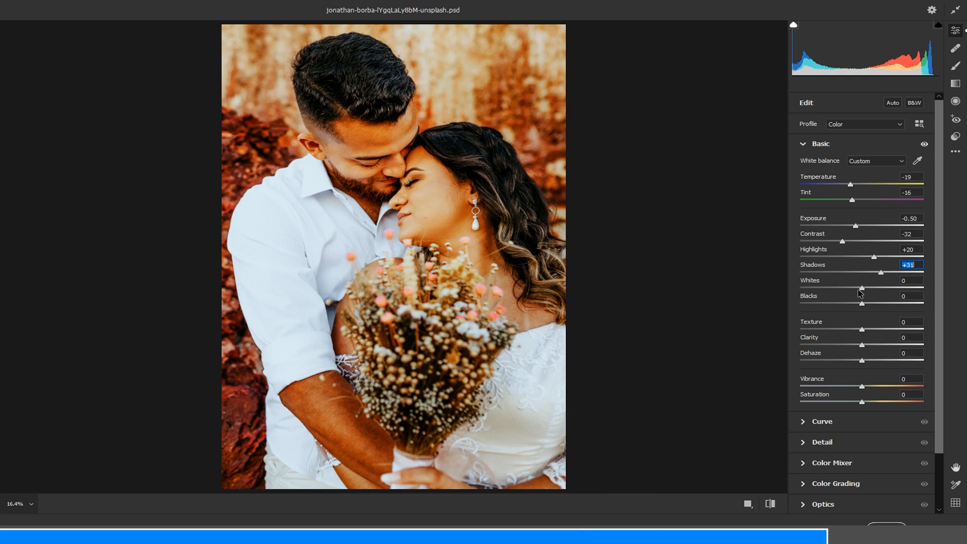
mouse_move(861, 287)
left_mouse_down()
mouse_move(850, 288)
mouse_move(874, 288)
mouse_move(850, 288)
mouse_move(851, 305)
mouse_move(880, 306)
mouse_move(852, 302)
left_mouse_up()
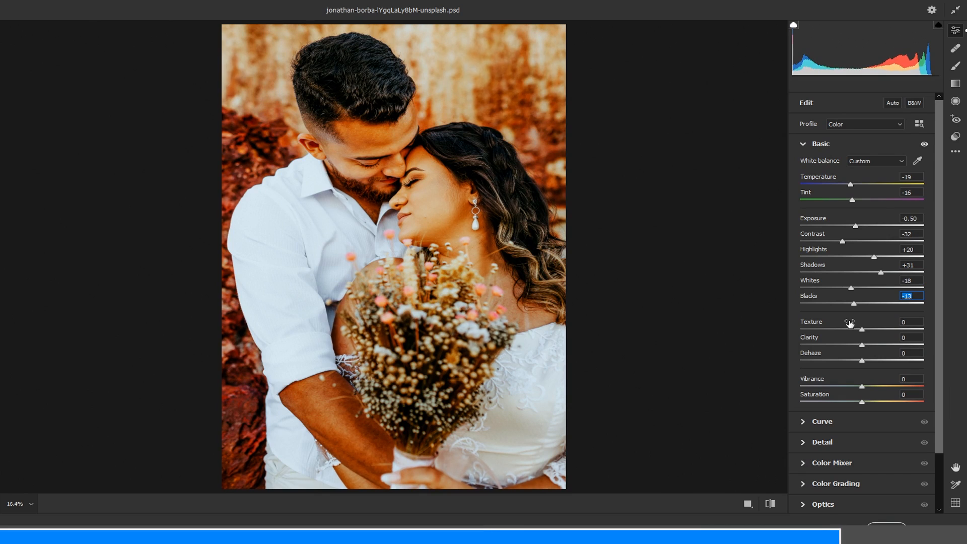
Step: Set Clarity to -19 and Dehaze to +11 to finish the Basic adjustments
mouse_move(861, 345)
left_mouse_down()
mouse_move(904, 353)
mouse_move(851, 349)
left_mouse_up()
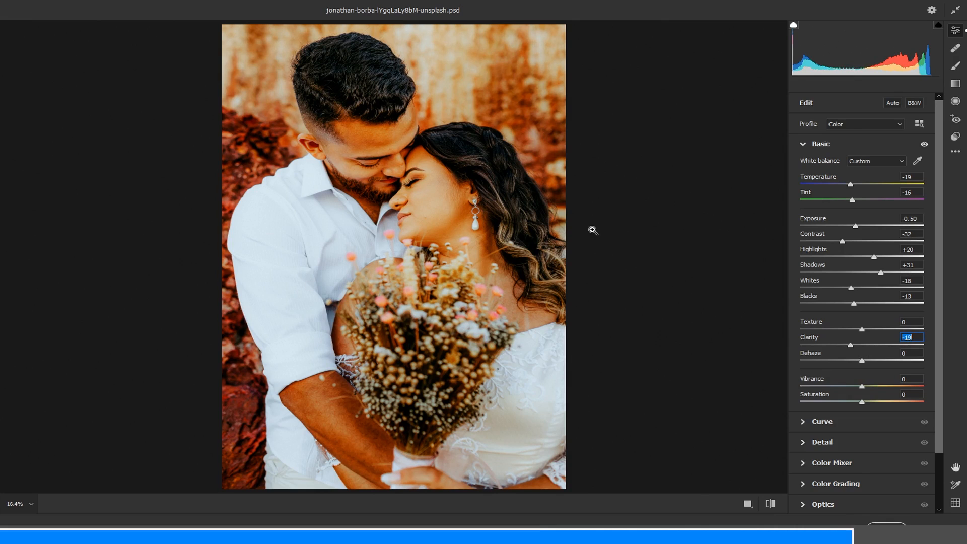
mouse_move(861, 360)
left_mouse_down()
mouse_move(889, 364)
mouse_move(854, 363)
mouse_move(874, 364)
left_mouse_up()
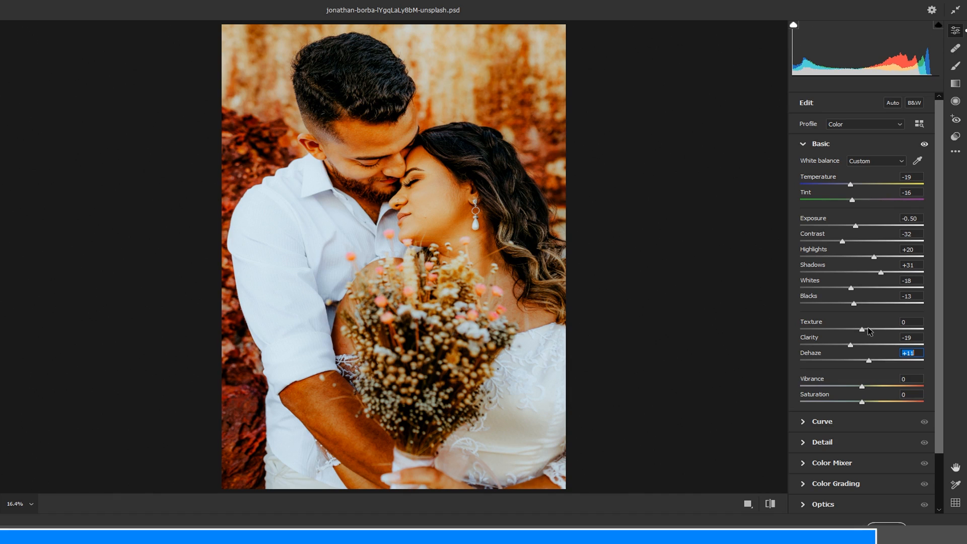
left_click(803, 144)
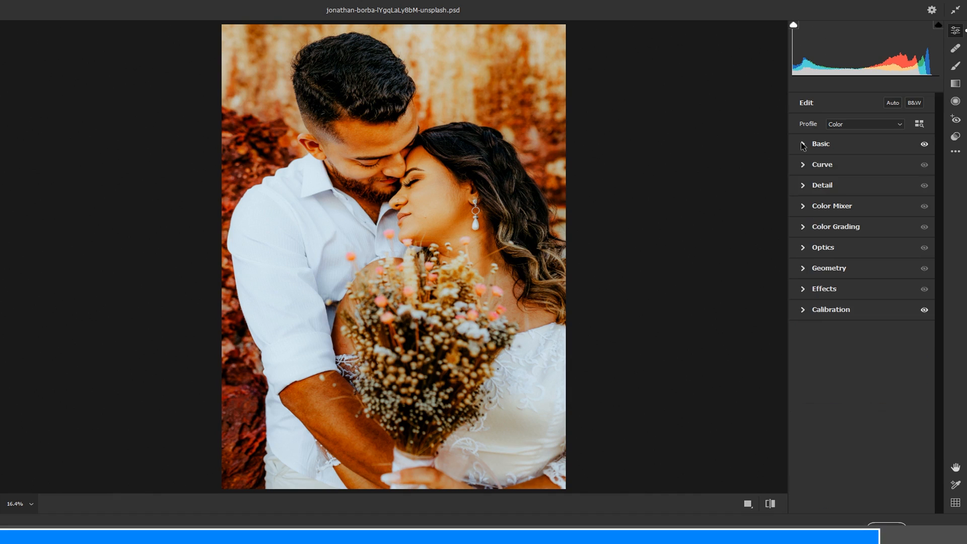
Step: In the Detail settings, set Sharpening to 150 and limit it to the edges with Masking at 92
left_click(804, 189)
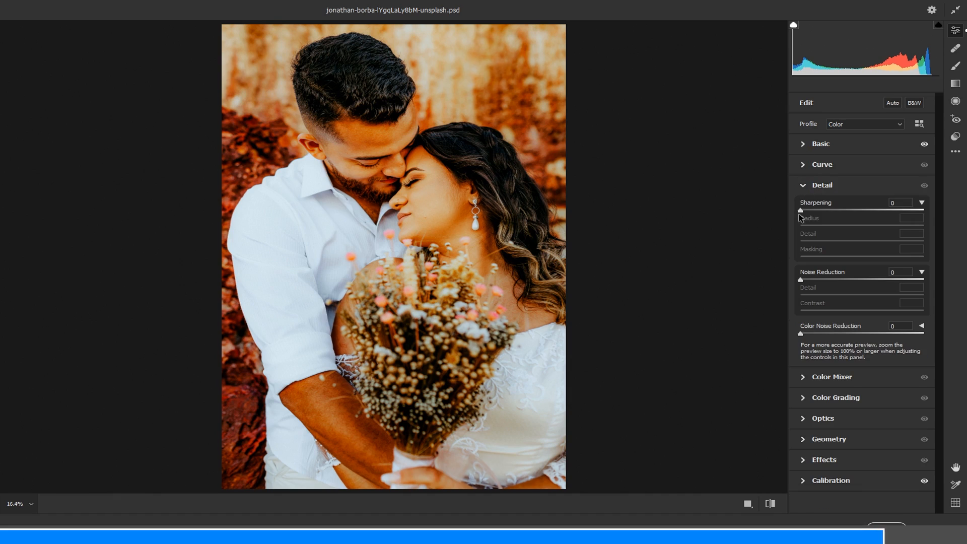
left_click_drag(800, 211, 938, 222)
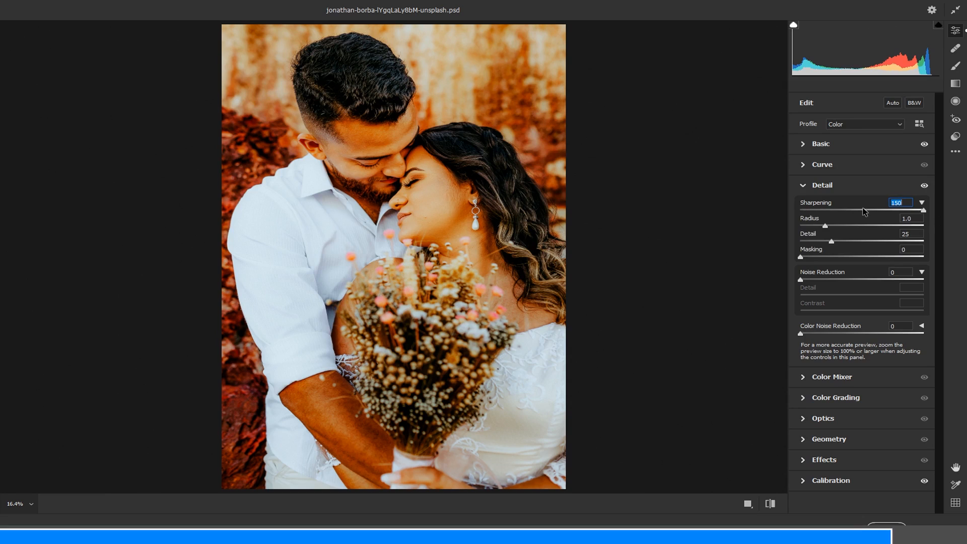
key("alt")
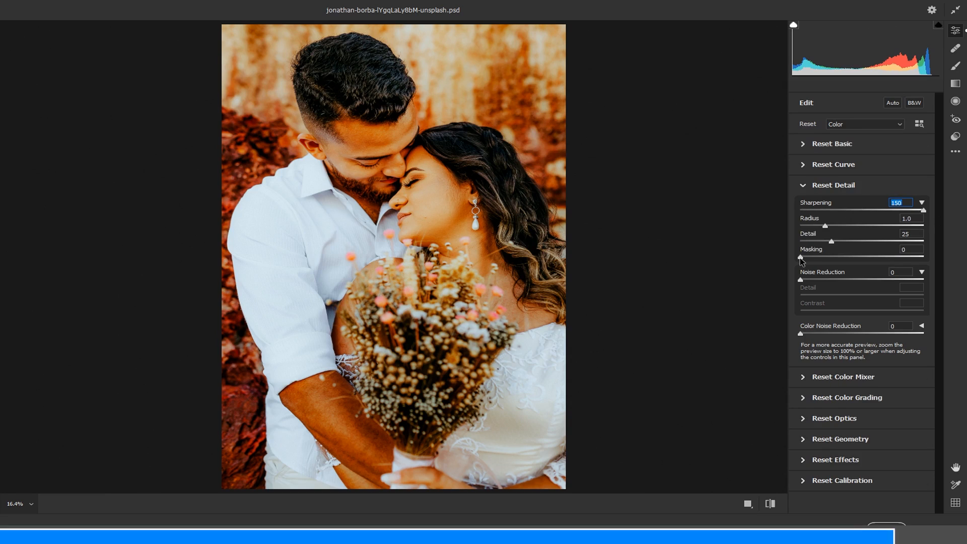
left_click(800, 257, "alt")
left_click_drag(801, 259, 913, 259)
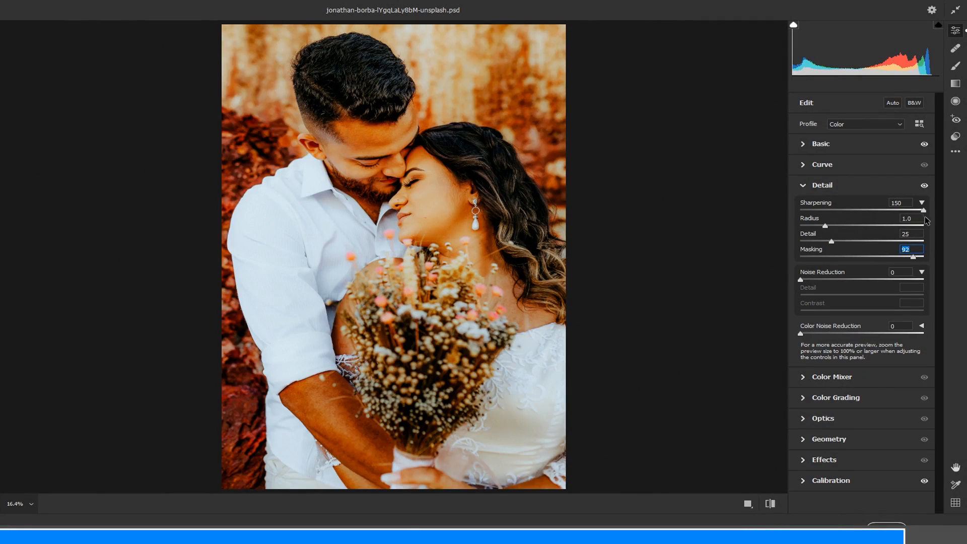
Step: Reduce the Sharpening amount to 59 and set the sharpening Detail to 36
left_click_drag(860, 209, 848, 210)
mouse_move(832, 242)
left_mouse_down()
mouse_move(863, 242)
mouse_move(819, 247)
mouse_move(840, 246)
left_mouse_up()
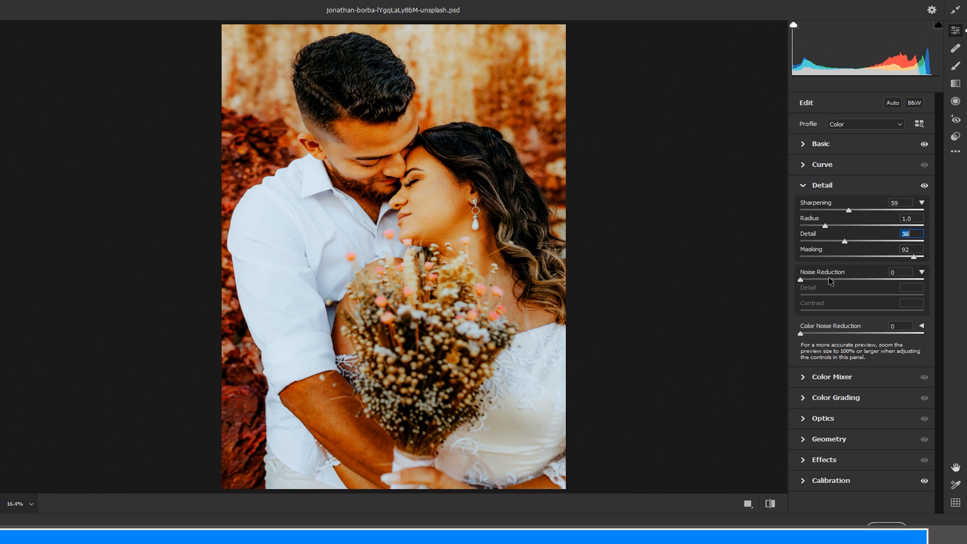
left_click(804, 186)
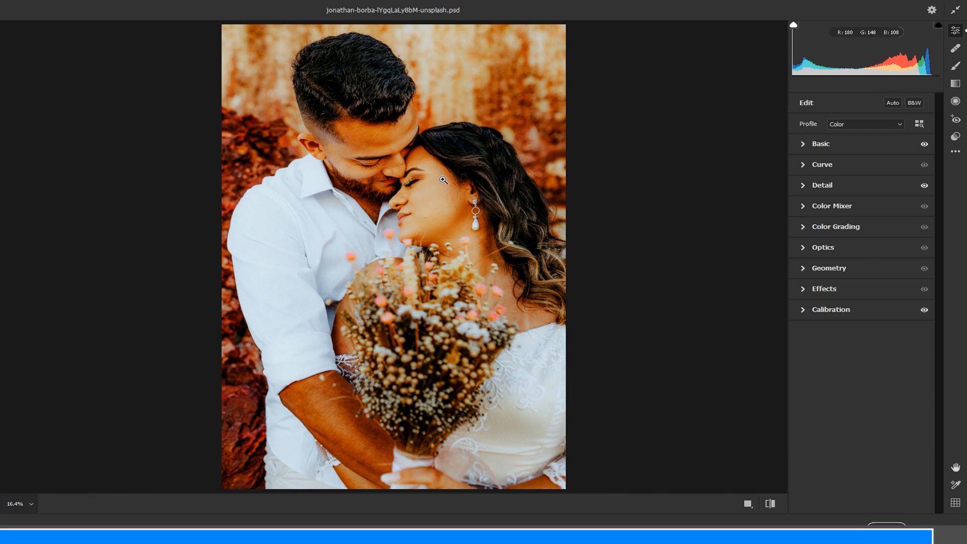
left_click(805, 208)
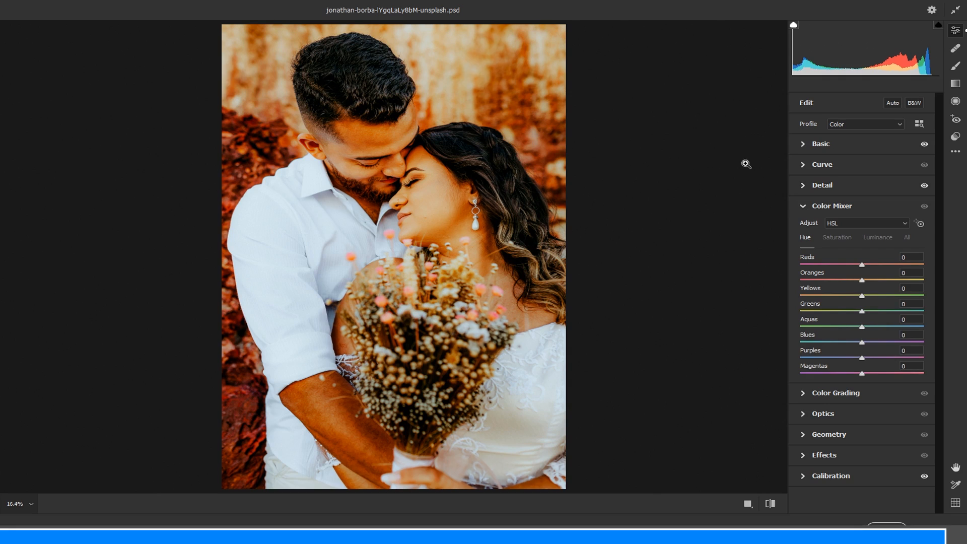
left_click(840, 239)
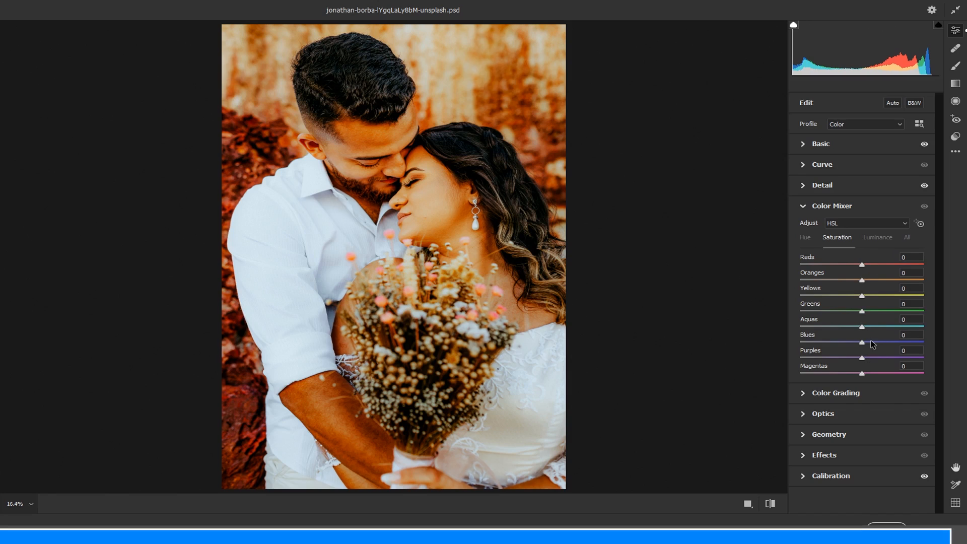
left_click(803, 207)
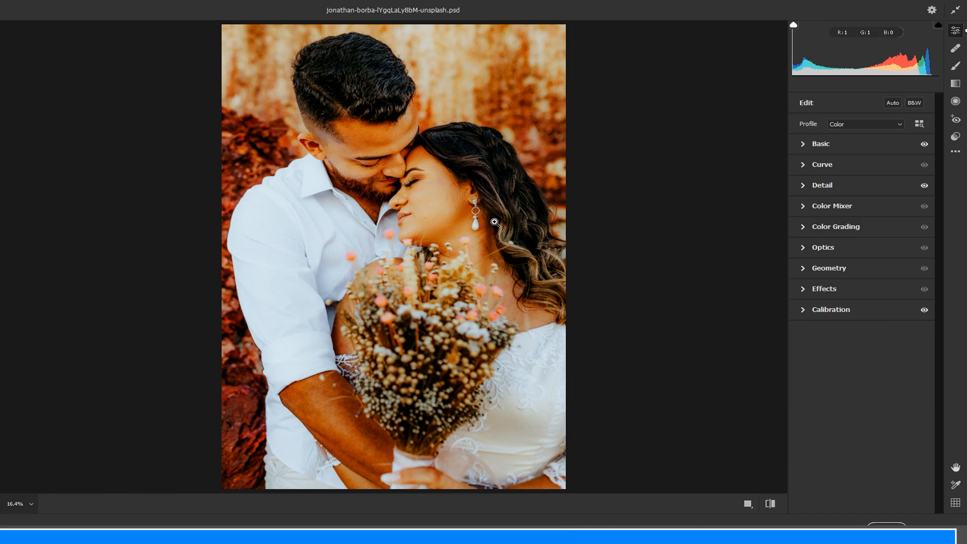
Step: Darken the photo's edges with an Optics Vignette of -100 and an Effects Vignetting of -48, and apply the Camera Raw Filter
left_click(803, 248)
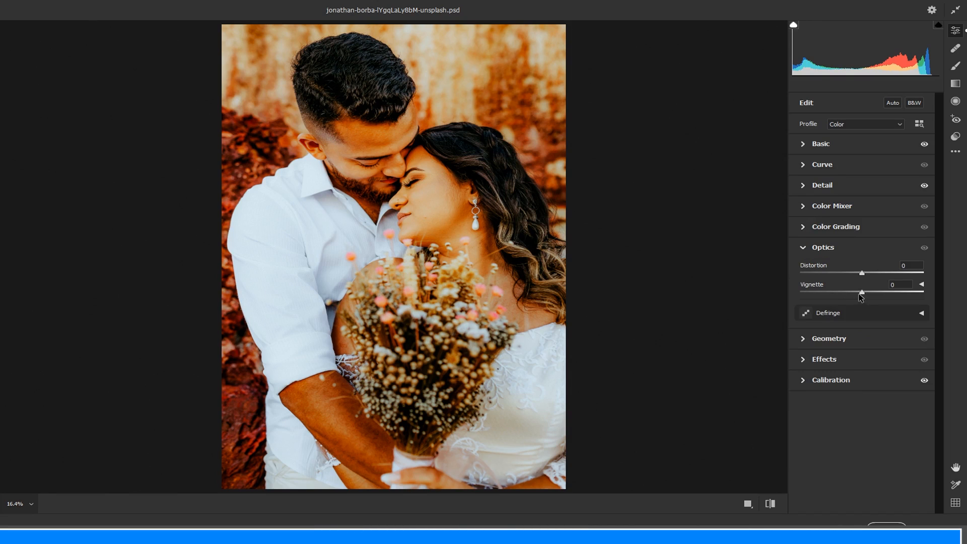
left_click_drag(864, 294, 798, 295)
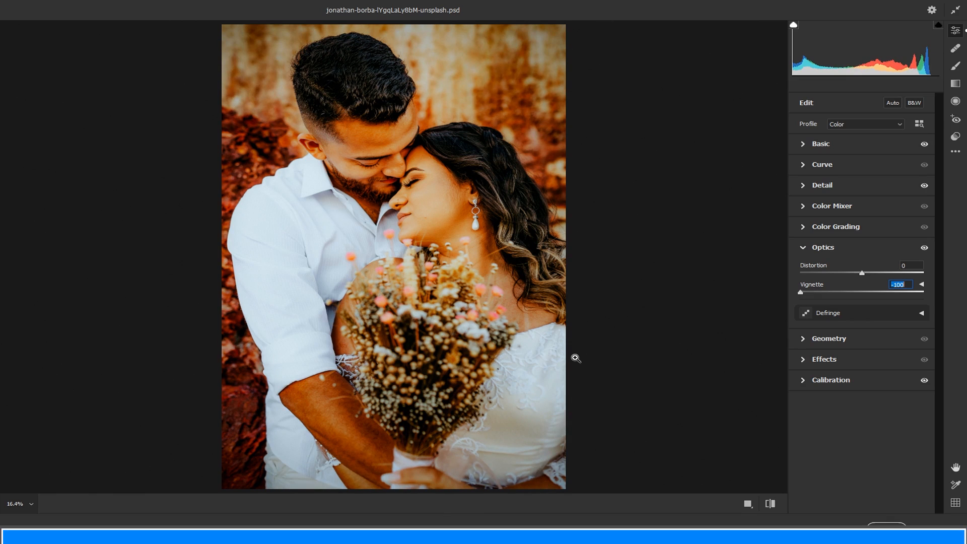
left_click(805, 359)
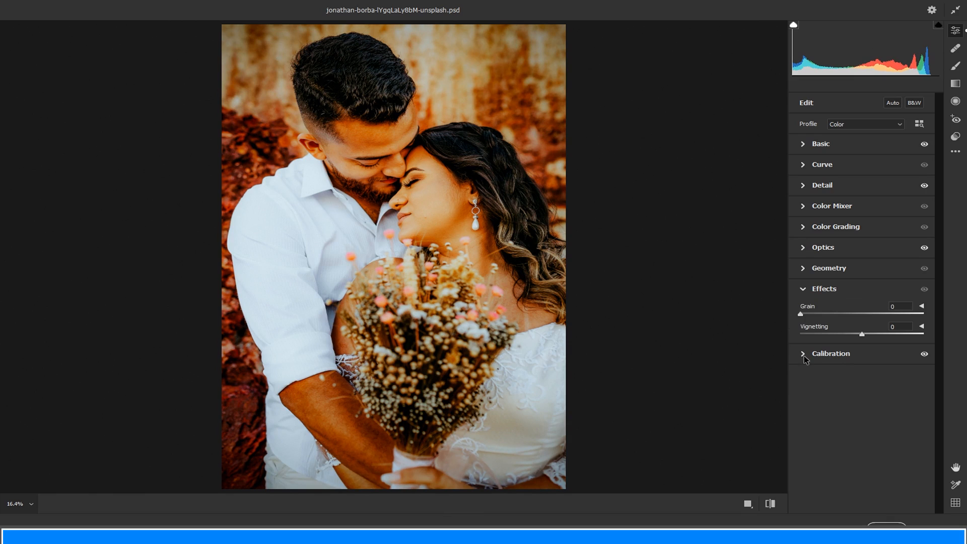
left_click_drag(862, 335, 833, 336)
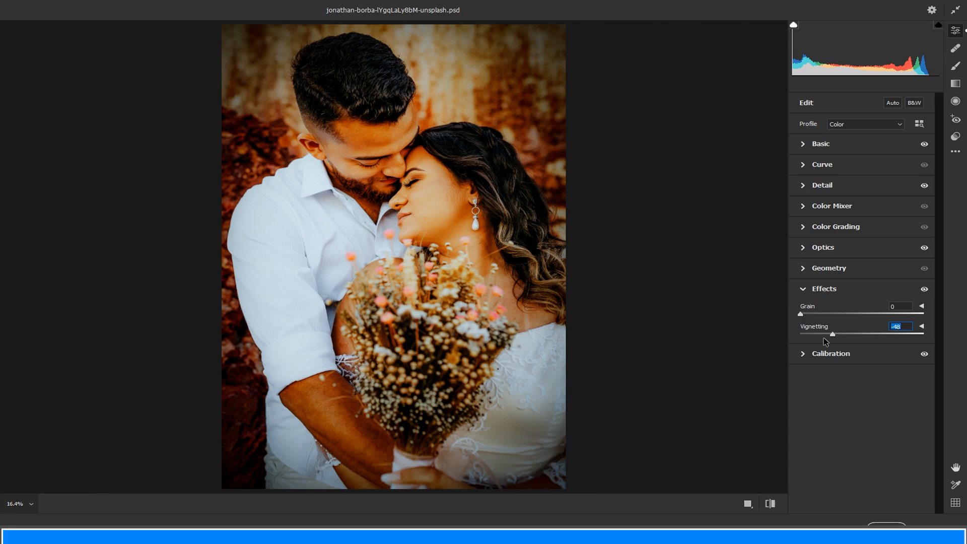
left_click(911, 519)
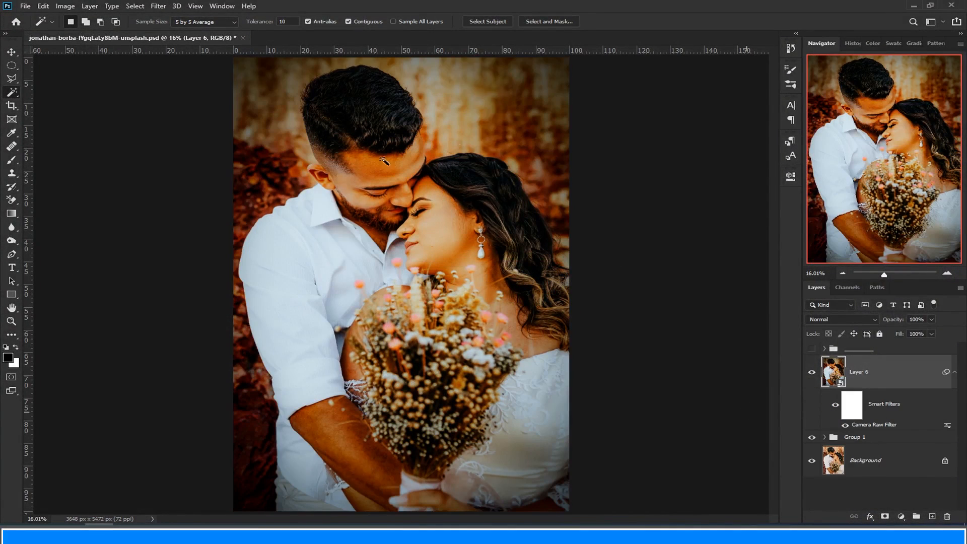
Step: Compare the photo with Layer 6 hidden and shown, and collapse the layer's Smart Filters list
left_click(811, 372)
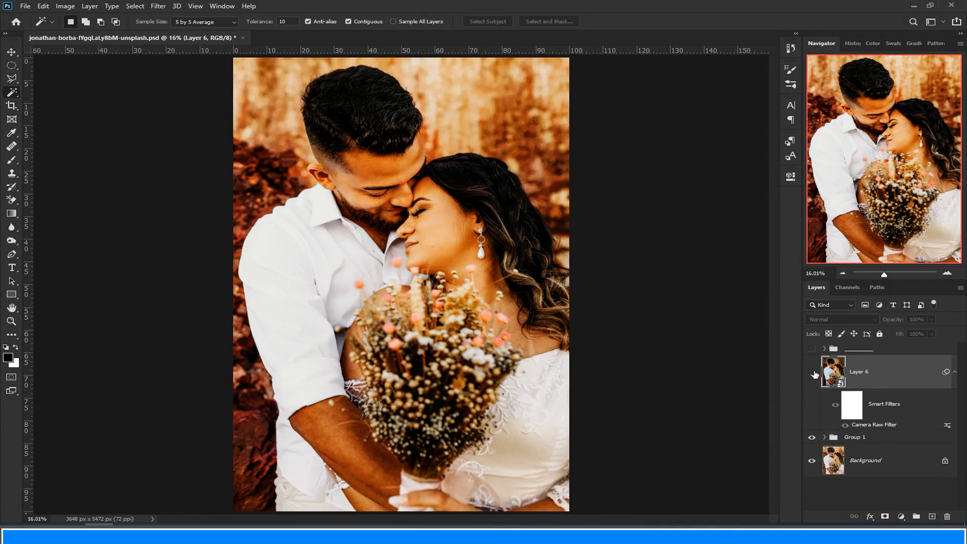
left_click(812, 373)
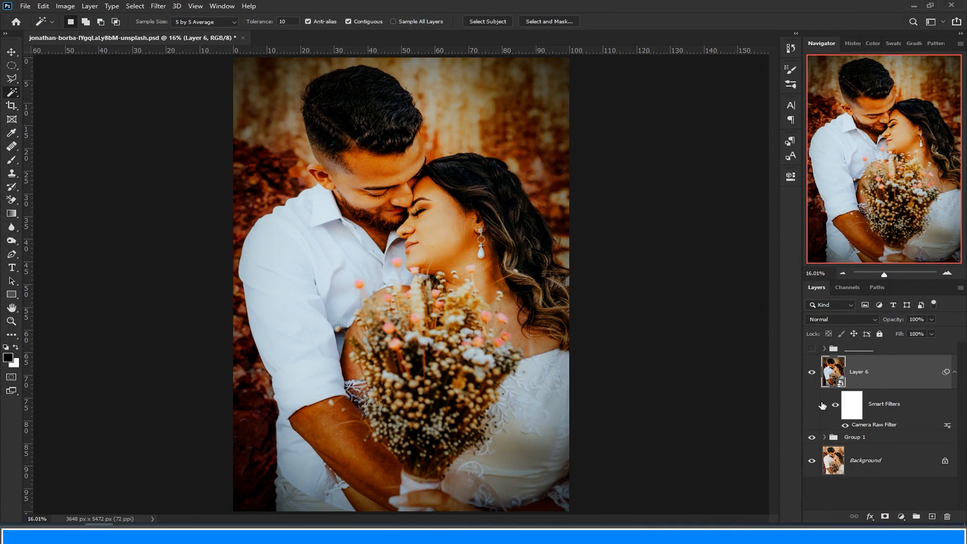
left_click(812, 373)
left_click(812, 373)
left_click(954, 373)
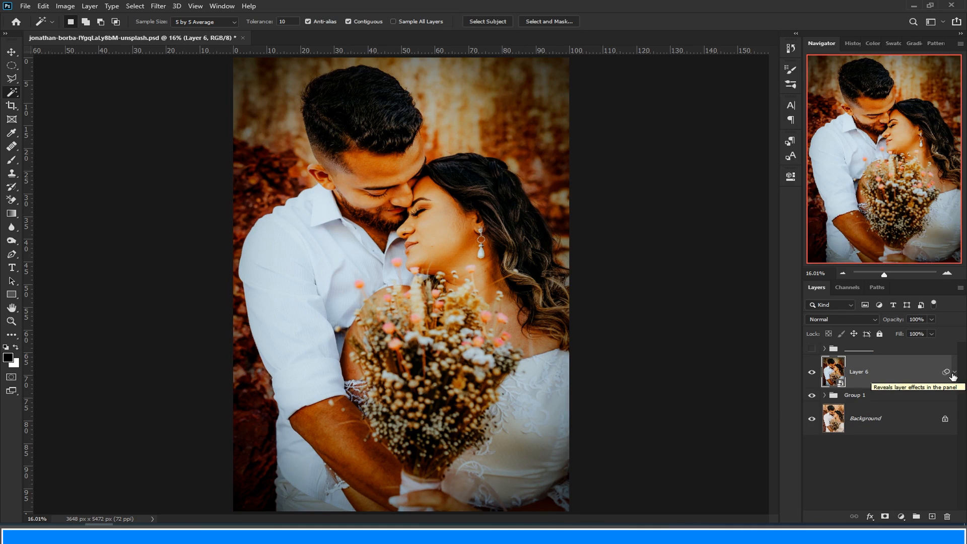
Step: Duplicate the Background layer, move the copy above Layer 6 and desaturate it
left_click(903, 425)
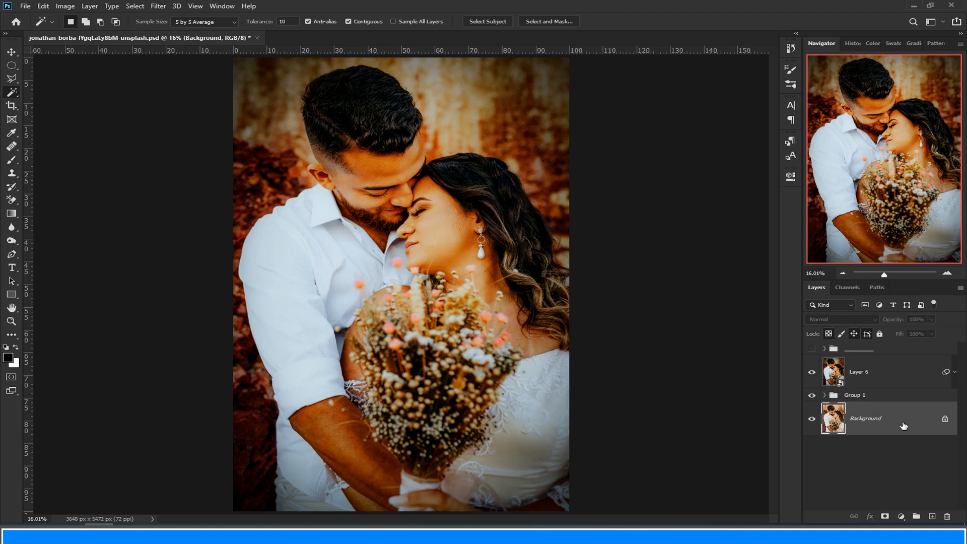
key("ctrl+j")
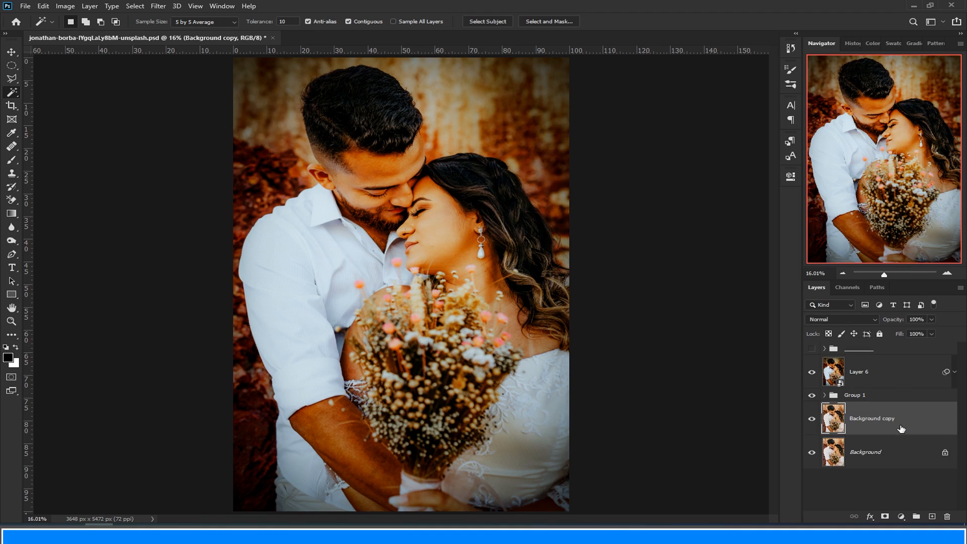
left_click_drag(899, 429, 885, 372)
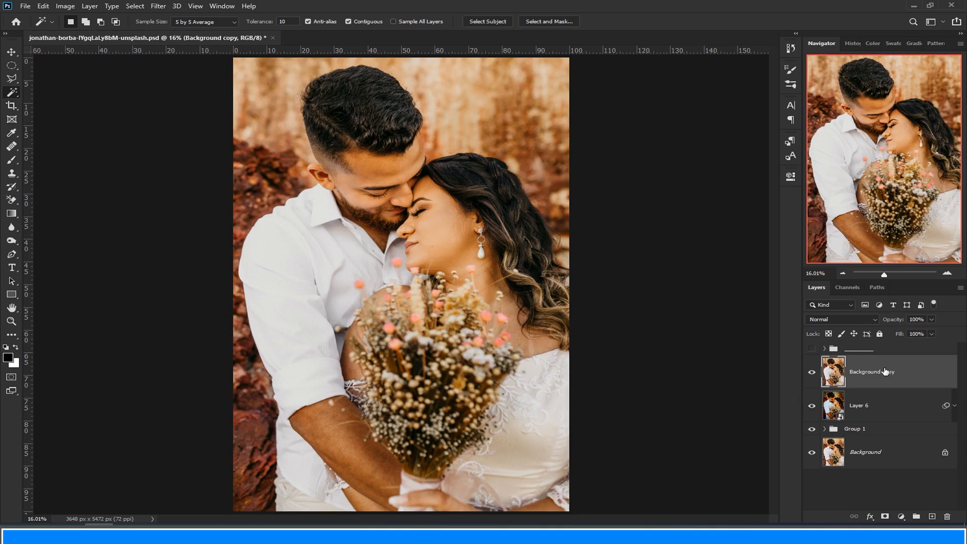
key("ctrl+shift+u")
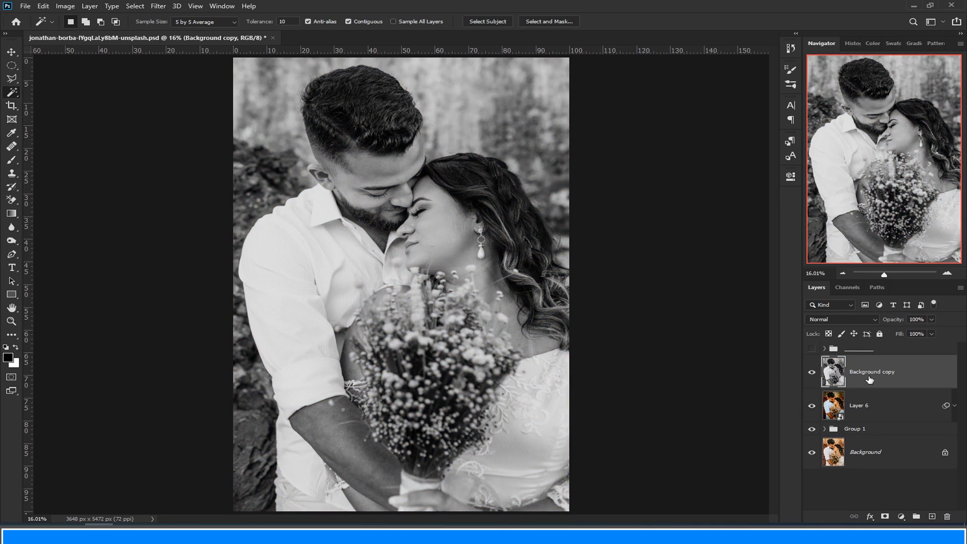
Step: Apply the High Pass filter to the desaturated Background copy with a reduced radius that keeps only fine edge detail
left_click(166, 8)
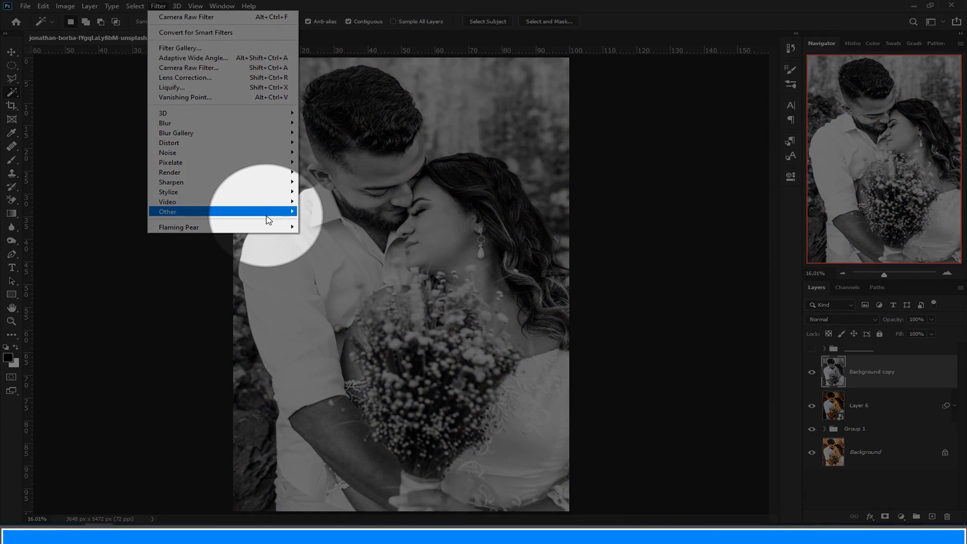
mouse_move(272, 211)
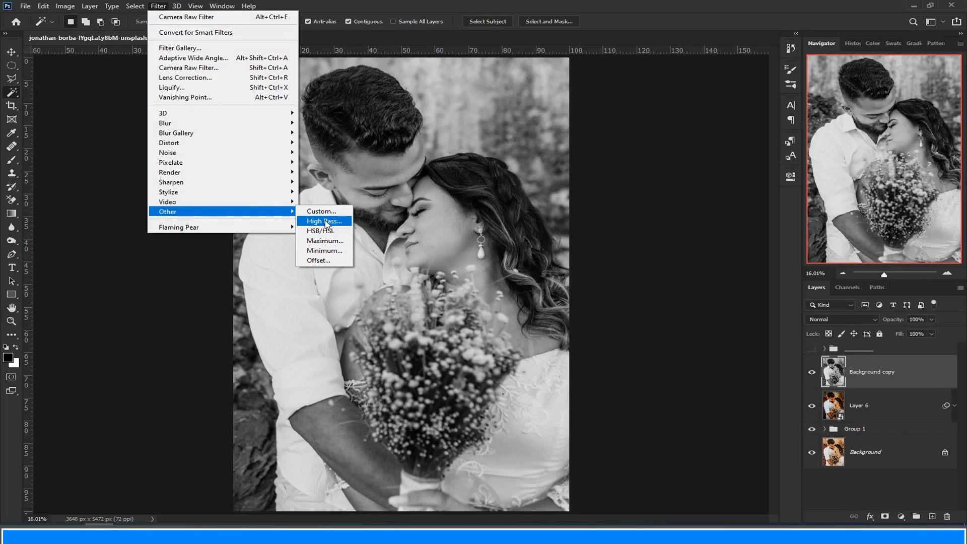
left_click(325, 221)
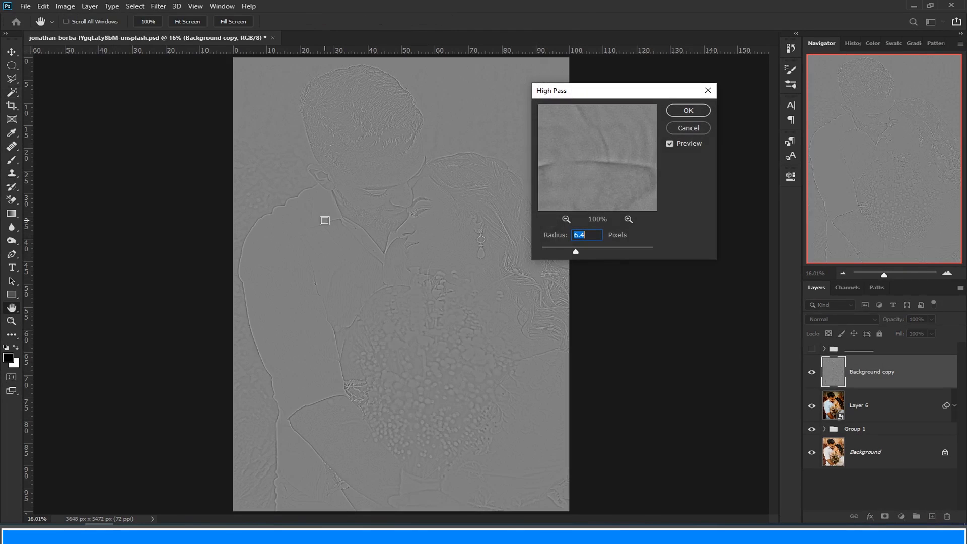
mouse_move(575, 252)
left_mouse_down()
mouse_move(528, 246)
mouse_move(578, 250)
left_mouse_up()
left_click_drag(576, 250, 572, 254)
left_click_drag(561, 248, 562, 249)
left_click(566, 251)
left_click(686, 110)
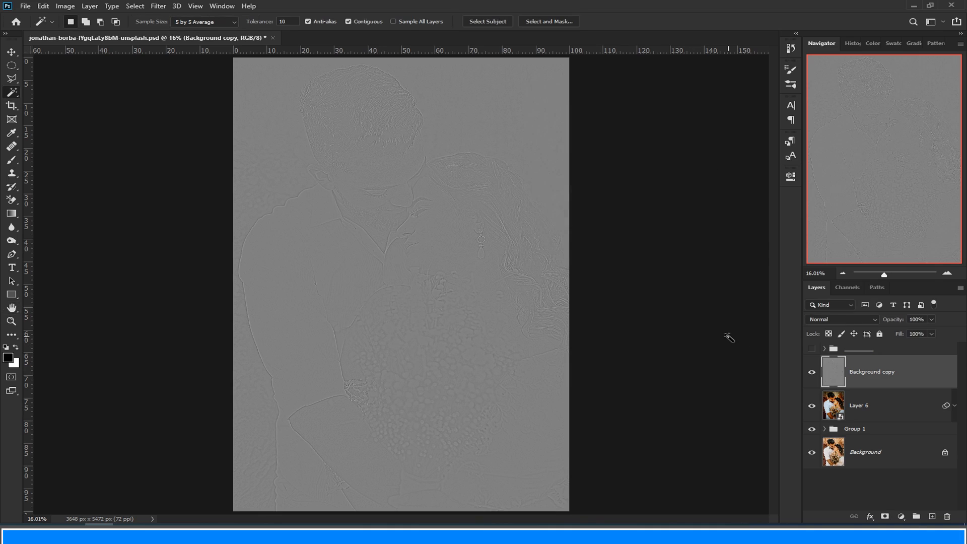
Step: Set the Background copy's blend mode to Overlay and compare the photo with the layer hidden and shown
left_click(866, 320)
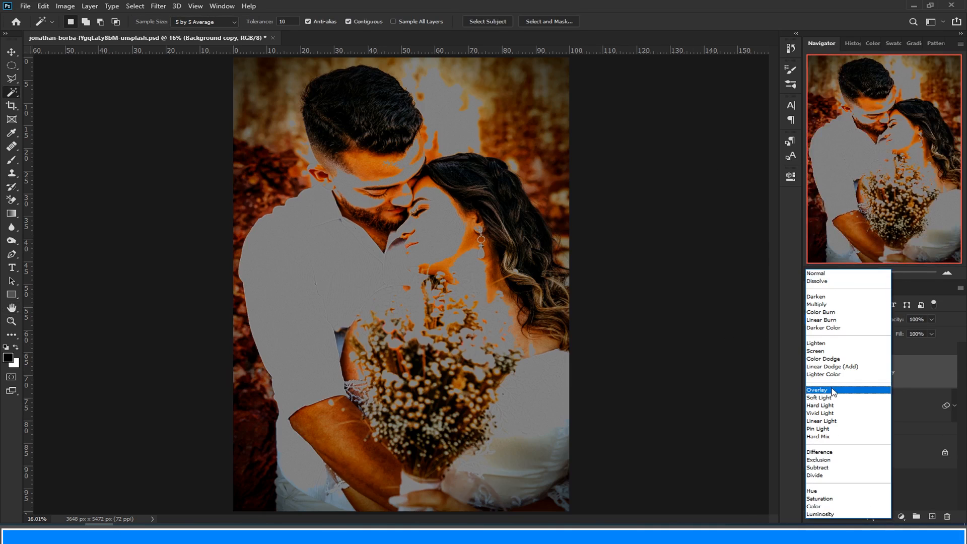
left_click(832, 391)
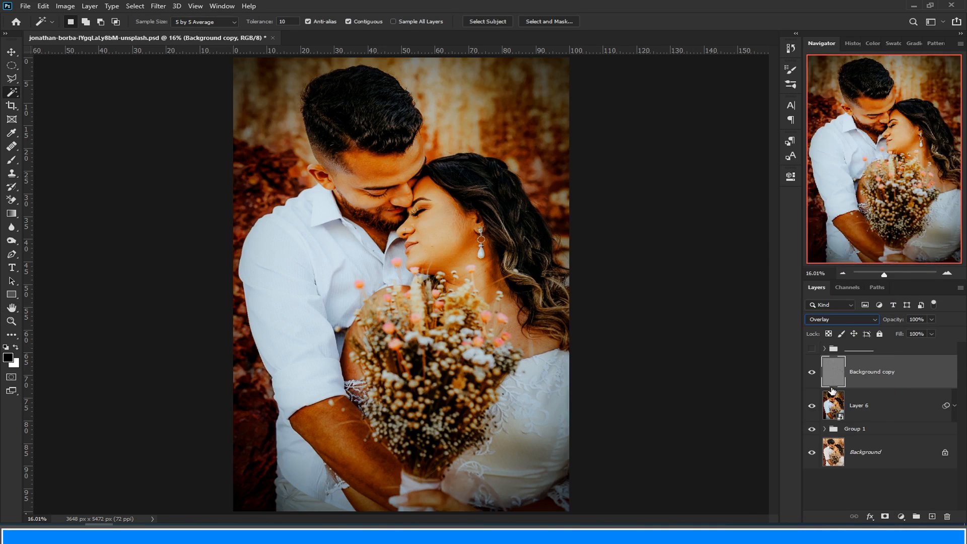
left_click(811, 372)
left_click(811, 372)
left_click(811, 372)
left_click(811, 371)
Step: Add a black layer mask to the Background copy and brush white over the woman's hair, her dress and the couple's faces
left_click(884, 517, "alt")
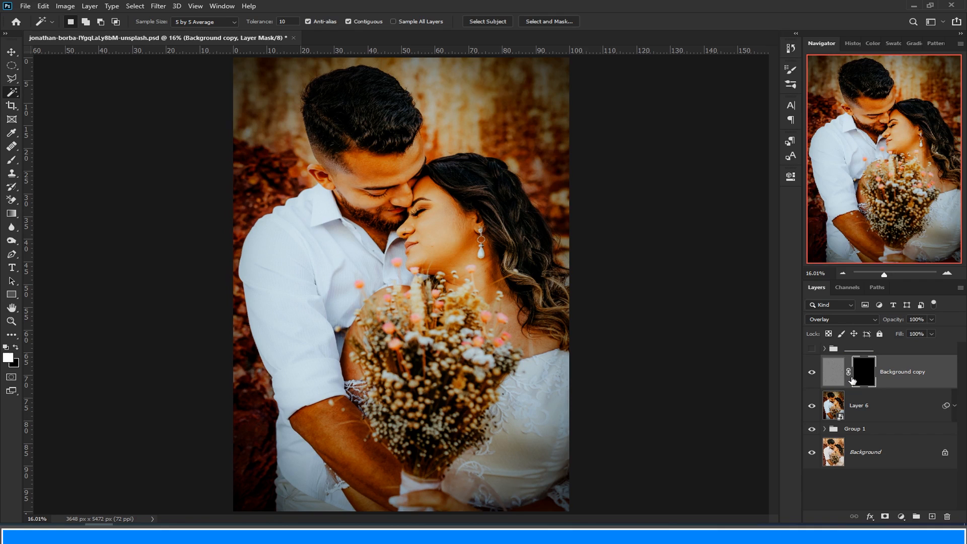
key("b")
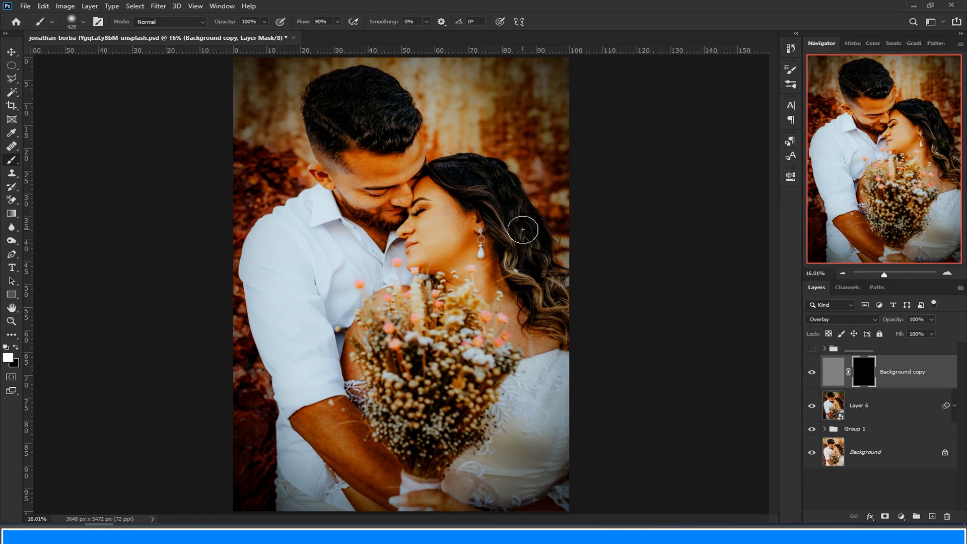
left_click_drag(513, 233, 550, 342)
mouse_move(546, 412)
left_mouse_down()
mouse_move(456, 218)
mouse_move(377, 127)
mouse_move(365, 185)
mouse_move(384, 220)
left_mouse_up()
Step: Hide the Background copy and select the couple on Layer 6 with Select Subject
left_click(811, 373)
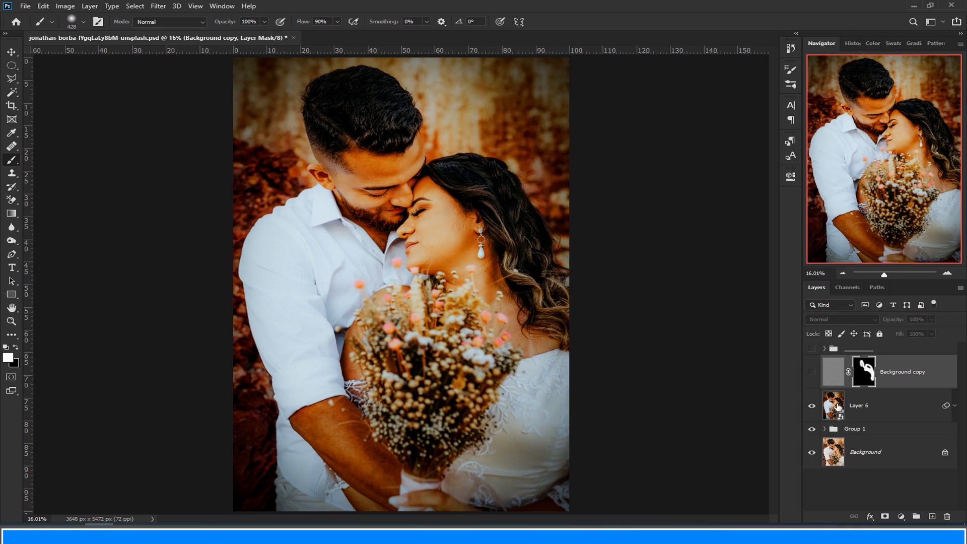
left_click(838, 407)
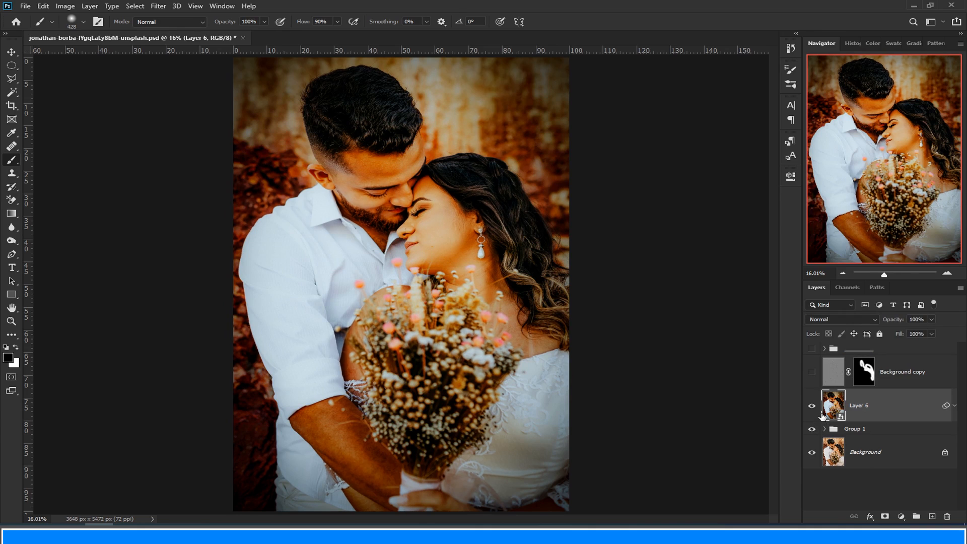
left_click(13, 93)
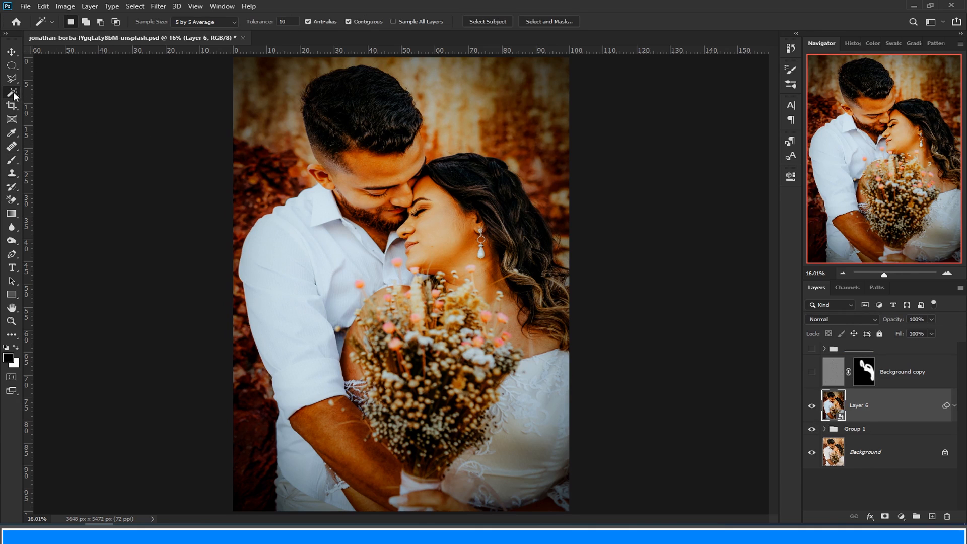
left_click(486, 21)
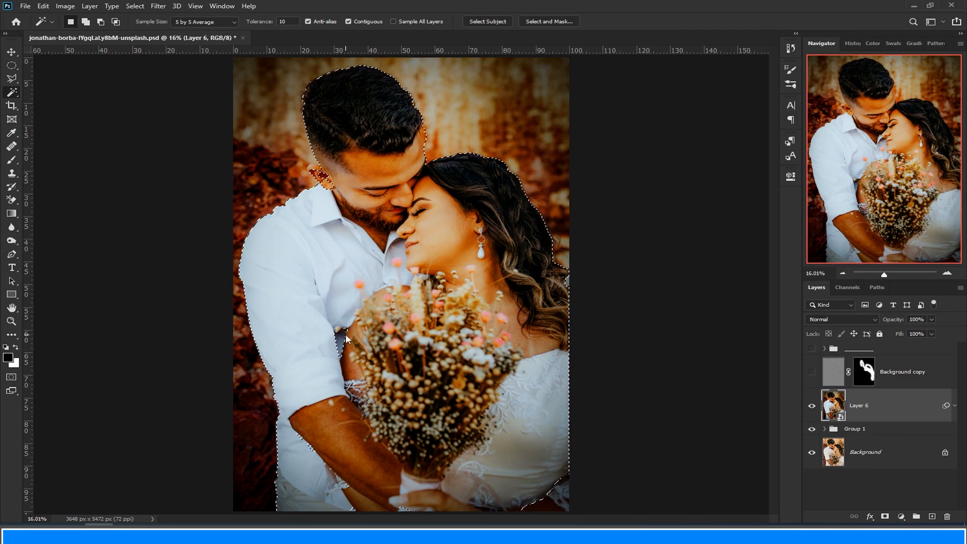
left_click(324, 465)
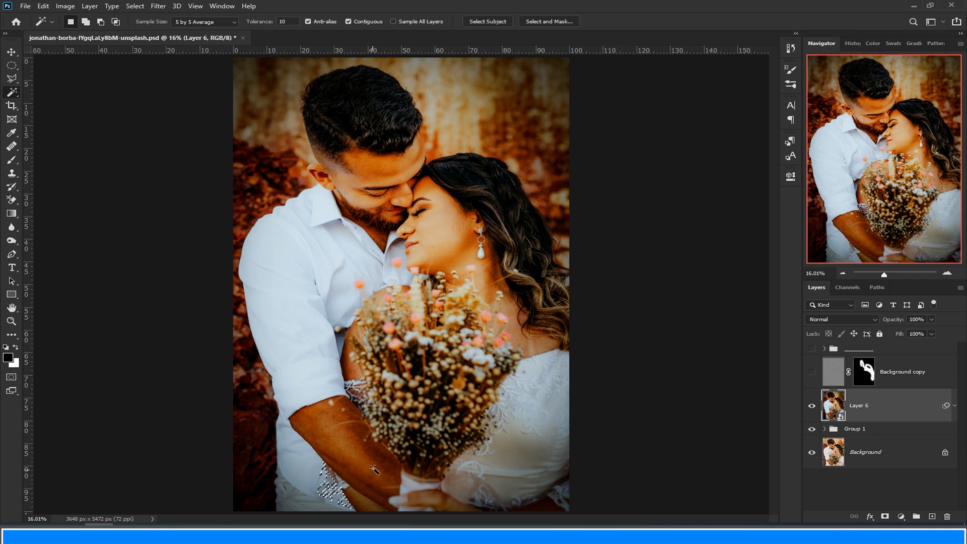
left_click(485, 21)
left_click(444, 199)
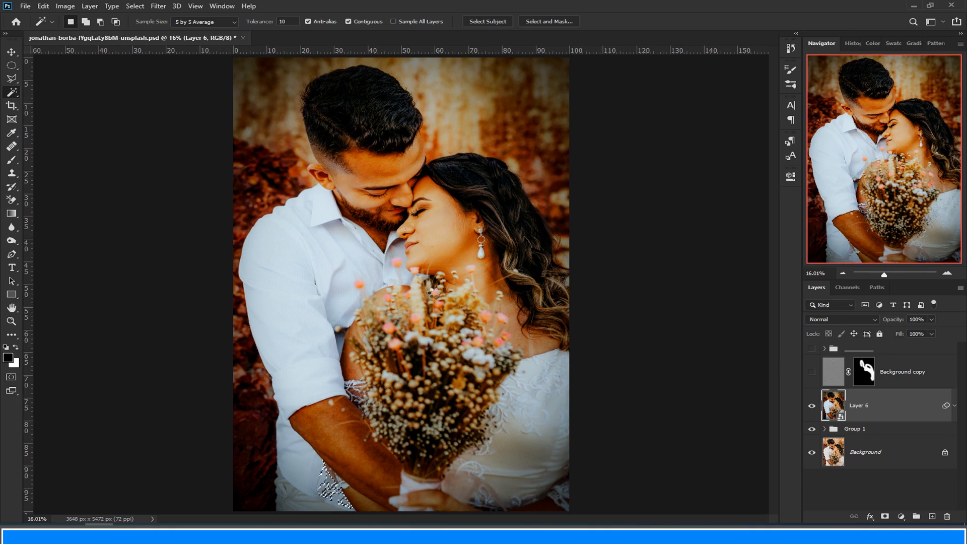
left_click(340, 340, "shift")
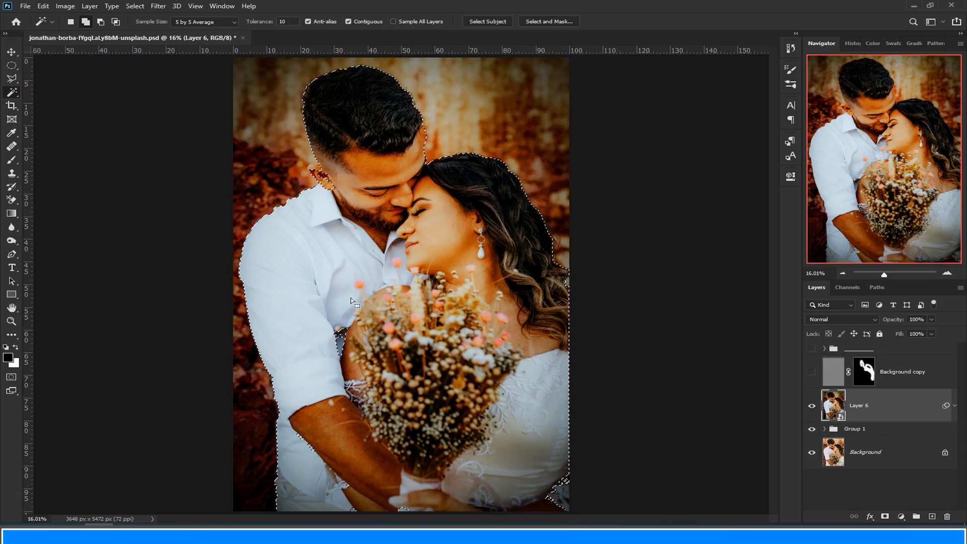
Step: Add the gap in the man's shirt, the dress's lower corner and the man's ear to the selection with the Quick Selection tool
right_click(12, 92)
left_click(56, 103)
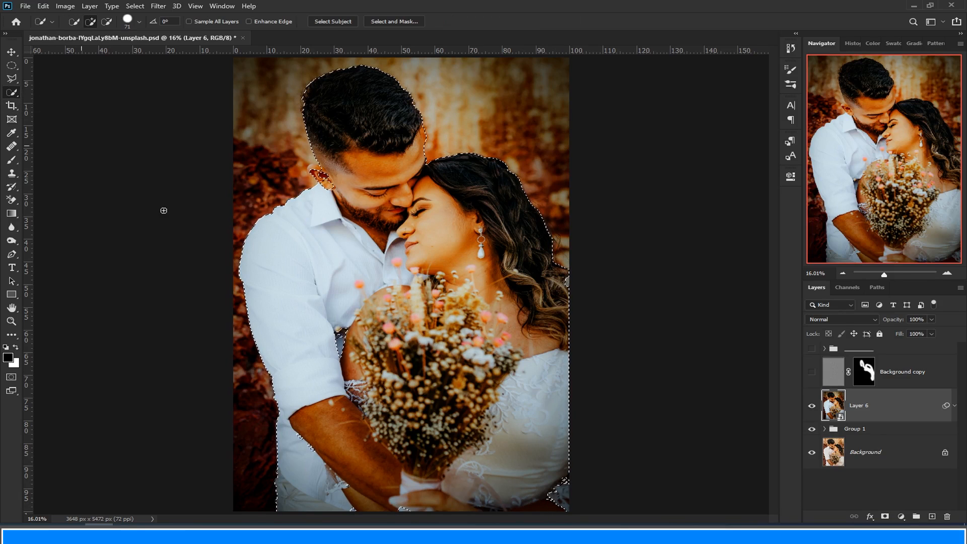
left_click_drag(341, 336, 333, 354)
mouse_move(556, 493)
left_mouse_down()
mouse_move(571, 485)
mouse_move(569, 505)
left_mouse_up()
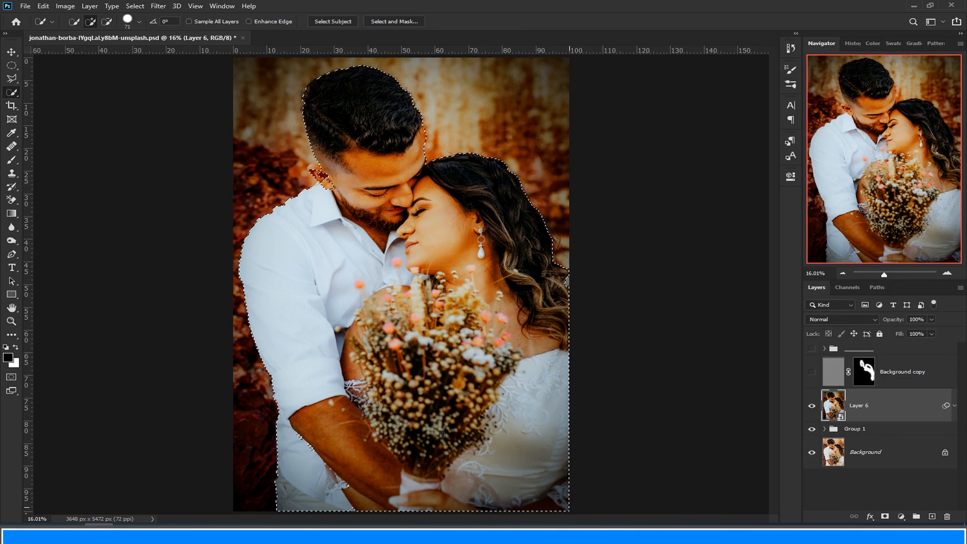
left_click_drag(317, 168, 327, 174)
Step: Clean up the selection edge beside the man's forehead with the Quick Selection tool, and switch to the Lasso tool
key("alt")
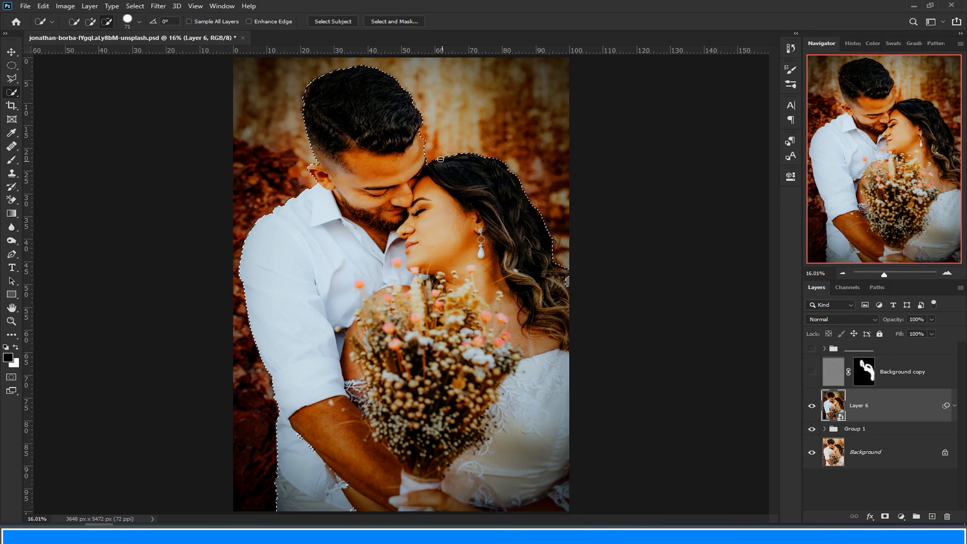
key("alt")
left_click_drag(423, 136, 418, 133)
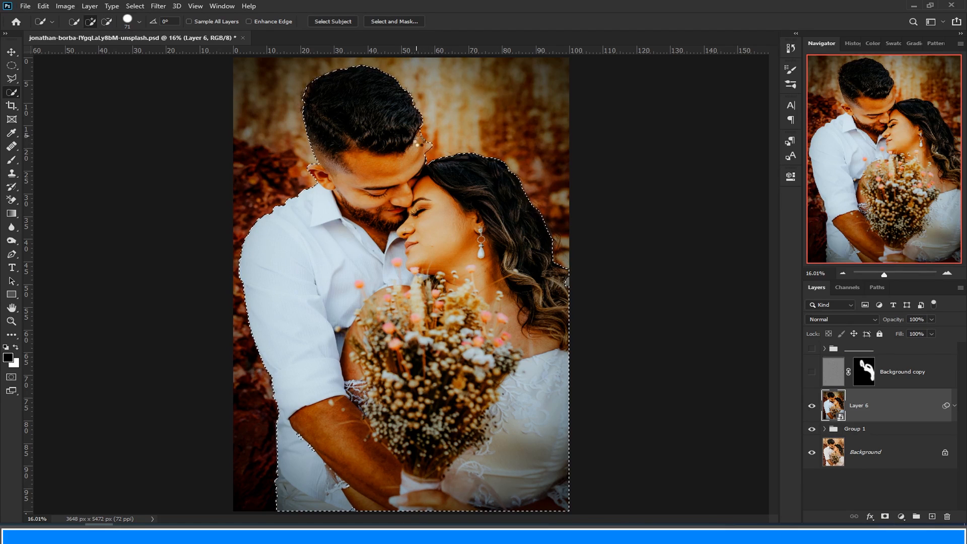
left_click(428, 145, "alt")
left_click(12, 79)
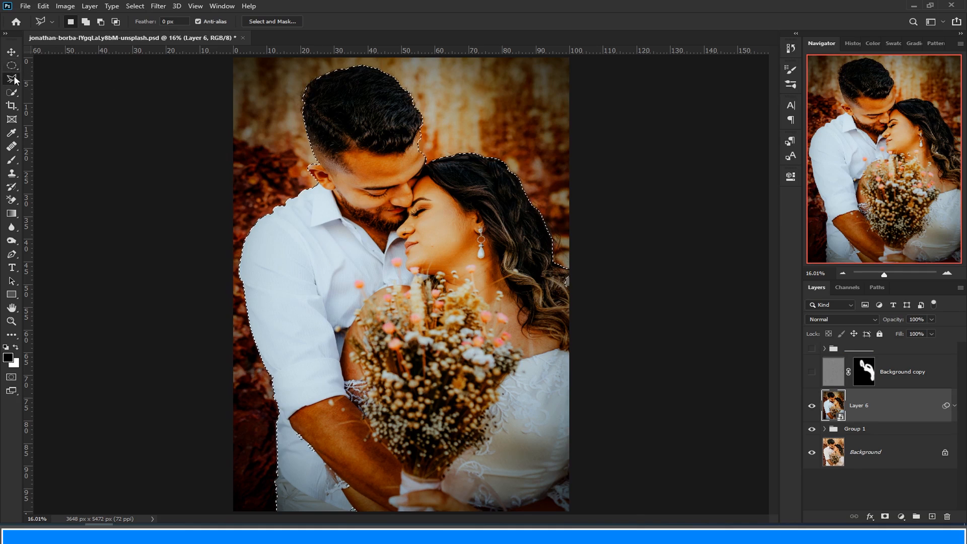
right_click(15, 80)
left_click(55, 79)
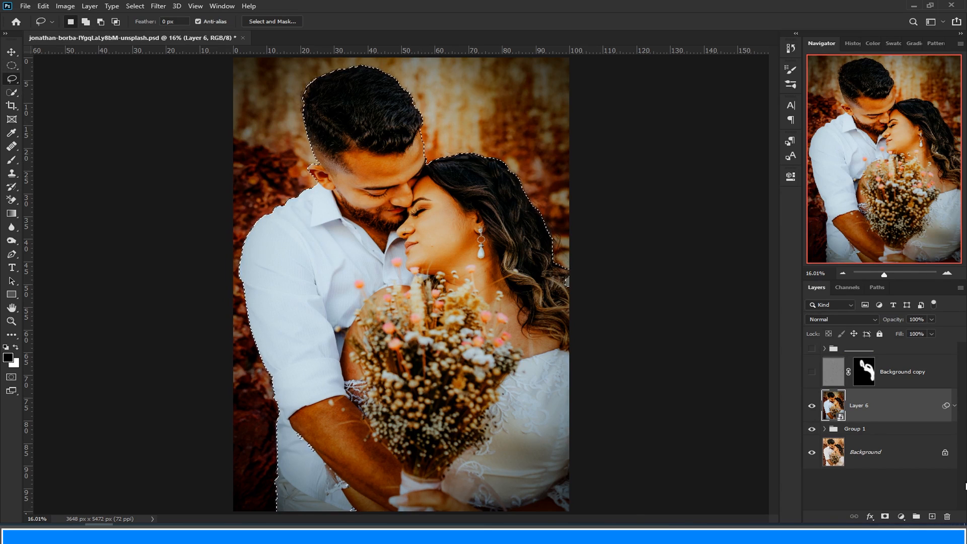
Step: Show the Background copy, fill the selected couple with white on its layer mask, deselect, and compare the sharpening off and on
left_click(811, 372)
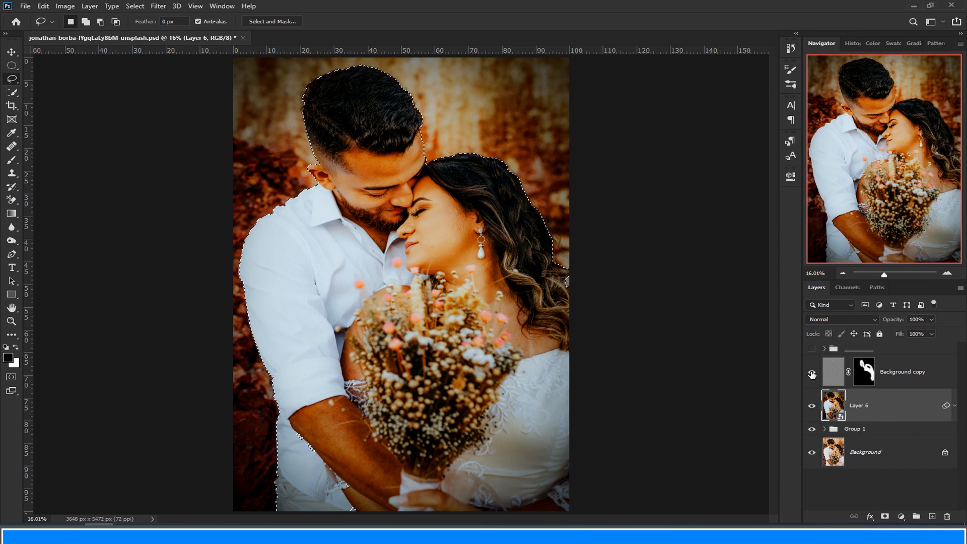
left_click(838, 373)
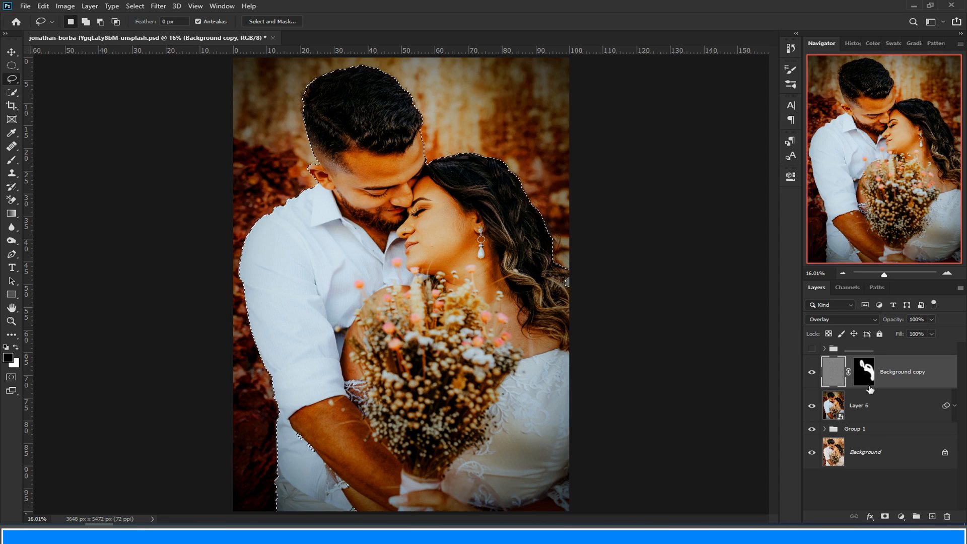
left_click(863, 371)
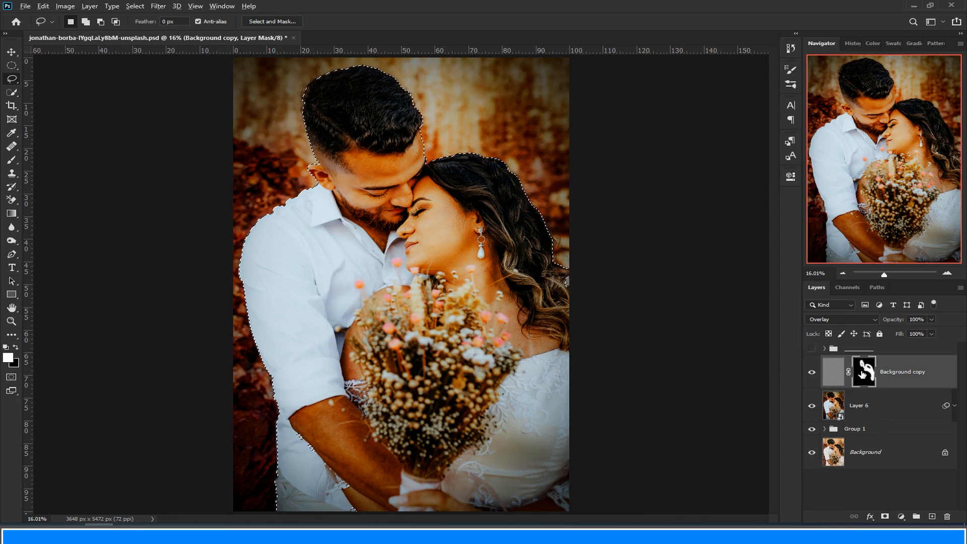
key("alt+BackSpace")
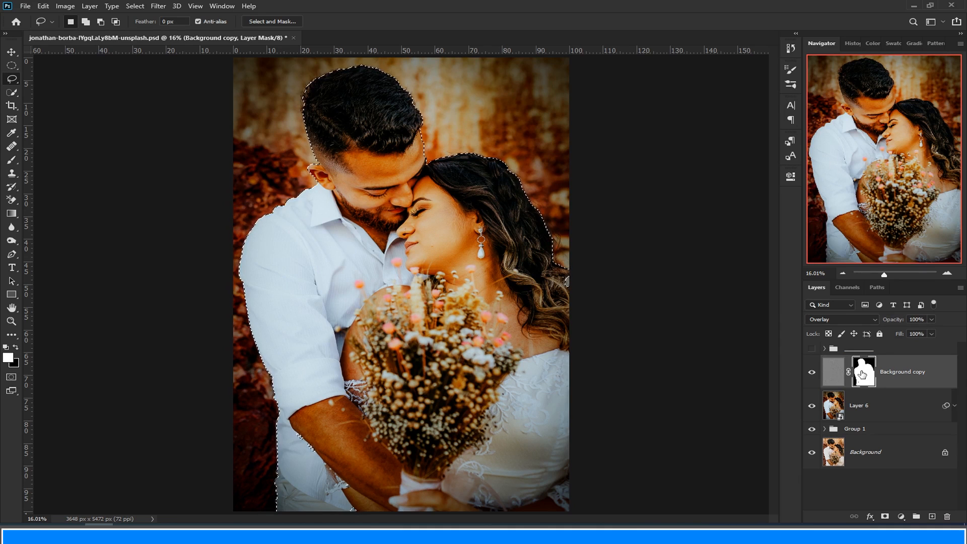
key("ctrl+d")
left_click(811, 372)
left_click(812, 373)
Step: Add a Curves adjustment above the Background copy, with the RGB midpoint at input 154, output 102 and the white point at input 243
left_click(899, 516)
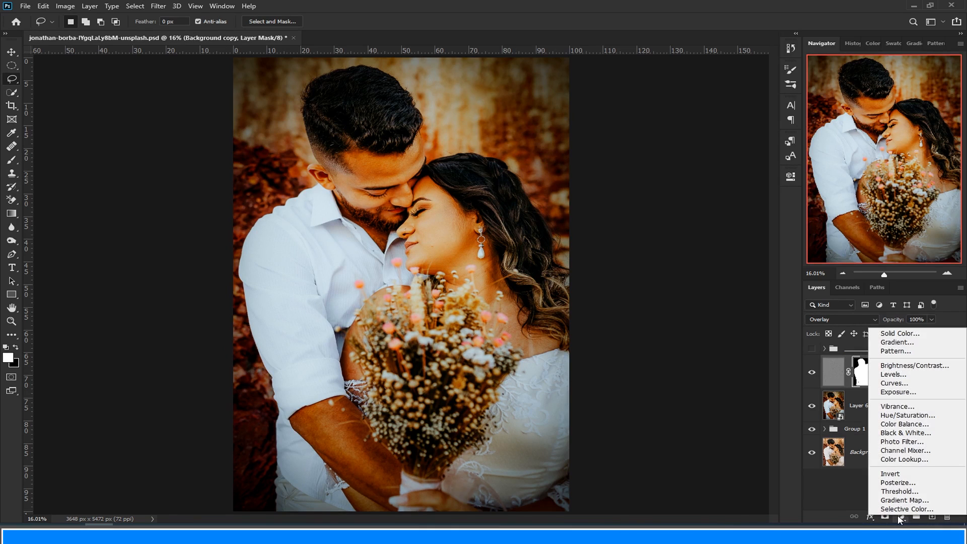
left_click(891, 383)
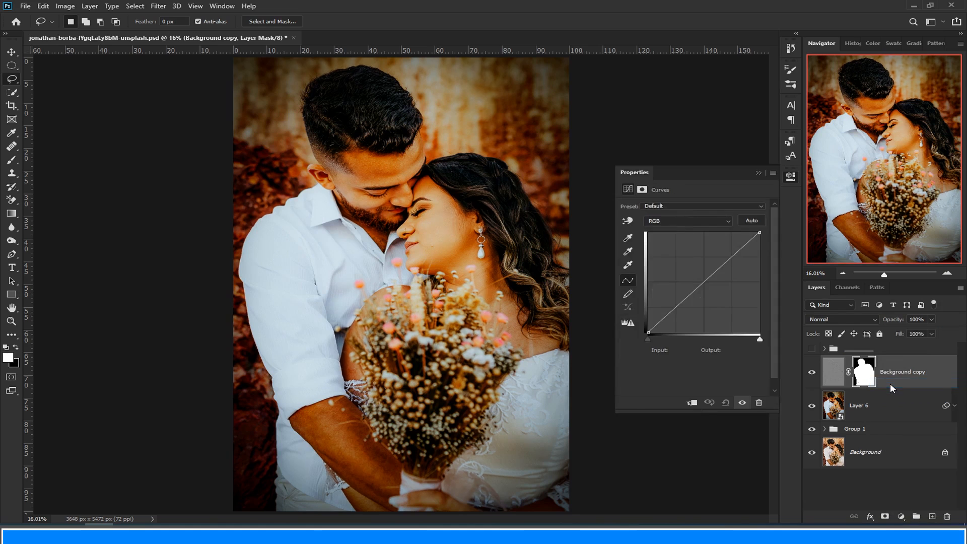
left_click_drag(702, 283, 715, 292)
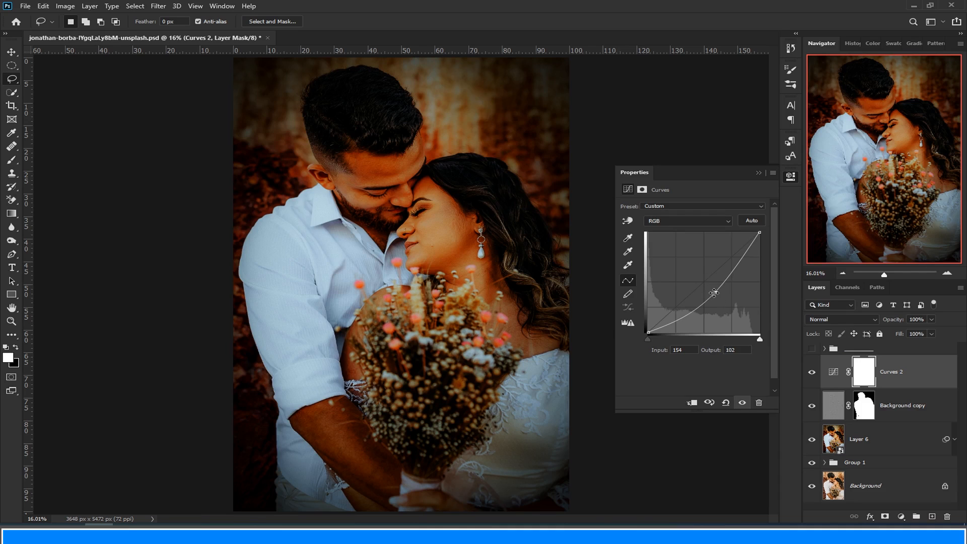
left_click_drag(761, 341, 756, 344)
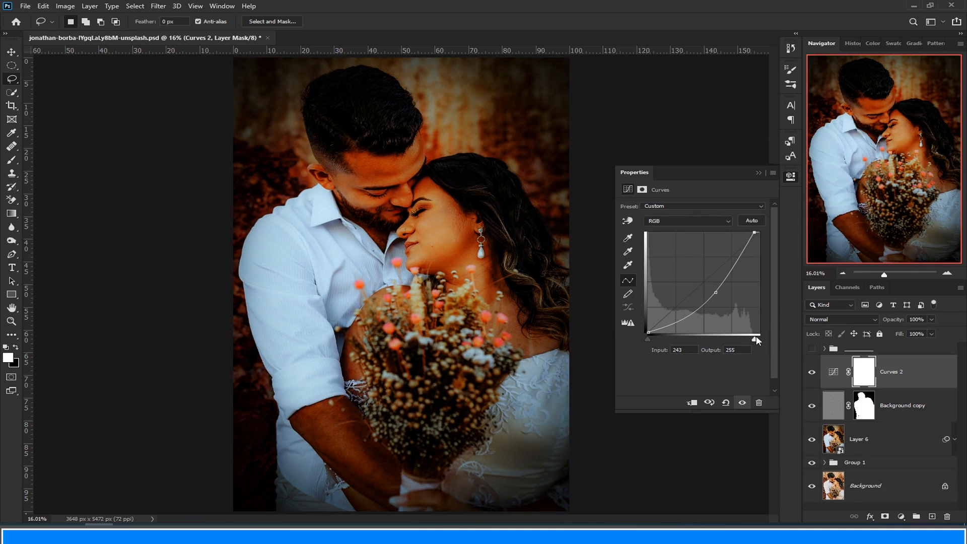
left_click(758, 173)
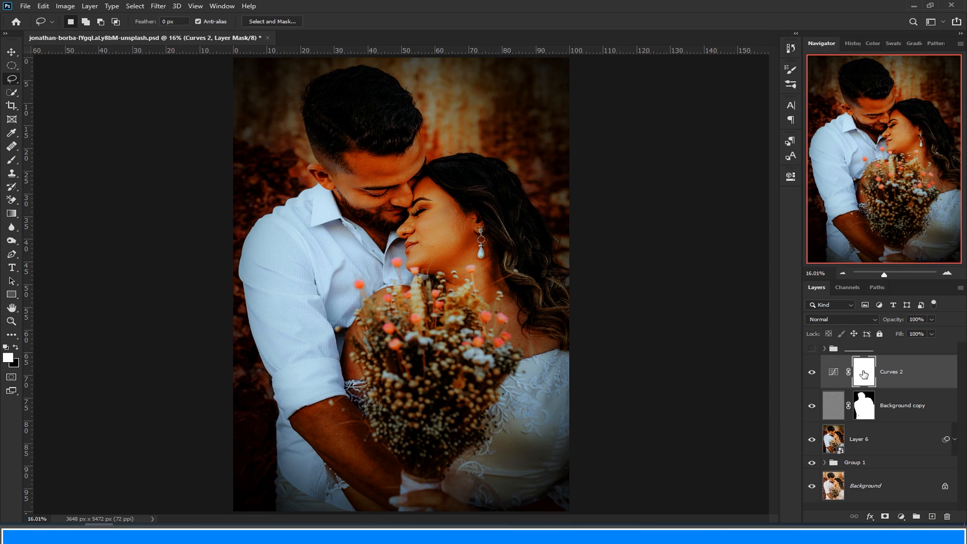
Step: Replace the Curves 2 mask with a copy of the Background copy's mask and invert it so the darkening affects only the background
left_click(864, 407)
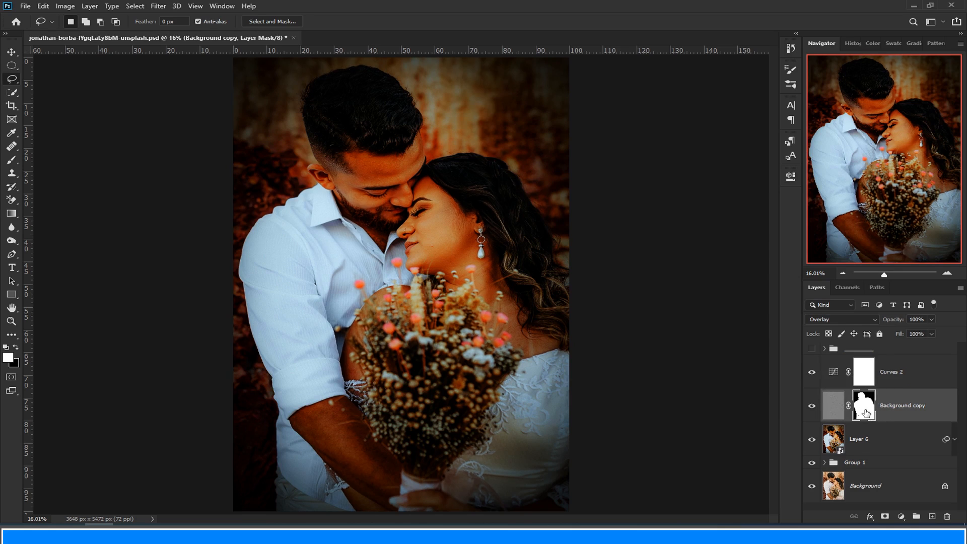
left_click_drag(869, 415, 867, 376)
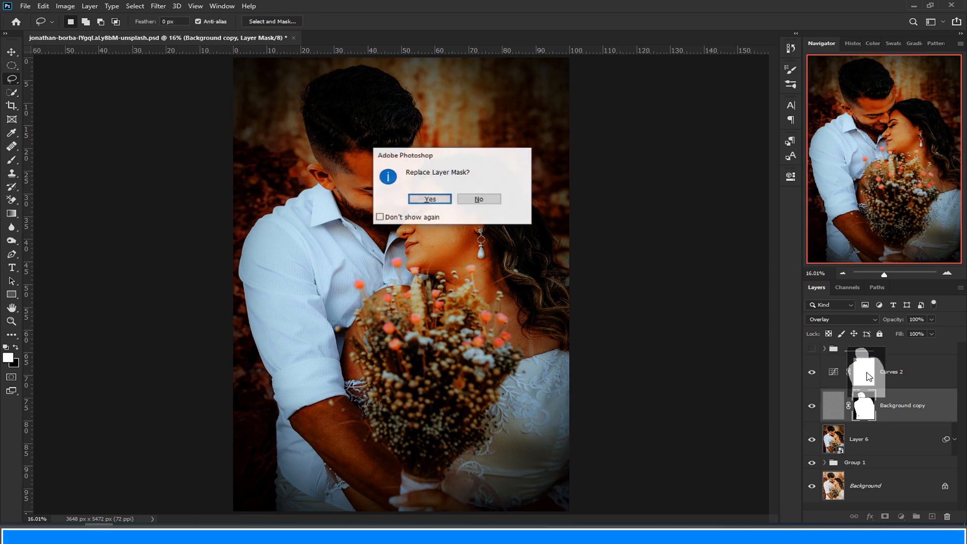
left_click(429, 198)
left_click(861, 375)
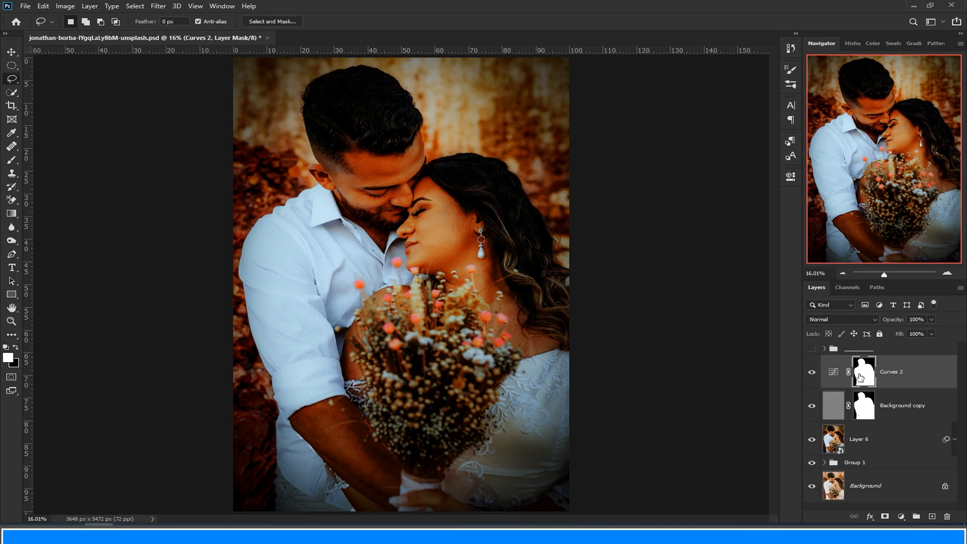
key("ctrl+i")
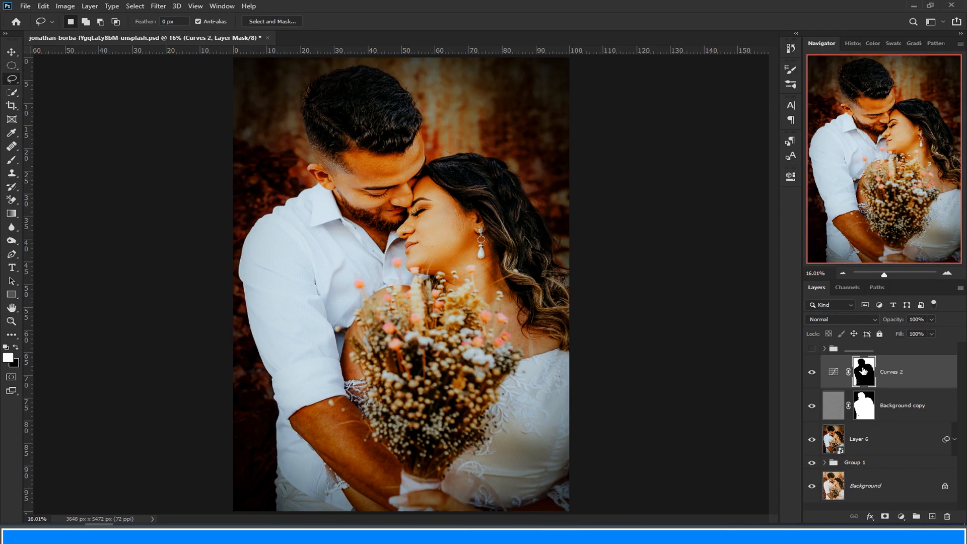
left_click(832, 364)
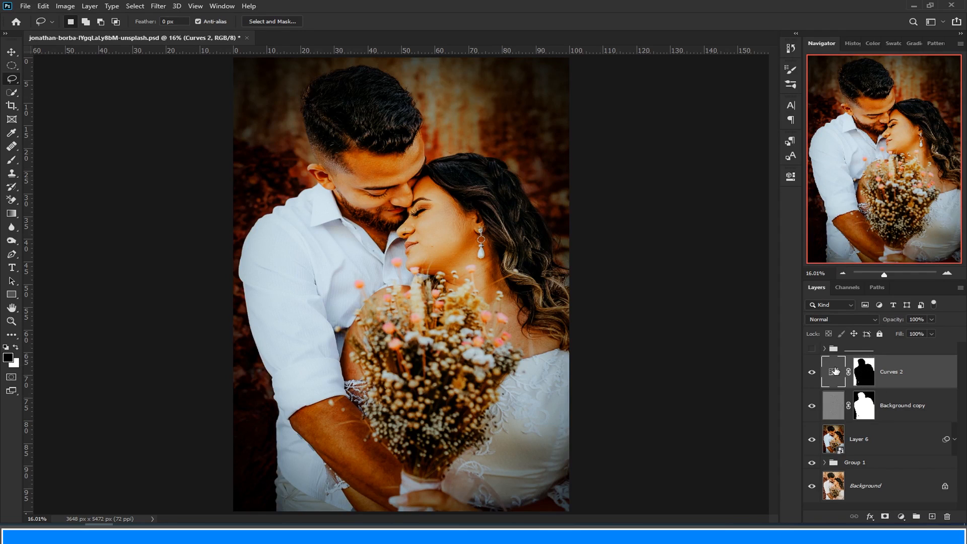
Step: Compare the Curves 2 darkening off and on, and soften it by moving its RGB midpoint to input 152, output 120
left_click(811, 373)
left_click(812, 373)
double_click(832, 373)
left_click_drag(721, 292, 714, 286)
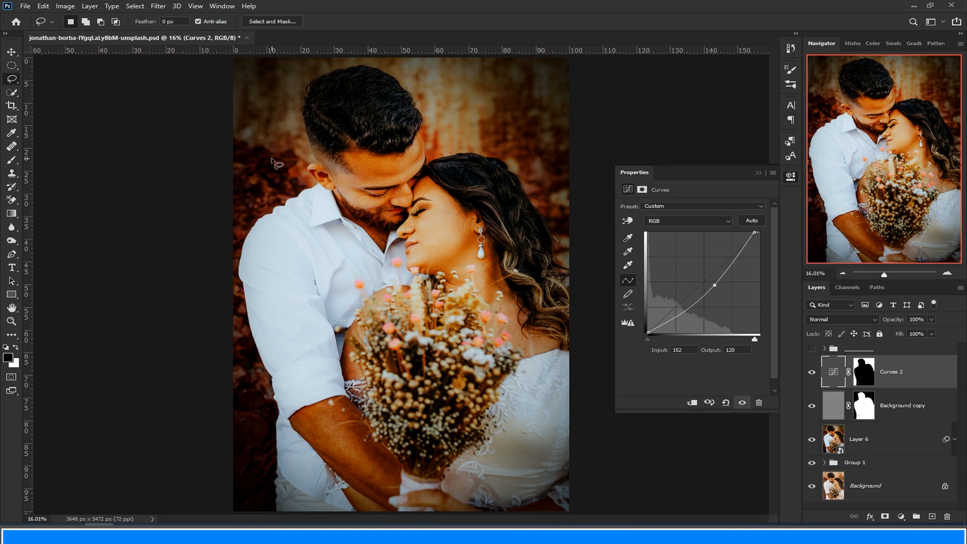
left_click(772, 168)
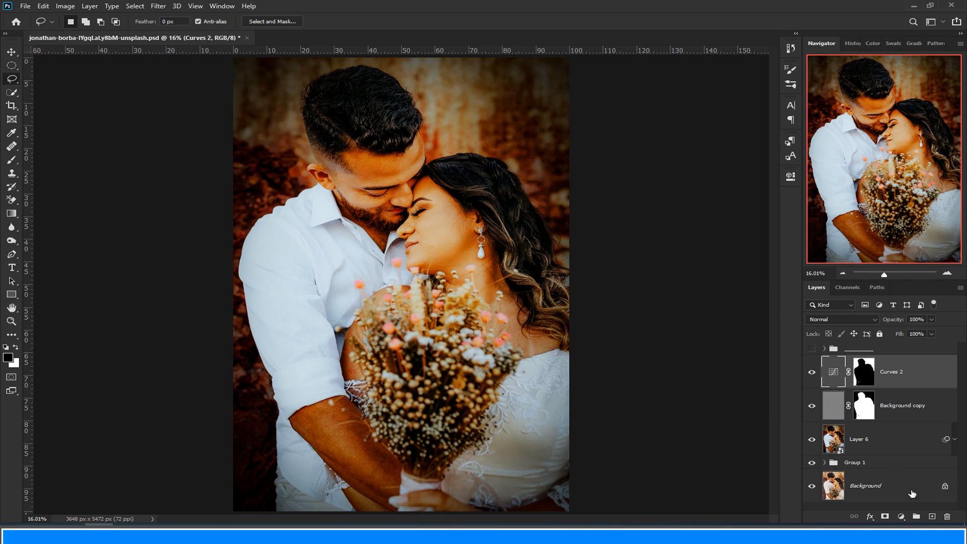
Step: Add a white (ffffff) Solid Color fill layer above Curves 2
left_click(901, 519)
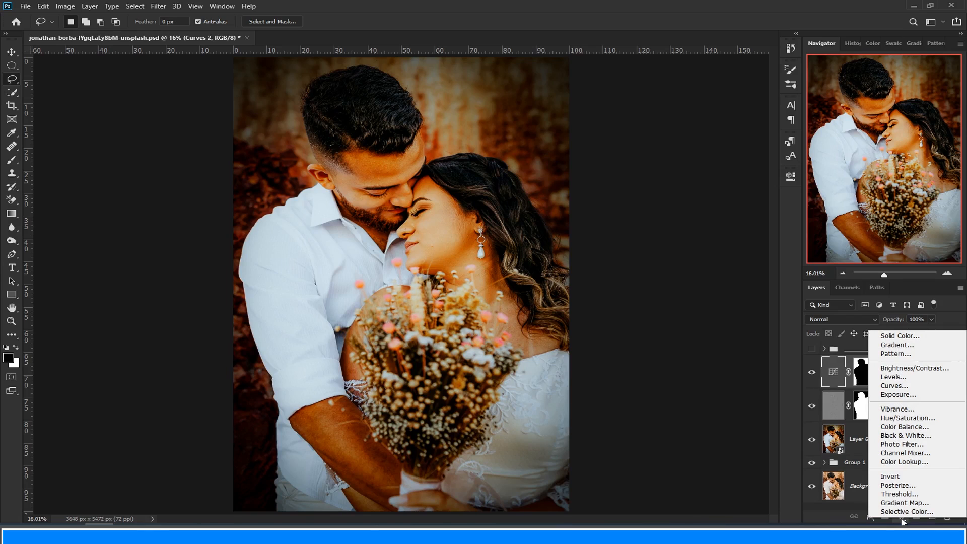
left_click(899, 336)
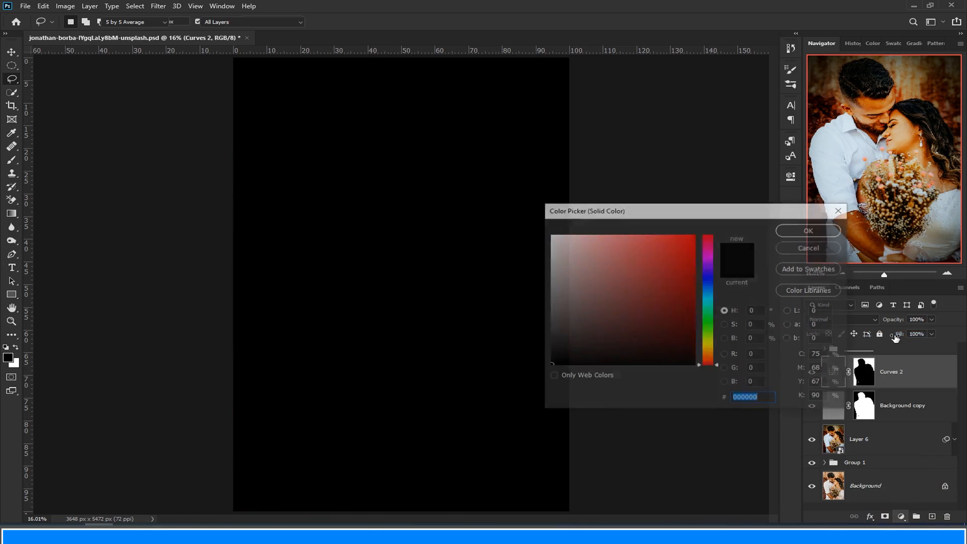
mouse_move(629, 284)
left_mouse_down()
mouse_move(466, 190)
mouse_move(497, 200)
left_mouse_up()
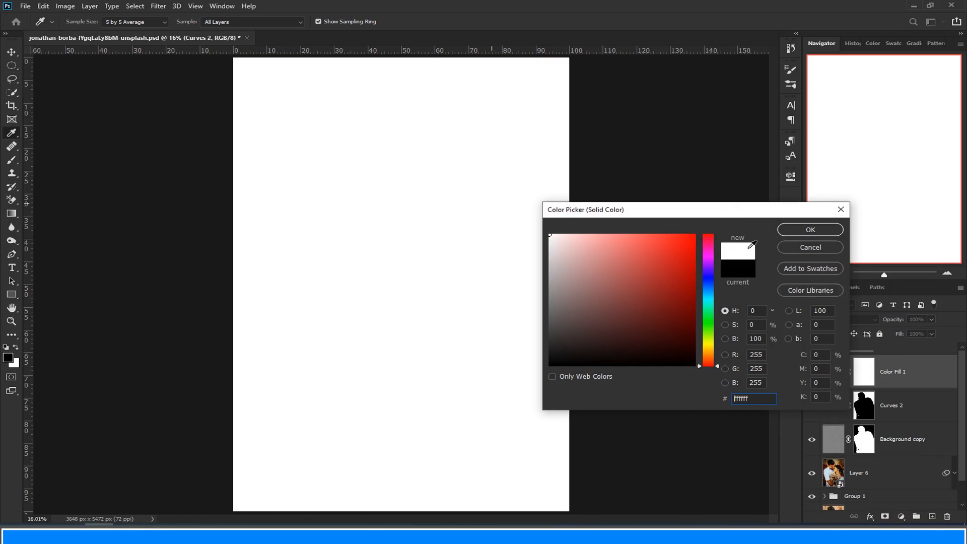
left_click(811, 234)
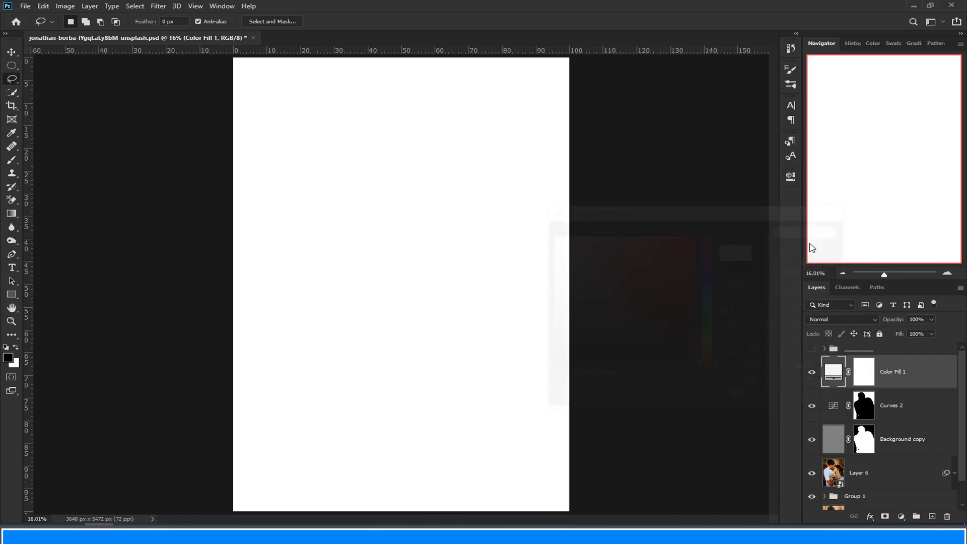
Step: Set the white fill layer to Color Dodge with 28% Fill, and compare the glow off and on
left_click(870, 317)
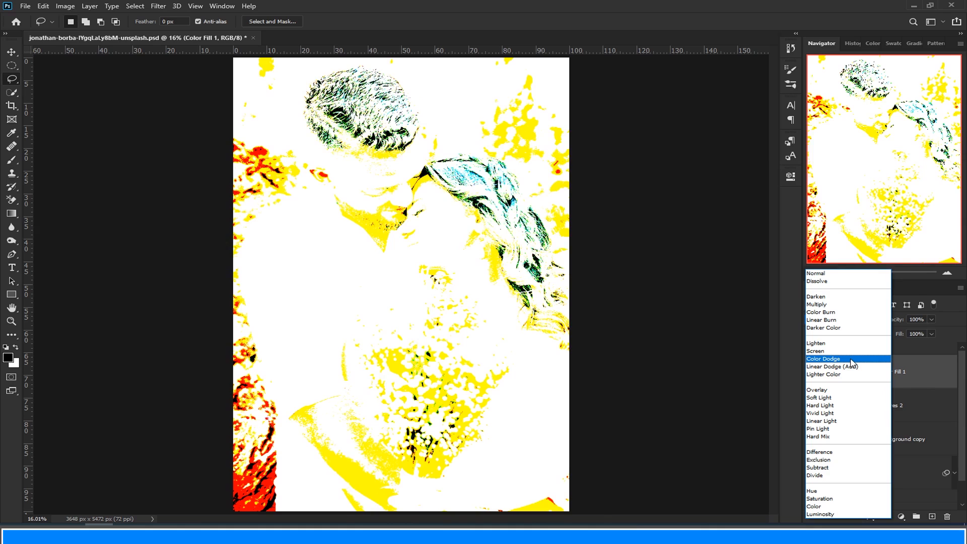
left_click(851, 360)
left_click_drag(900, 337, 858, 334)
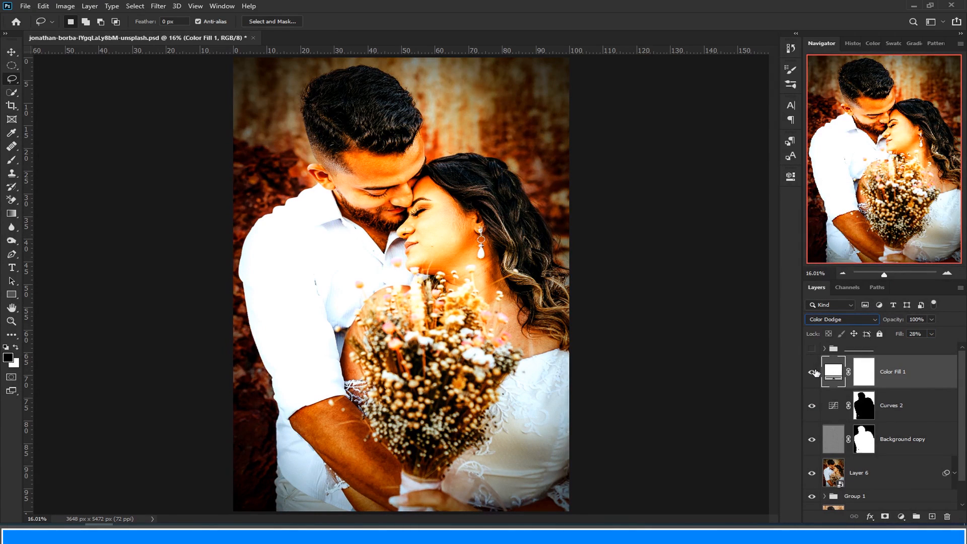
left_click(812, 372)
left_click(813, 373)
left_click(812, 372)
left_click(812, 372)
Step: Invert the white fill layer's mask to black and set the Brush tool's opacity to 10%
left_click(868, 375)
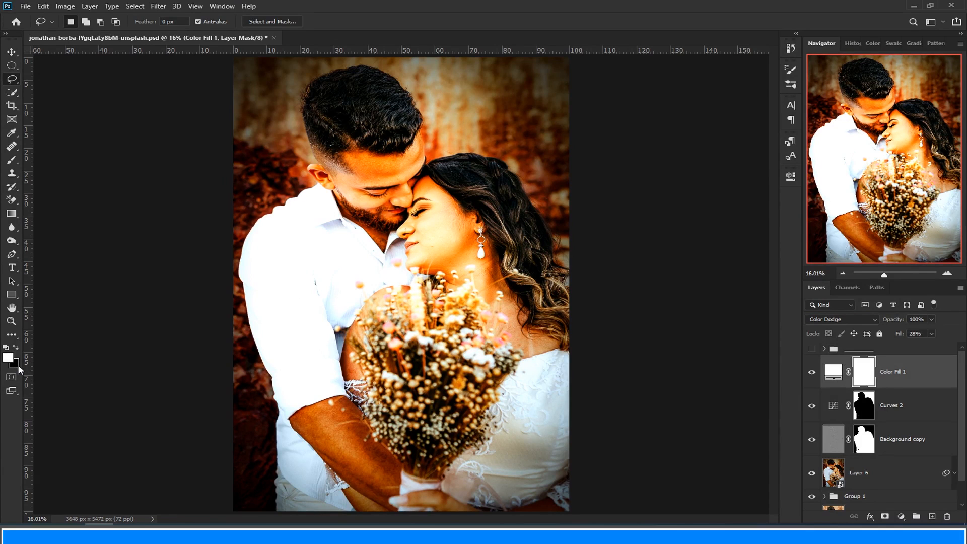
key("ctrl+i")
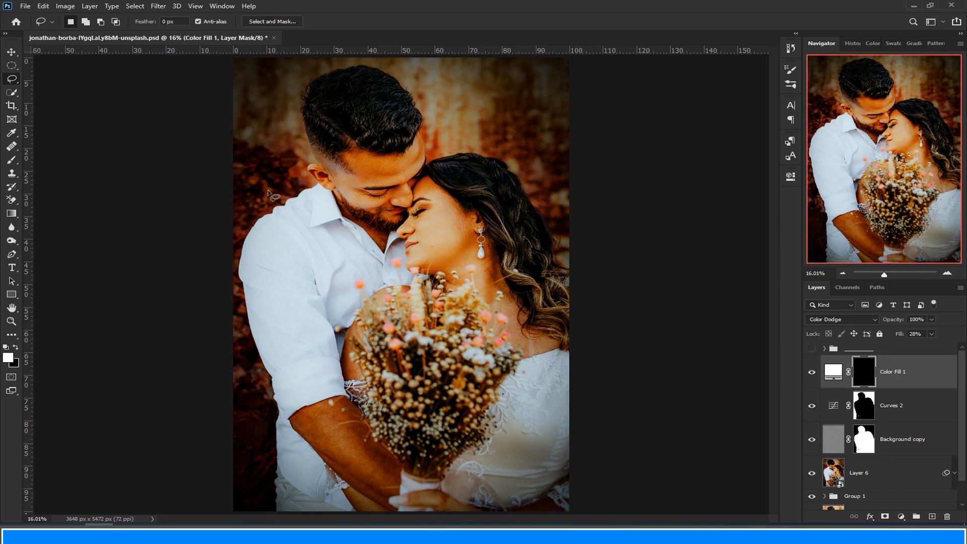
left_click(12, 159)
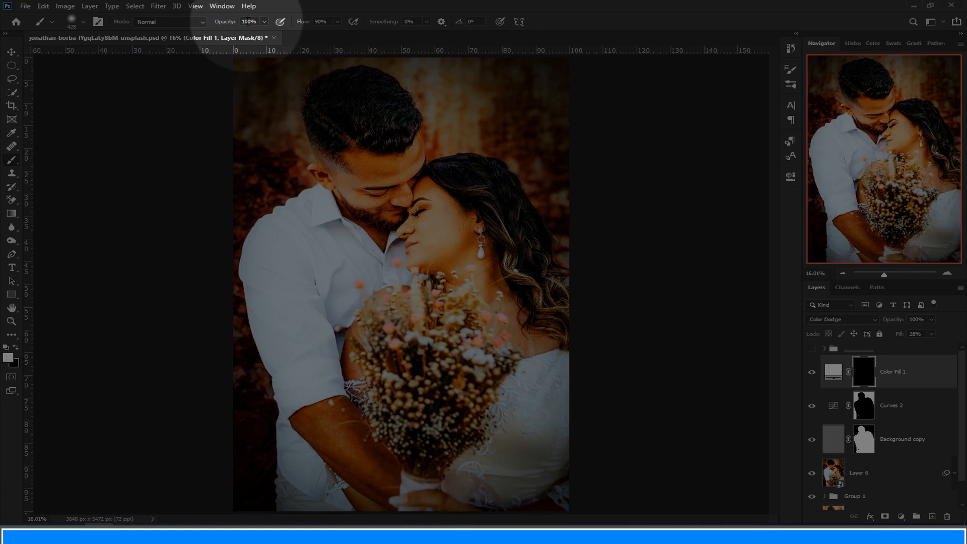
left_click(248, 22)
type("10")
key("Return")
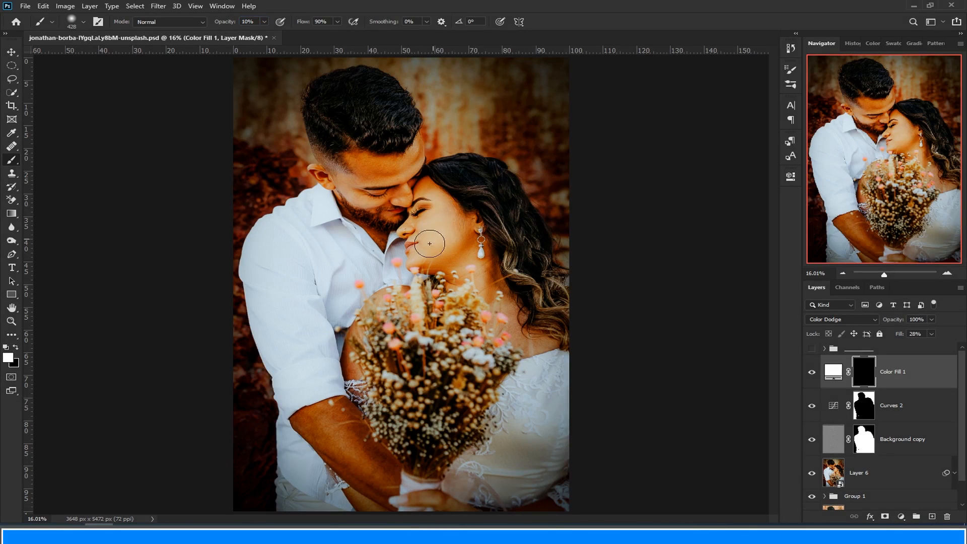
Step: Paint white on the Color Fill 1 mask over the couple's faces, the woman's neck and the hands, and compare the glow off and on
mouse_move(430, 244)
left_mouse_down()
mouse_move(451, 218)
mouse_move(453, 244)
mouse_move(435, 264)
mouse_move(457, 215)
left_mouse_up()
mouse_move(360, 168)
left_mouse_down()
mouse_move(403, 161)
mouse_move(397, 193)
mouse_move(381, 204)
mouse_move(339, 191)
mouse_move(360, 167)
mouse_move(349, 183)
mouse_move(367, 200)
mouse_move(347, 187)
mouse_move(368, 205)
mouse_move(352, 174)
mouse_move(406, 163)
left_mouse_up()
mouse_move(437, 202)
left_mouse_down()
mouse_move(451, 233)
mouse_move(432, 194)
mouse_move(452, 233)
mouse_move(455, 225)
mouse_move(447, 241)
mouse_move(444, 226)
mouse_move(421, 259)
mouse_move(445, 220)
mouse_move(419, 228)
mouse_move(457, 218)
mouse_move(452, 253)
mouse_move(464, 236)
mouse_move(482, 292)
left_mouse_up()
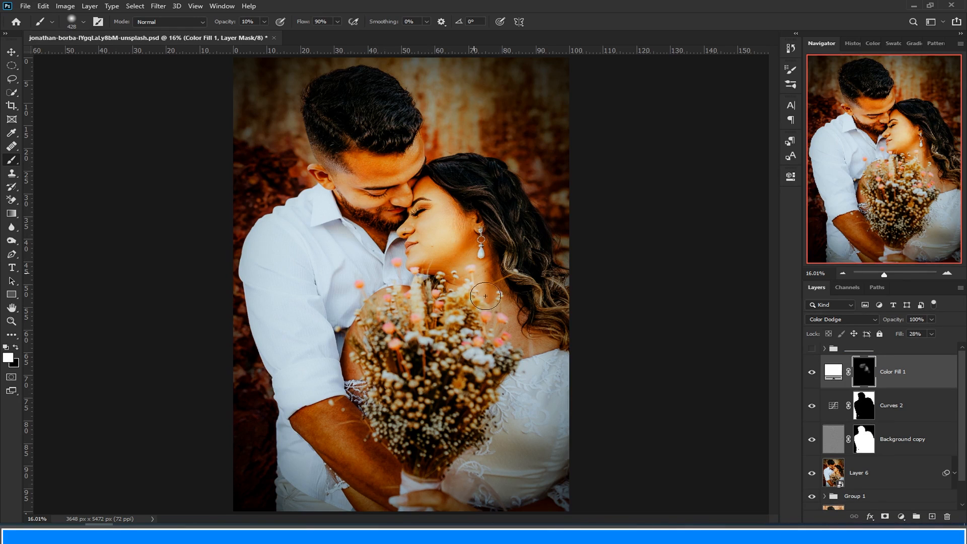
mouse_move(386, 479)
left_mouse_down()
mouse_move(323, 405)
mouse_move(395, 470)
mouse_move(350, 419)
mouse_move(321, 404)
mouse_move(393, 496)
mouse_move(372, 498)
mouse_move(467, 500)
left_mouse_up()
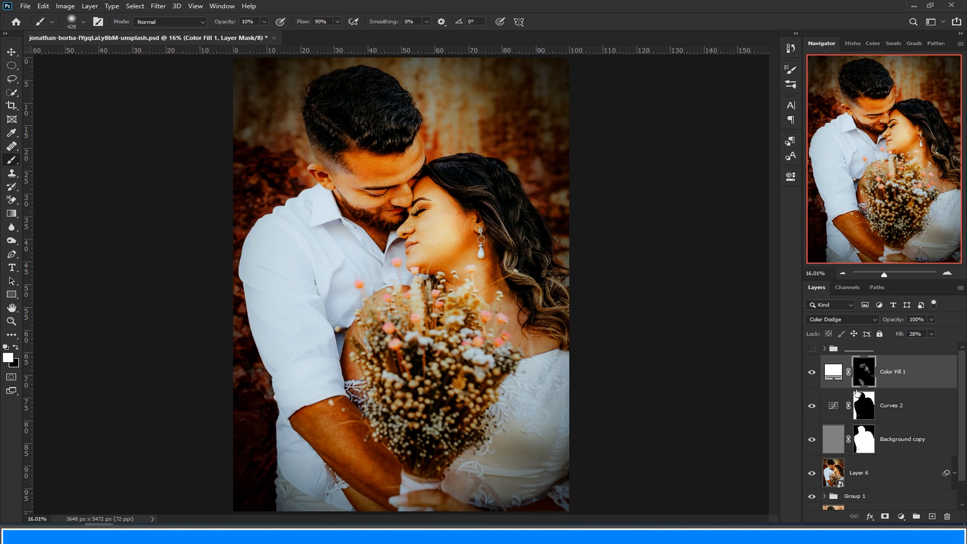
left_click(811, 372)
left_click(811, 373)
left_click(813, 373)
left_click(812, 374)
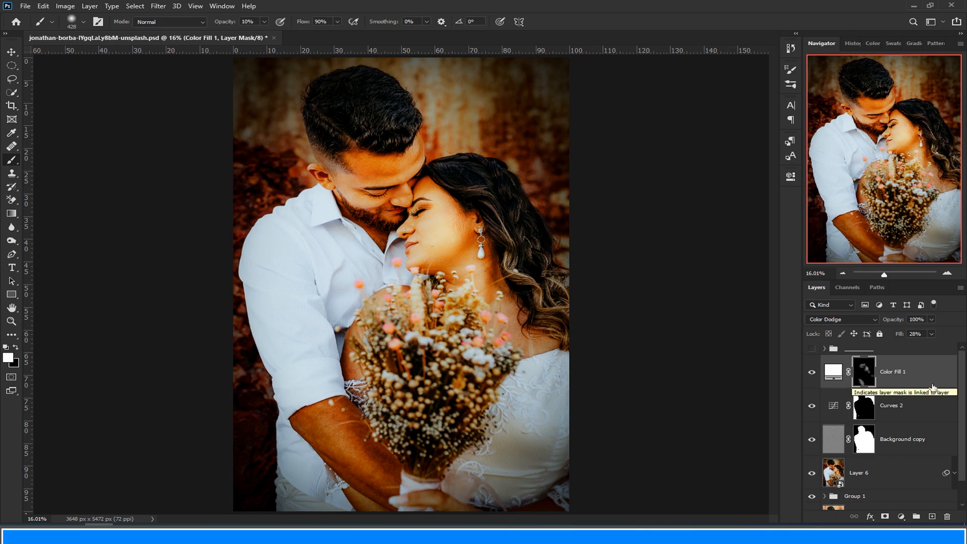
Step: Group the layers from Color Fill 1 down to Group 1, and compare the combined edit with the original photo
left_click_drag(962, 382, 961, 415)
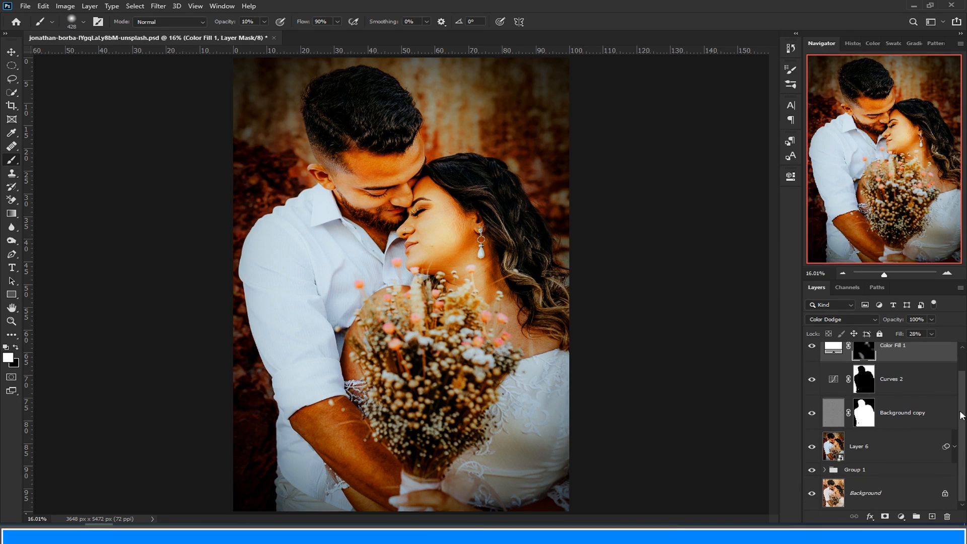
left_click(906, 474, "shift")
key("ctrl+g")
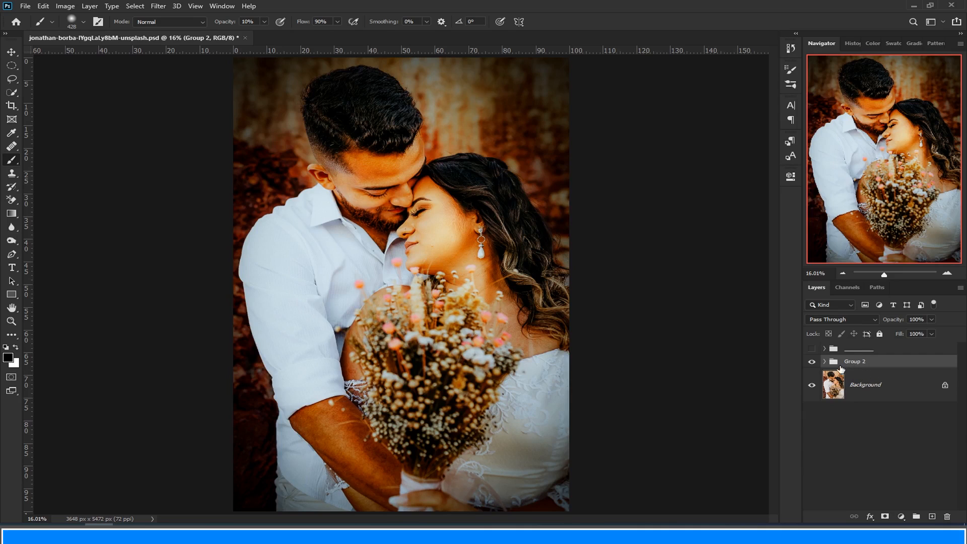
left_click(811, 362)
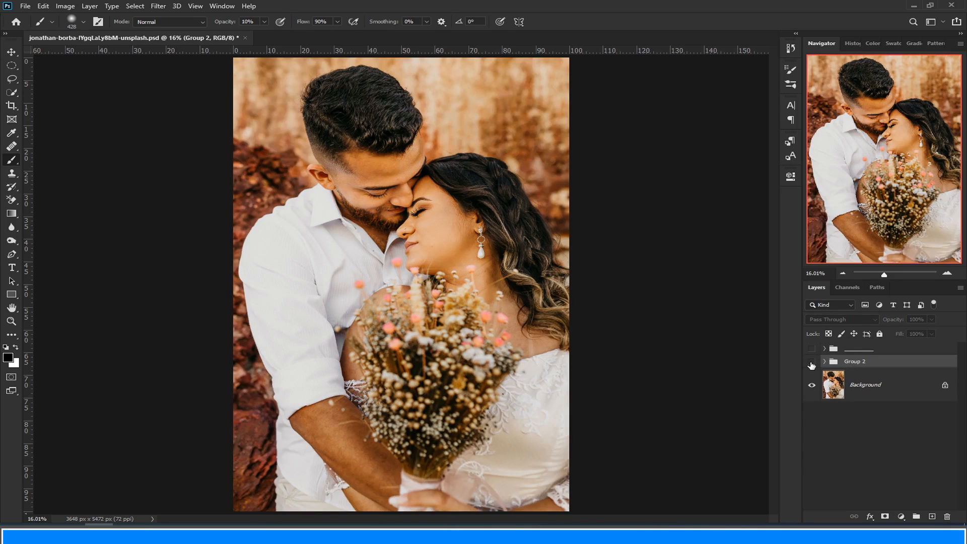
left_click(811, 363)
left_click(811, 362)
left_click(811, 362)
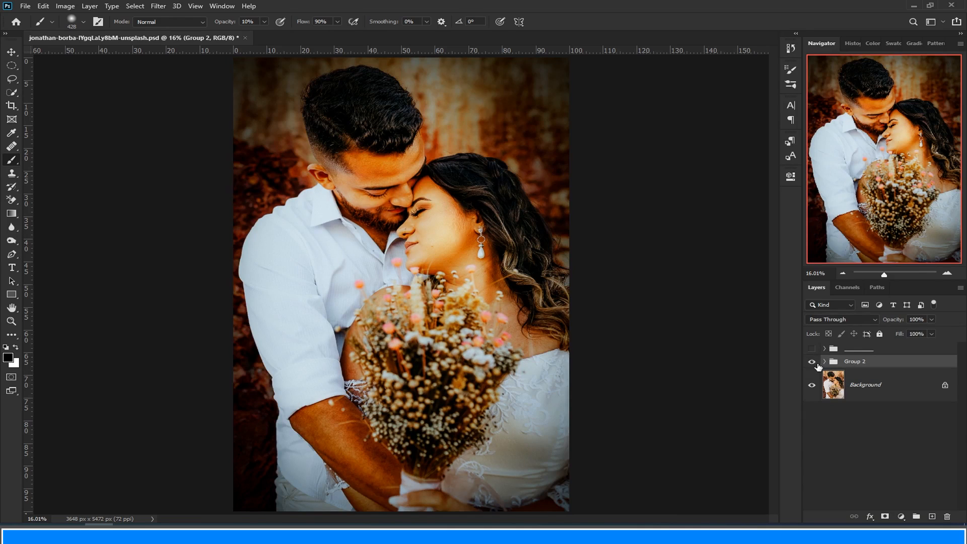
Step: Add a Color Lookup adjustment above Group 2 using the FoggyNight.3DL 3DLUT file
left_click(901, 517)
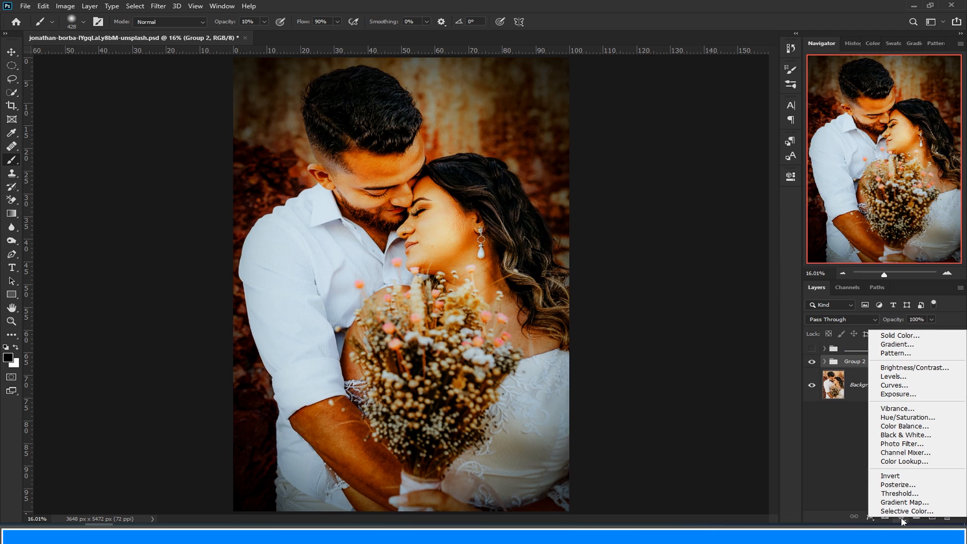
left_click(911, 461)
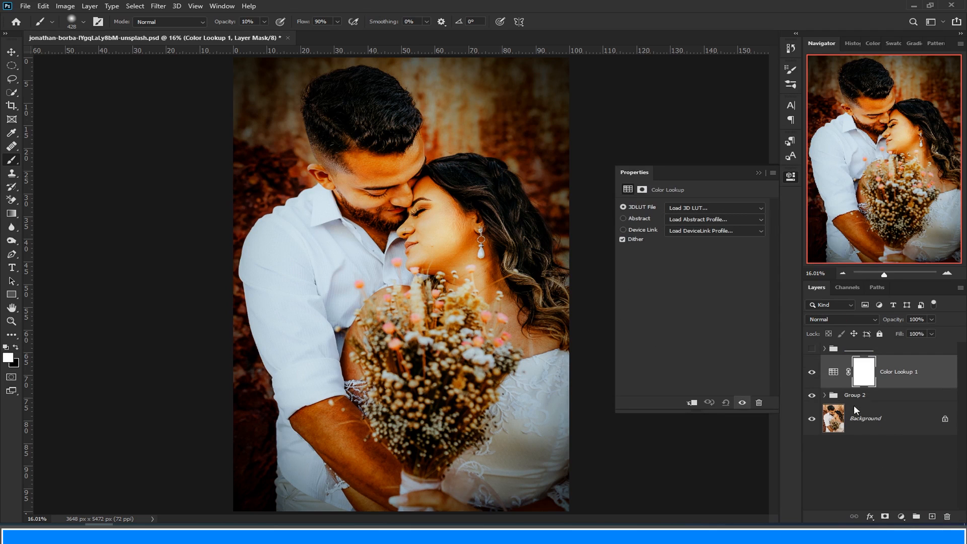
left_click(734, 207)
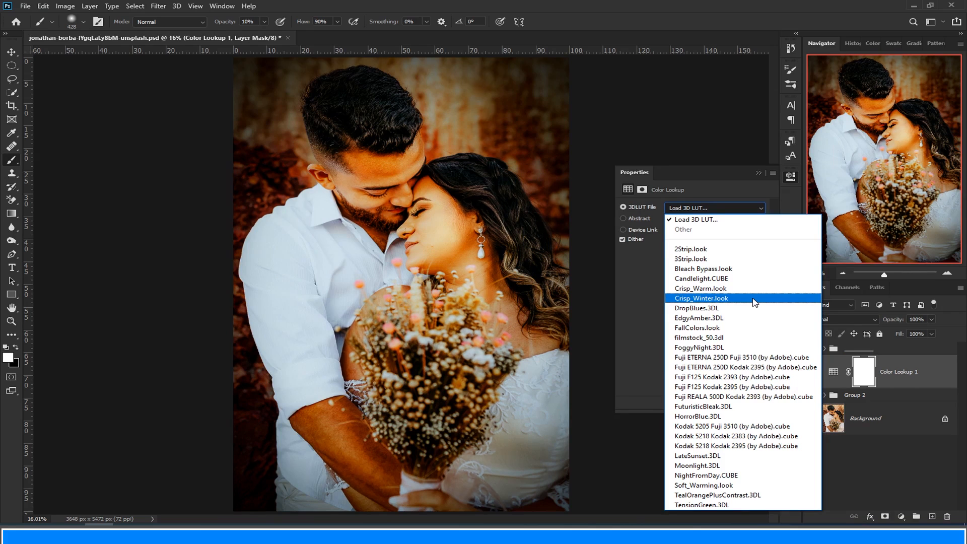
left_click(726, 348)
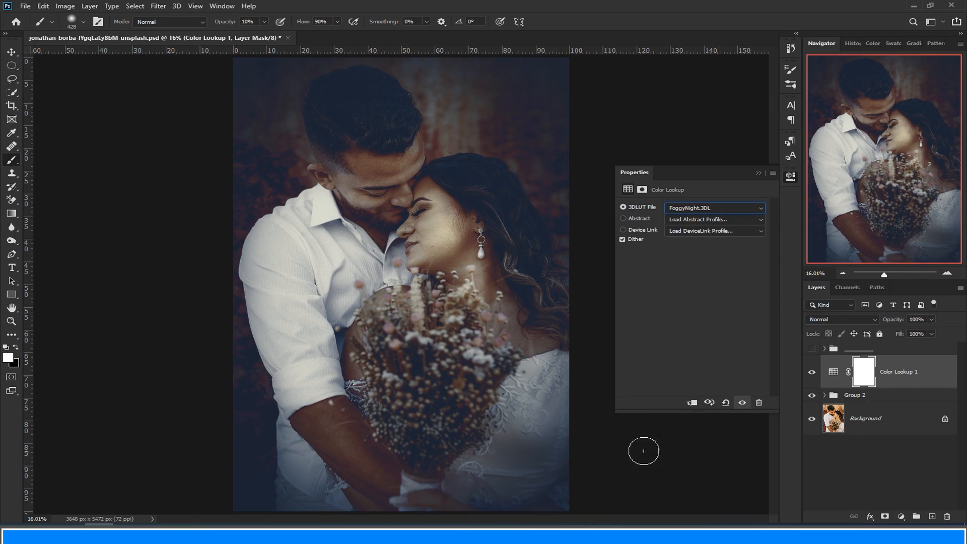
Step: Try the Multiply blend mode on the Color Lookup layer and compare it off and on
left_click(849, 317)
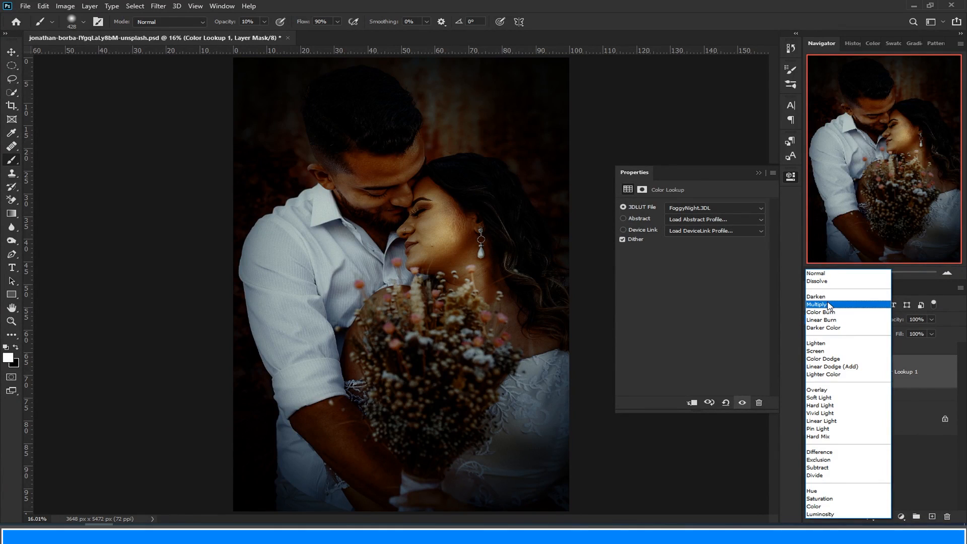
left_click(828, 305)
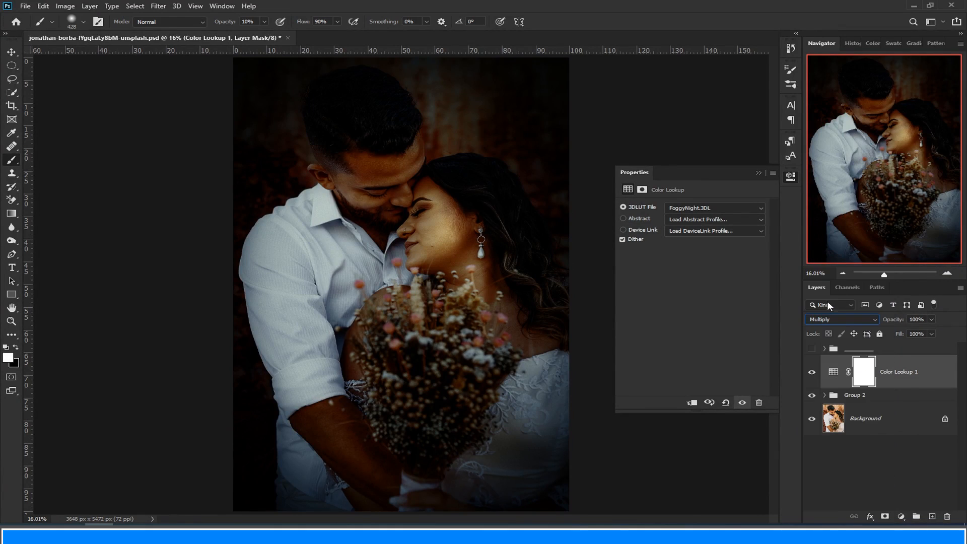
left_click(811, 372)
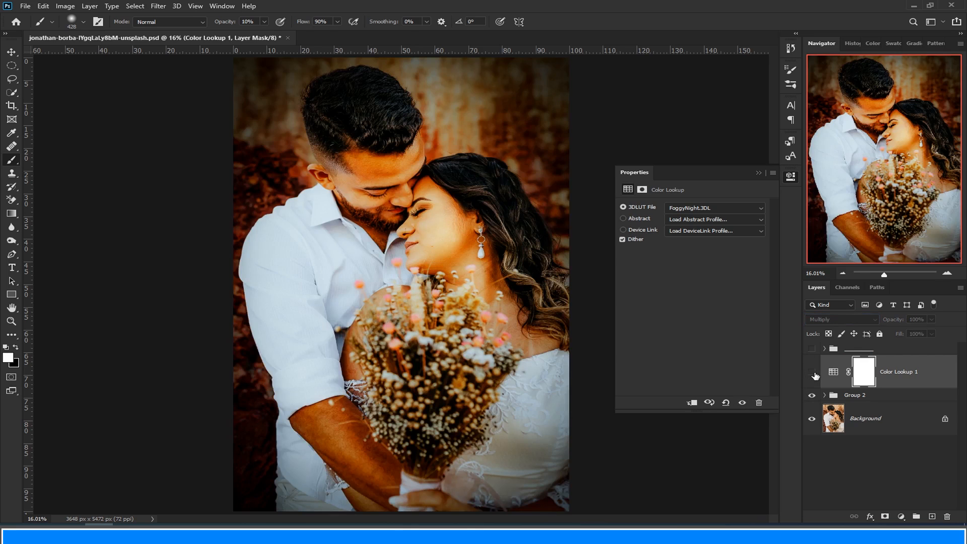
left_click(812, 372)
left_click(811, 373)
left_click(811, 372)
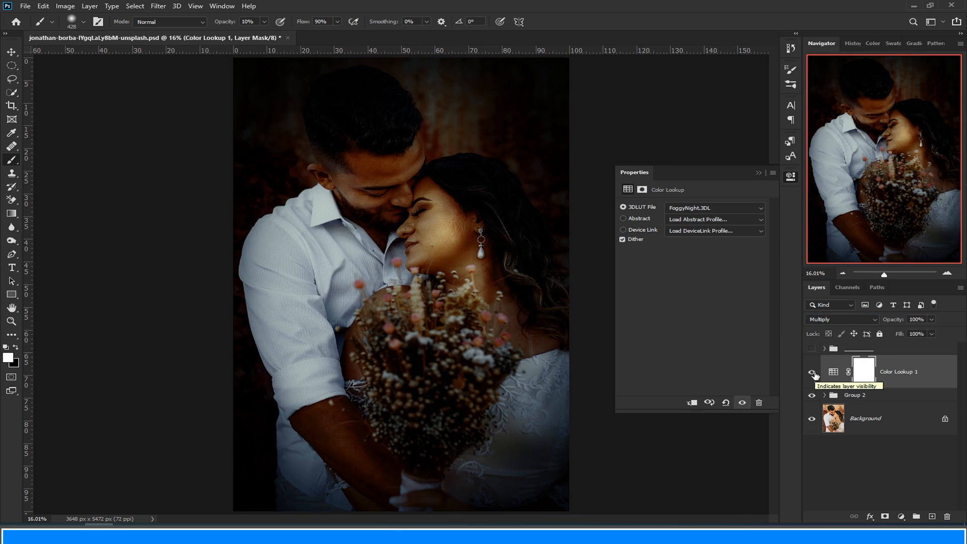
Step: Try the Screen blend mode on the Color Lookup layer and compare it off and on
left_click(839, 319)
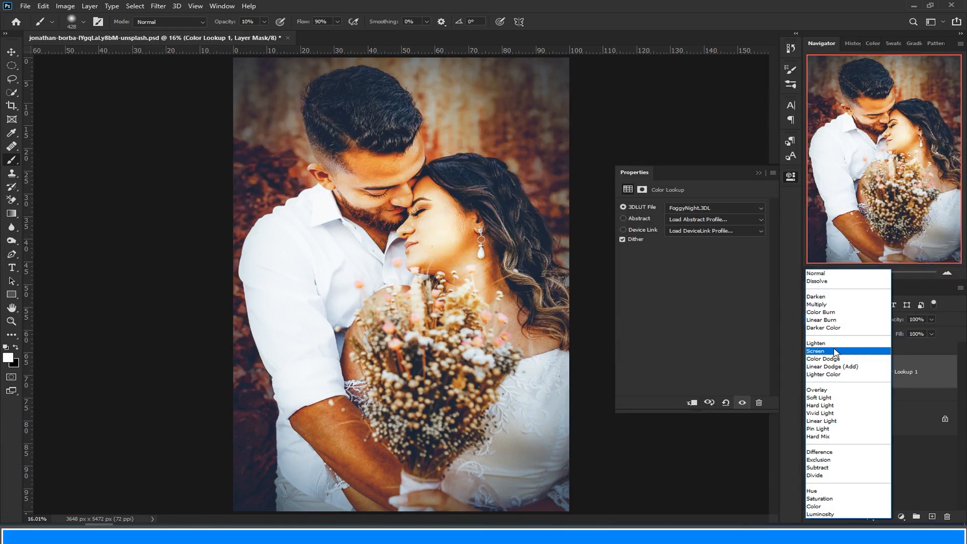
left_click(835, 351)
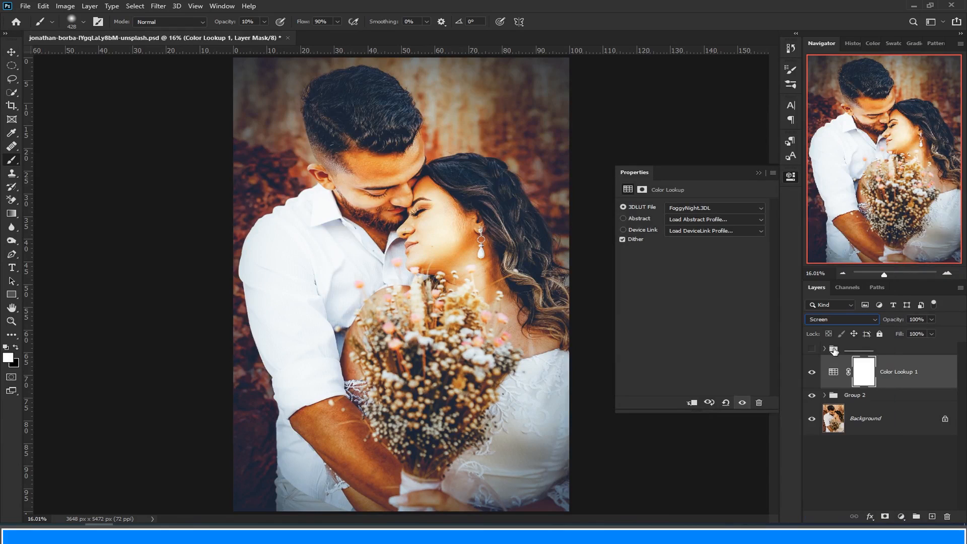
left_click(811, 372)
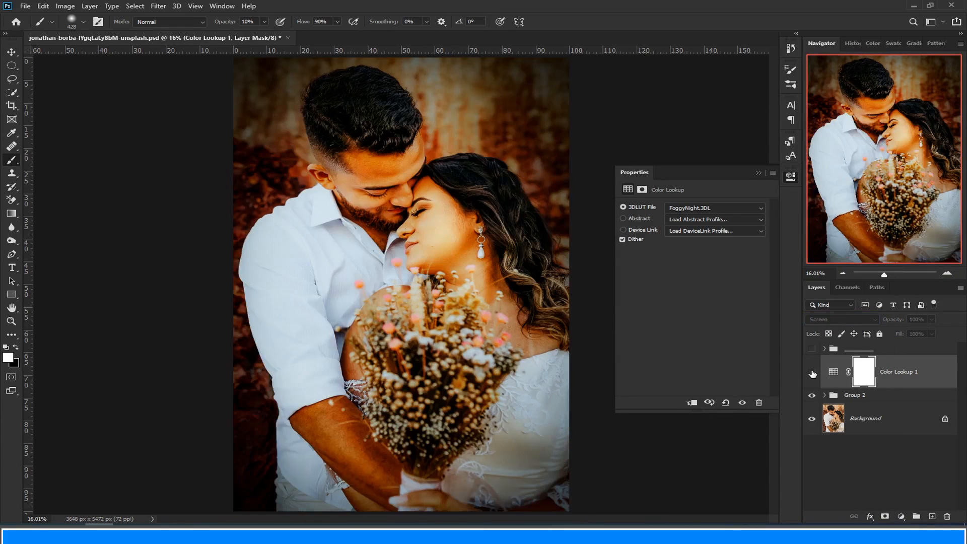
left_click(811, 373)
Step: Set the Color Lookup layer's blend mode to Color, compare it off and on, and put away its adjustment settings
left_click(838, 318)
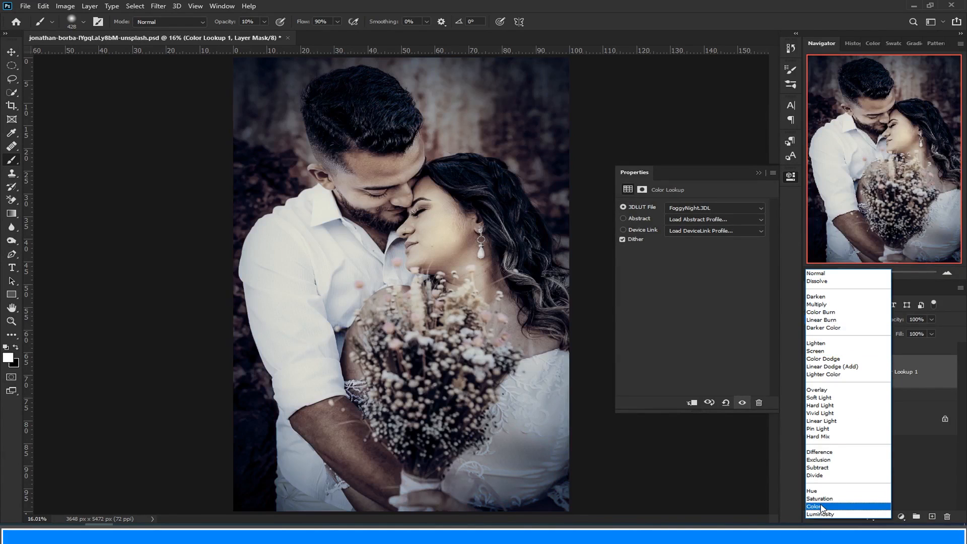
left_click(820, 505)
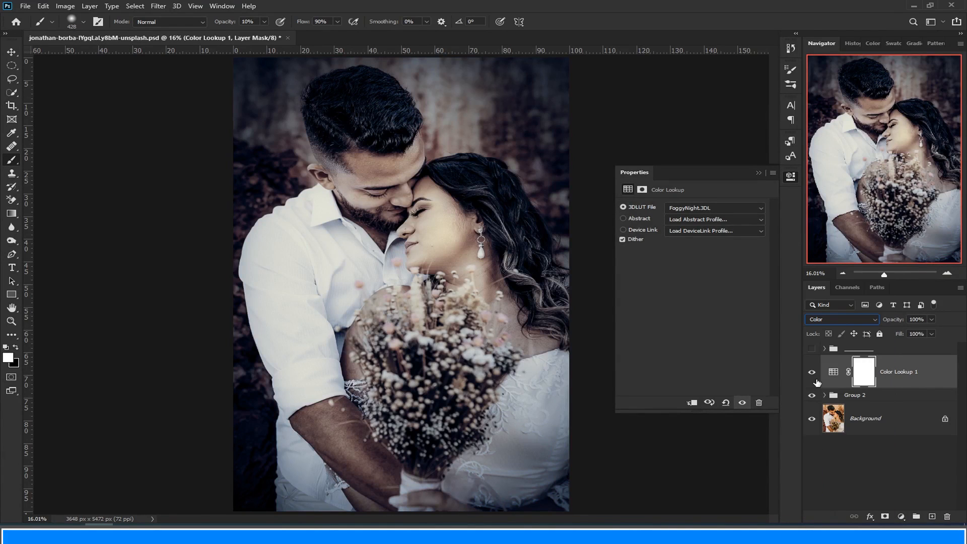
left_click(812, 372)
left_click(812, 373)
left_click(811, 372)
left_click(811, 372)
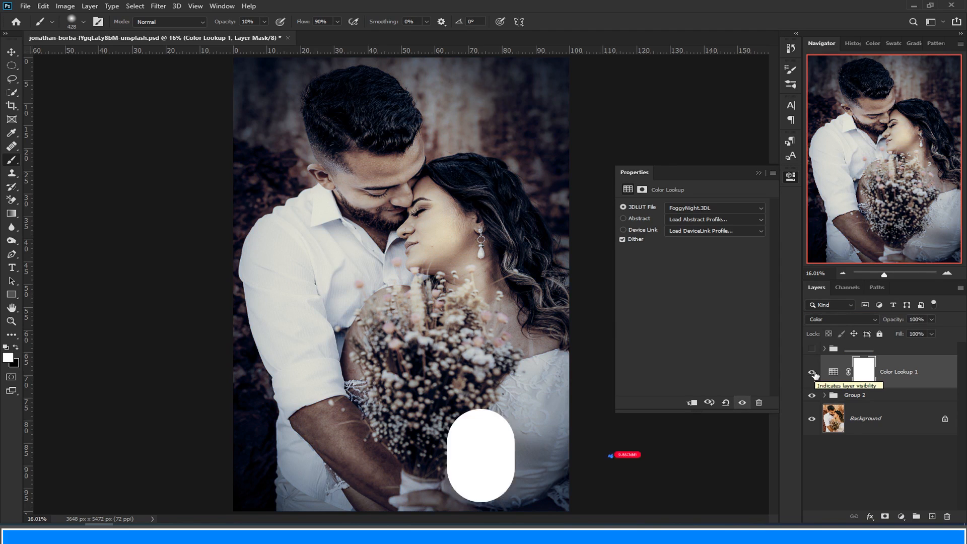
left_click(758, 174)
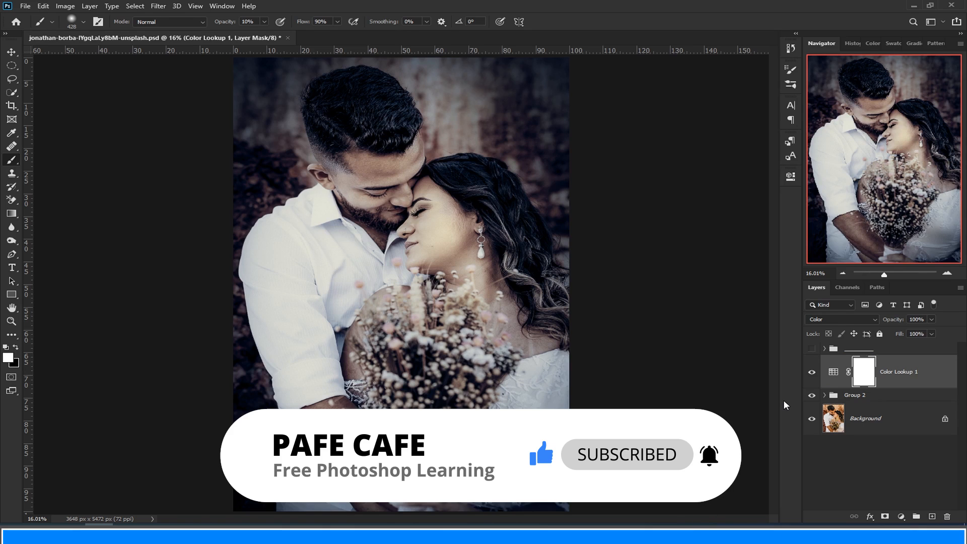
Step: Compare the finished effect with the original Background alone, restore all the layers, and save the document
left_click(812, 420, "alt")
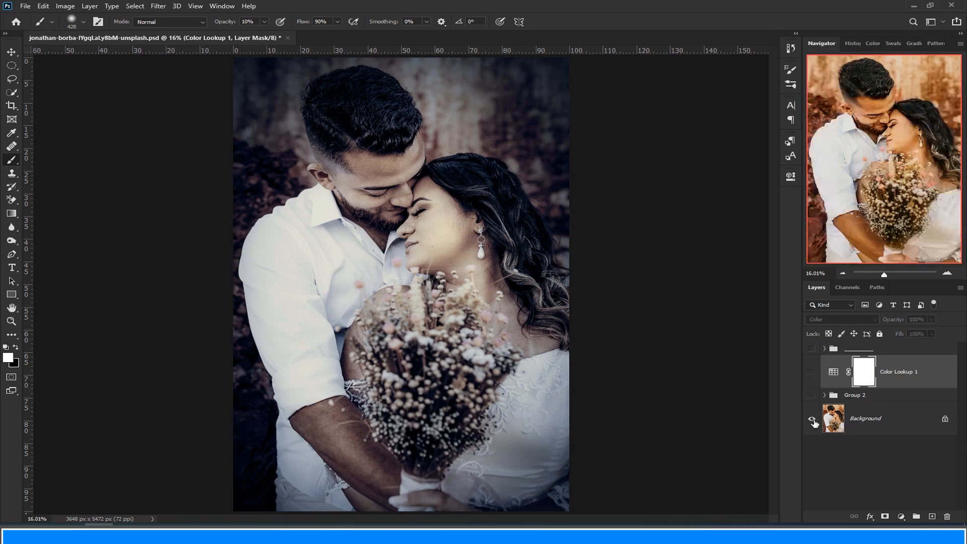
left_click(812, 419, "alt")
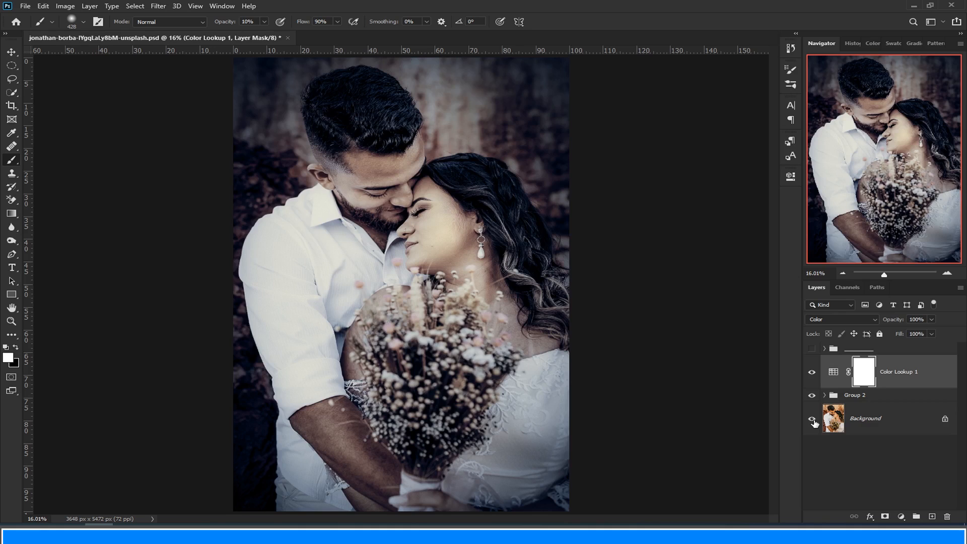
key("ctrl+s")
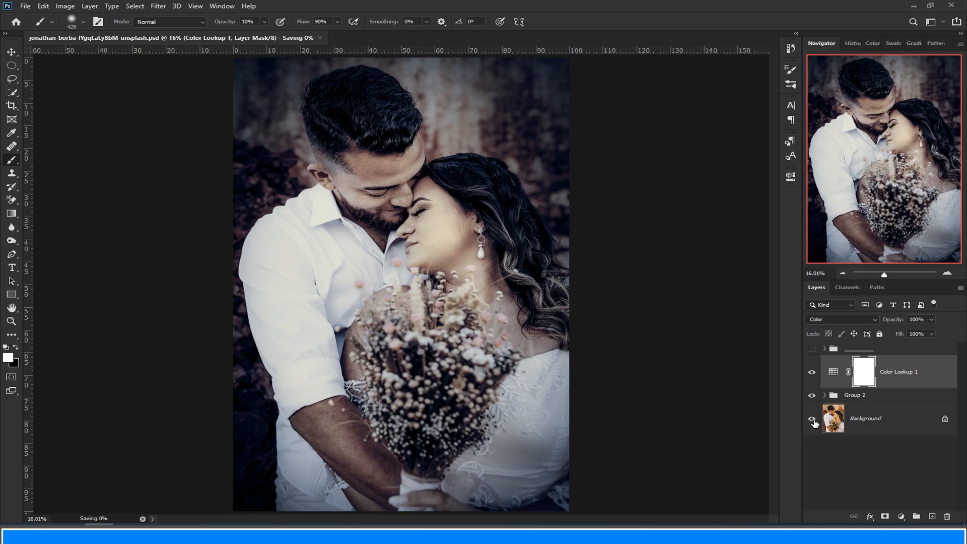